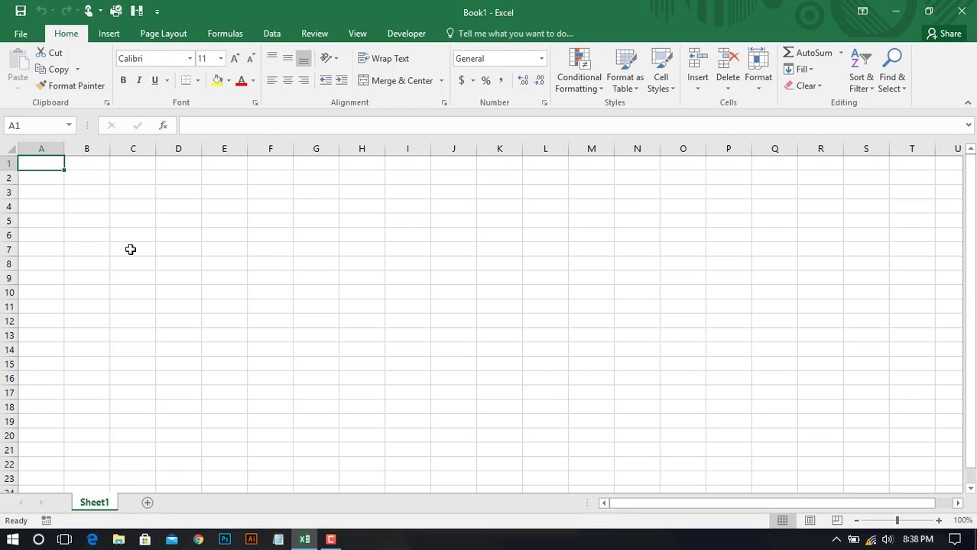
Enter the title "Monthly Budget" in cell A1
click(183, 272)
click(145, 223)
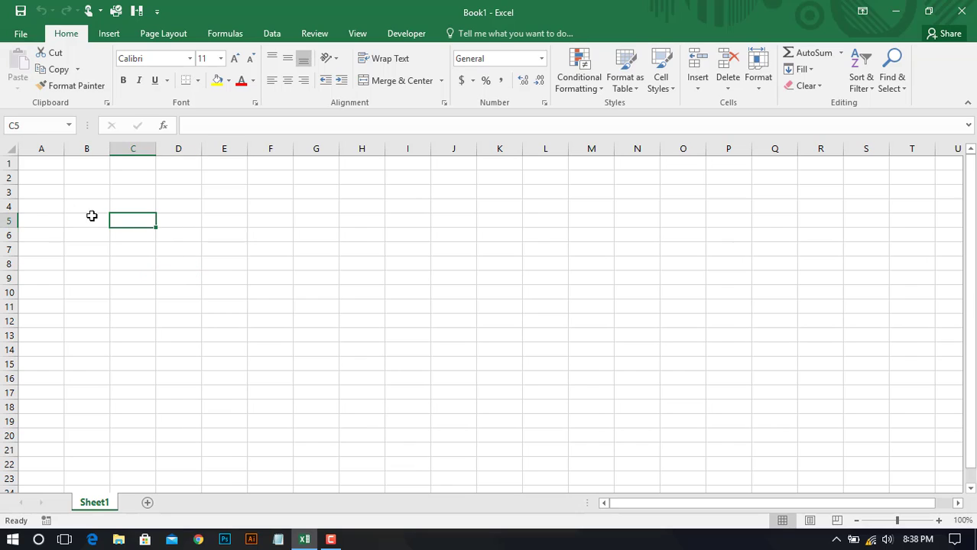
click(39, 167)
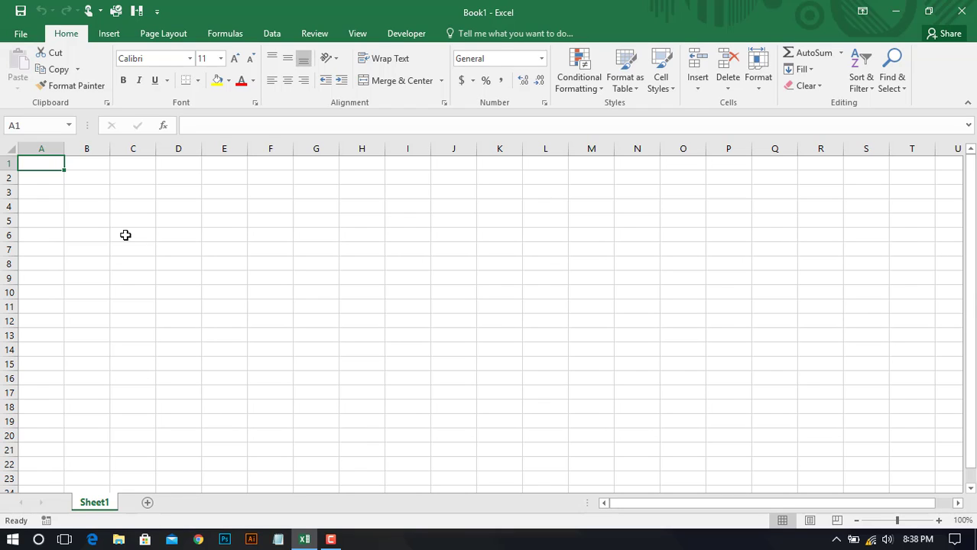
click(182, 247)
click(35, 168)
text(M)
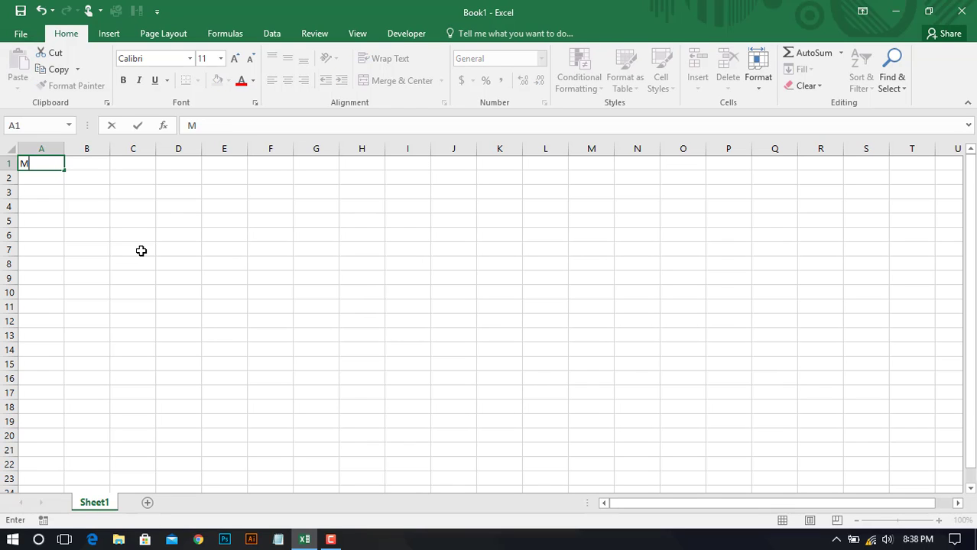
text(onthly Budget)
key(Return)
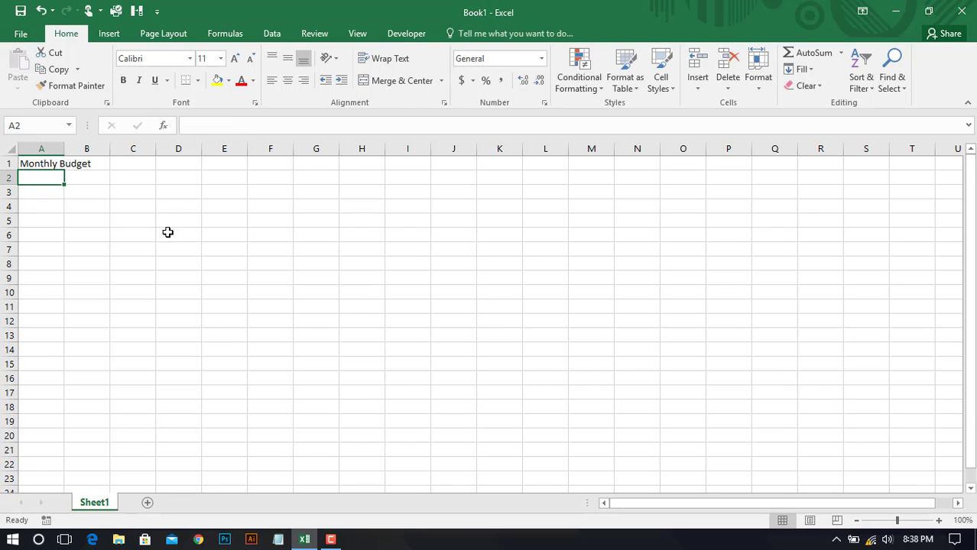
click(167, 232)
click(49, 162)
drag(57, 170, 100, 196)
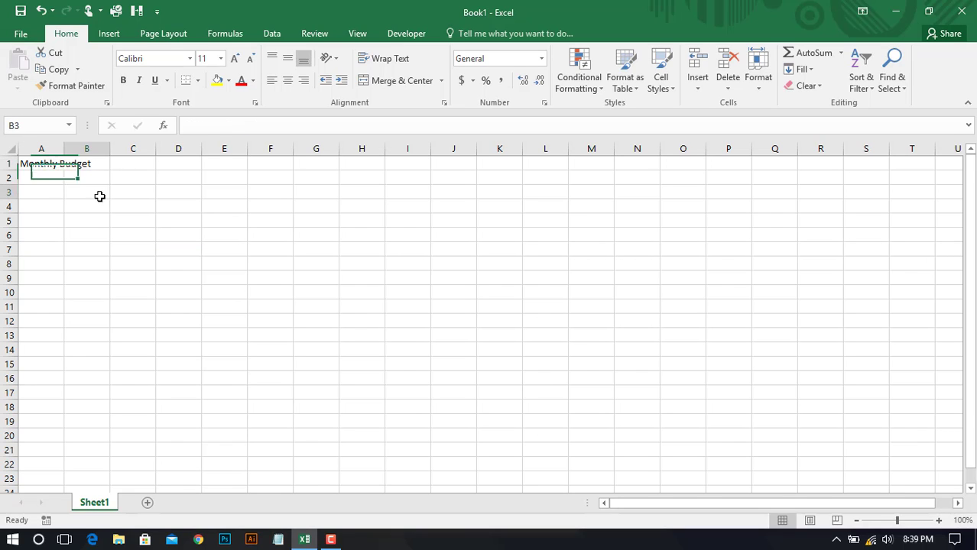
drag(41, 164, 126, 164)
click(171, 233)
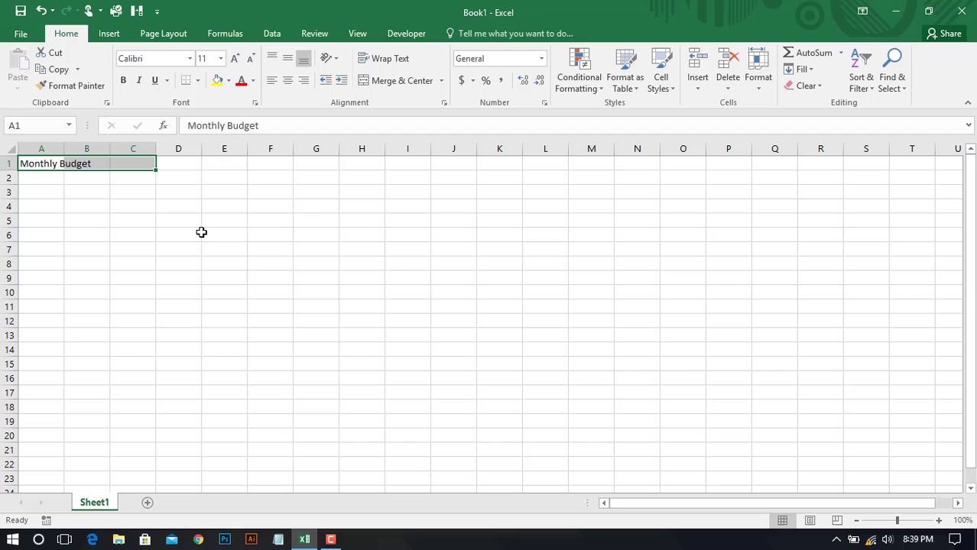
Enter the heading "Bills" in cell A3
click(37, 188)
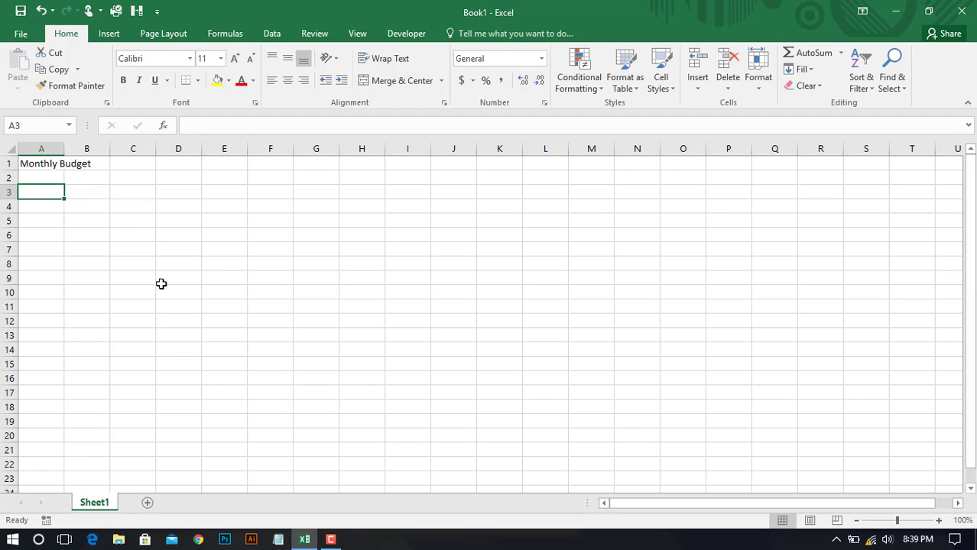
text(Bu)
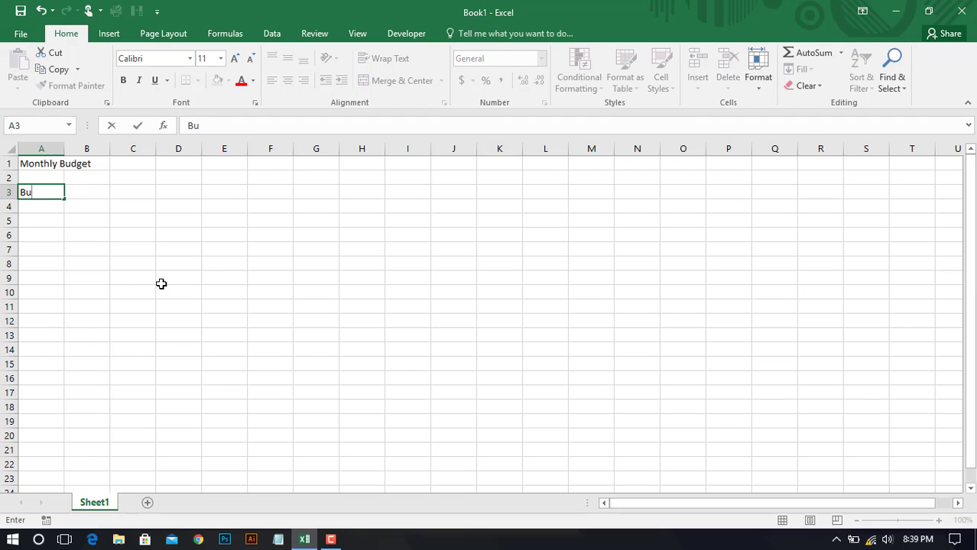
key(BackSpace)
text(ills)
key(Tab)
click(174, 280)
Enter the first item label "Iteam 1" in cell A4, directly under the Bills heading
click(45, 209)
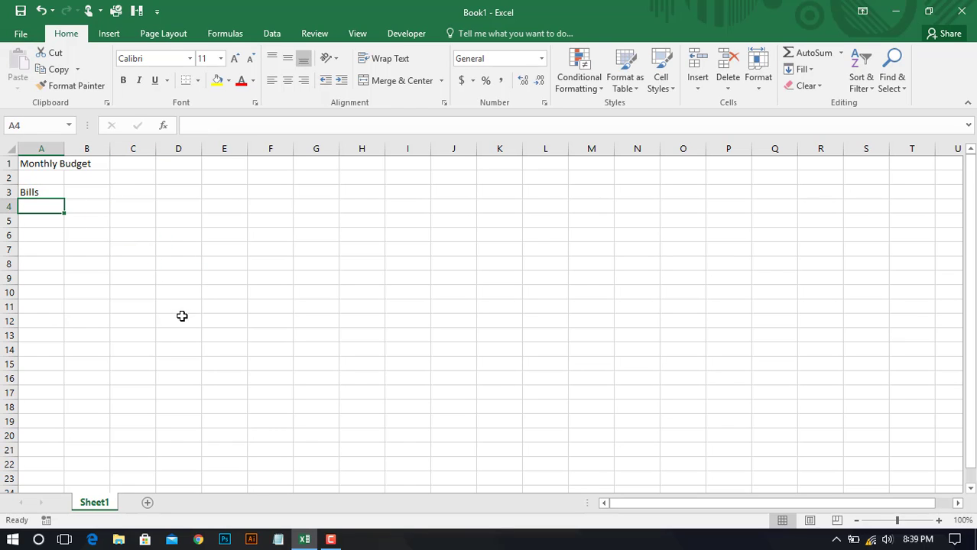
click(137, 275)
click(44, 203)
text(I)
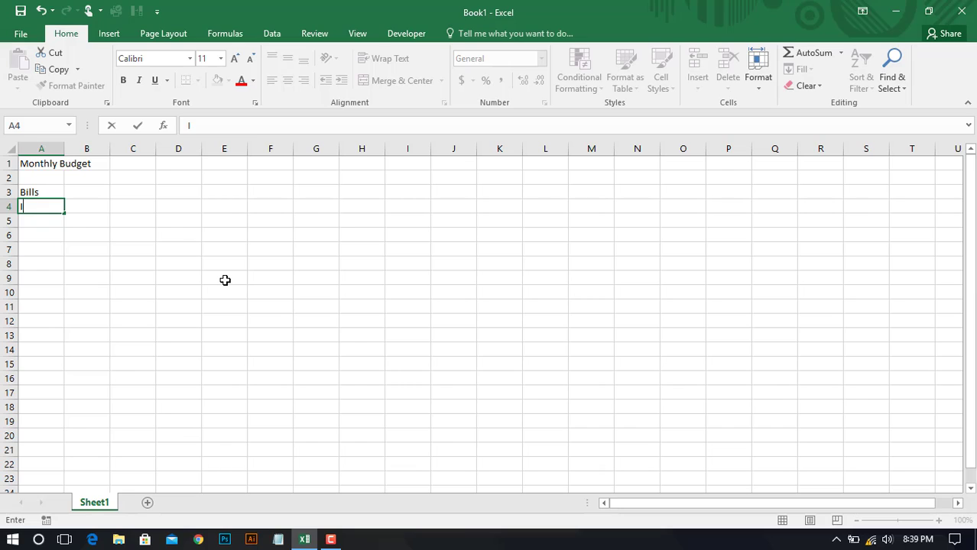
text(team 1)
key(Return)
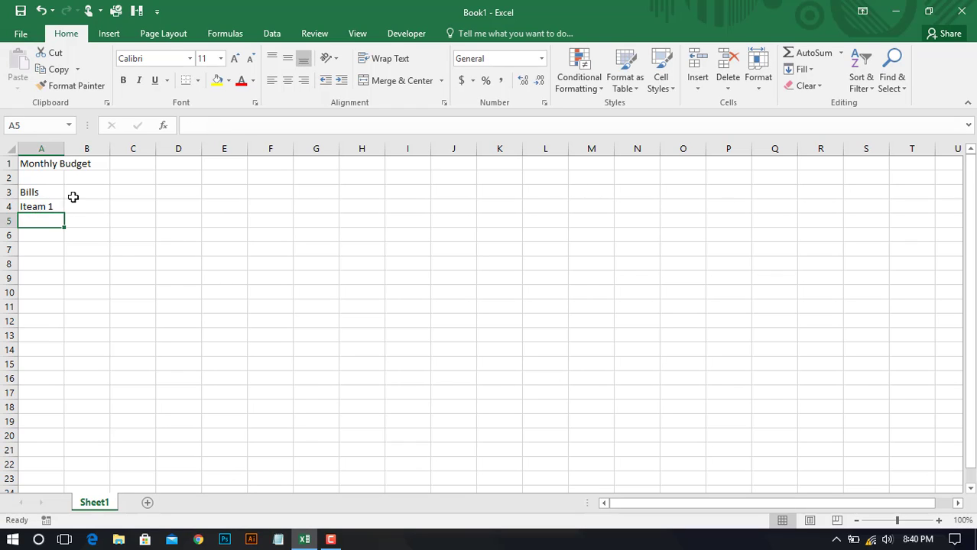
drag(87, 205, 260, 212)
click(179, 273)
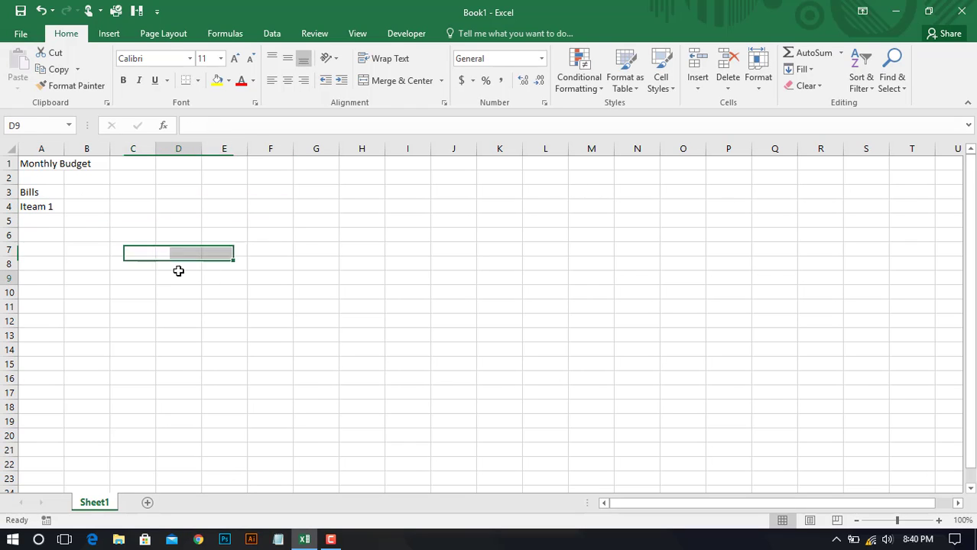
click(41, 208)
click(99, 242)
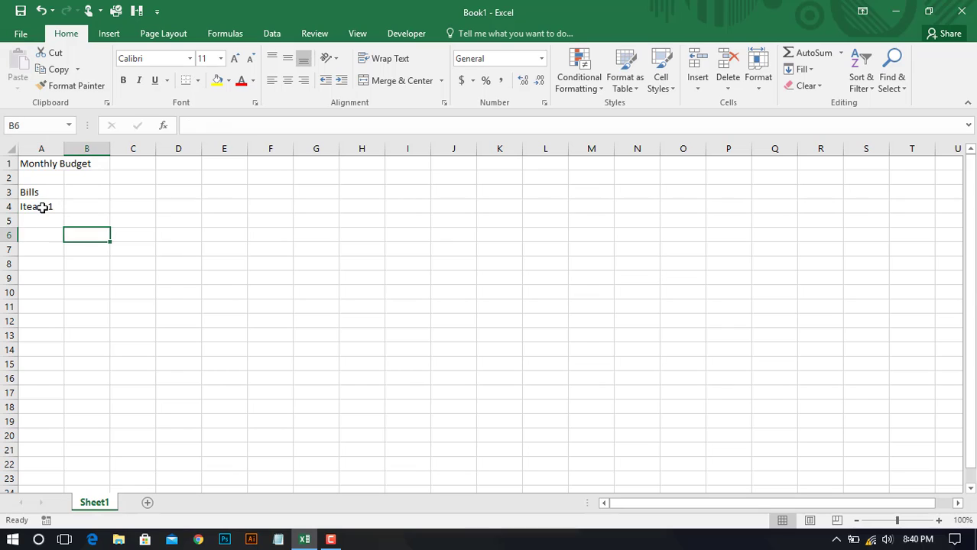
click(52, 206)
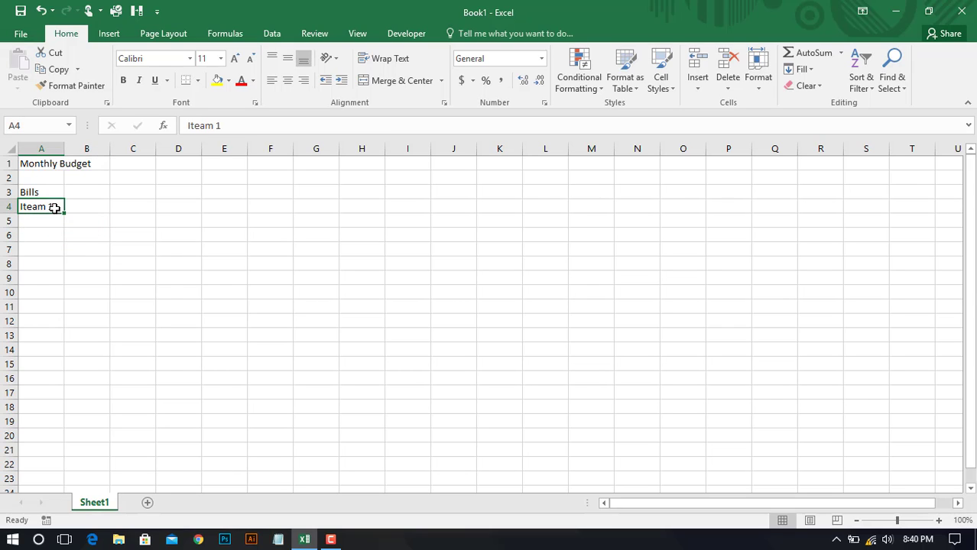
click(55, 264)
click(124, 225)
click(55, 213)
click(82, 246)
click(58, 210)
click(87, 220)
AutoFill the item label from A4 down to A8 to create the series Iteam 1 to Iteam 5
click(59, 204)
drag(66, 213, 75, 272)
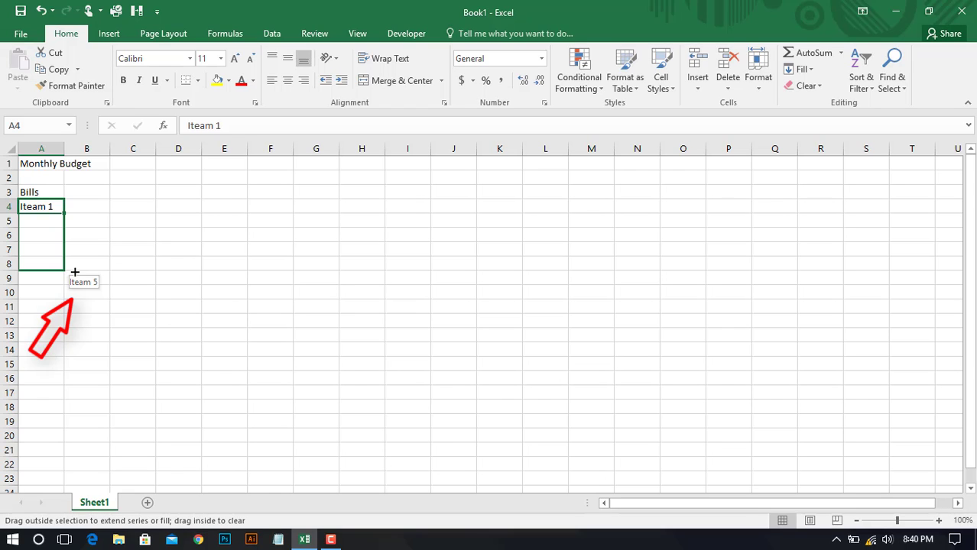
drag(75, 272, 73, 271)
click(179, 267)
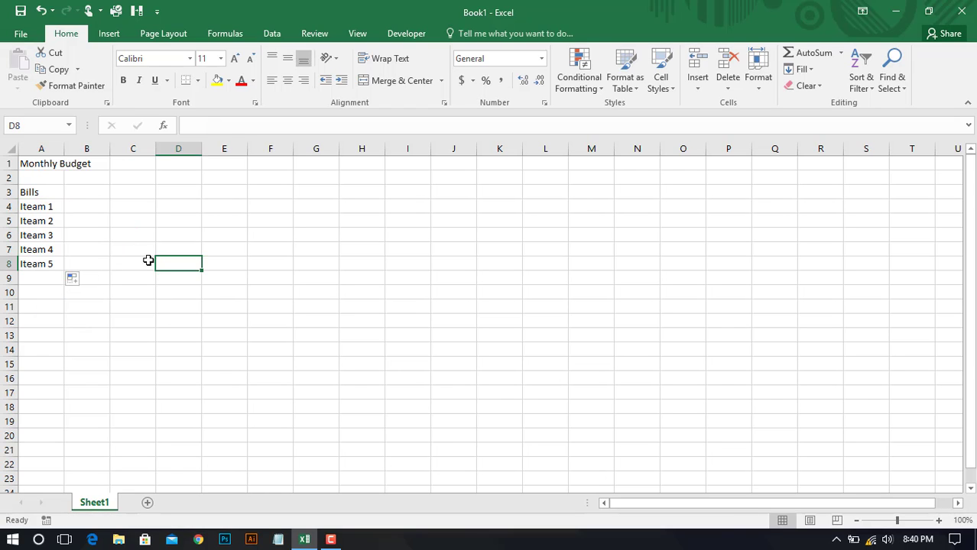
Review the filled item labels in cells A4 through A8
click(149, 260)
click(46, 221)
click(169, 236)
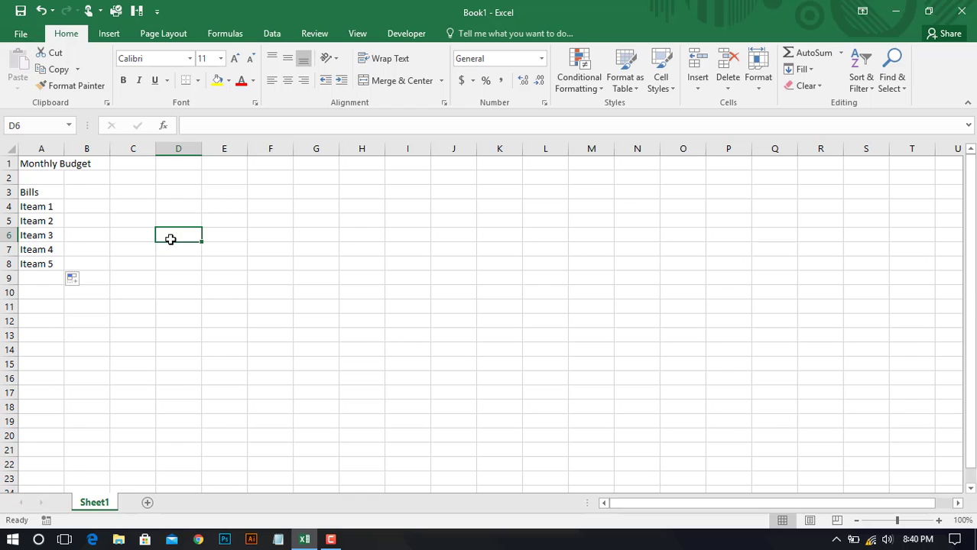
click(53, 210)
click(153, 246)
click(48, 208)
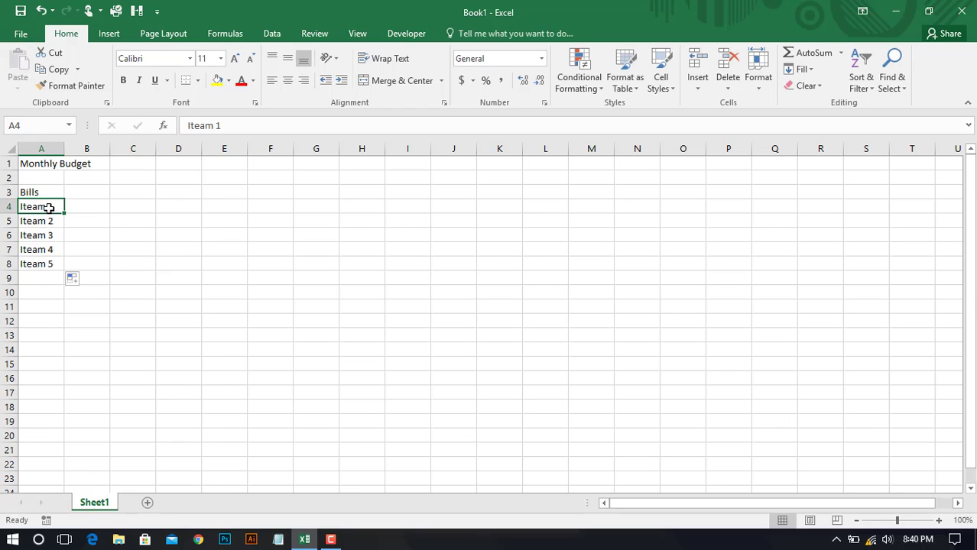
click(52, 221)
click(55, 235)
click(58, 249)
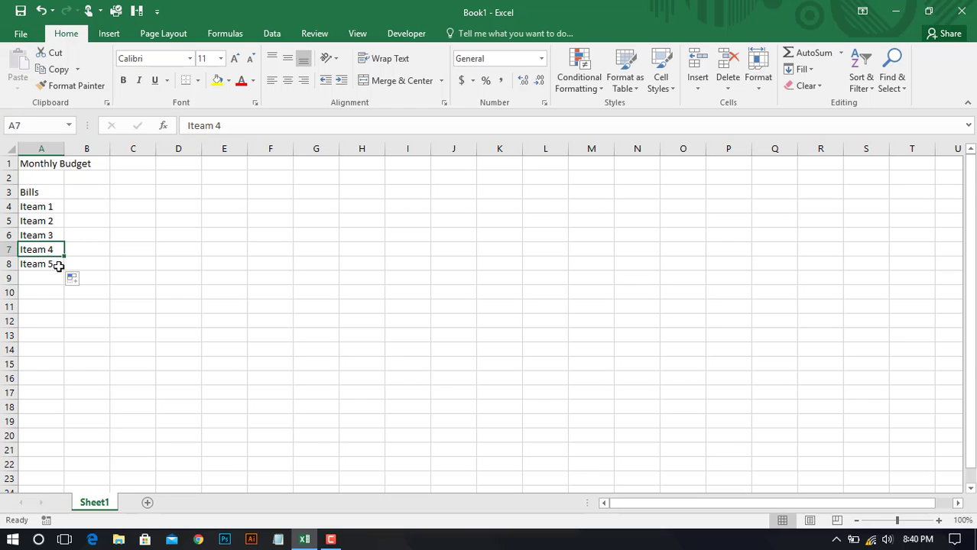
click(133, 259)
click(163, 258)
click(54, 206)
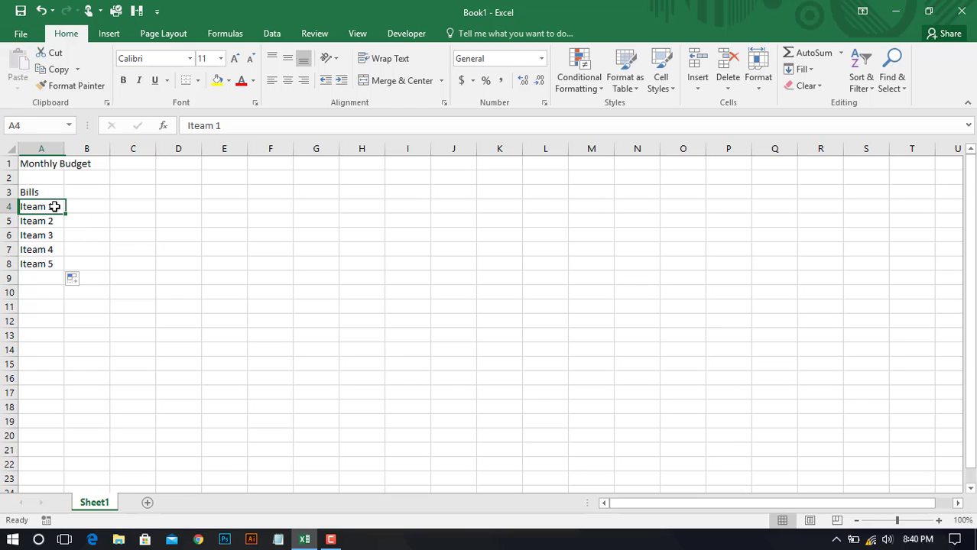
click(173, 249)
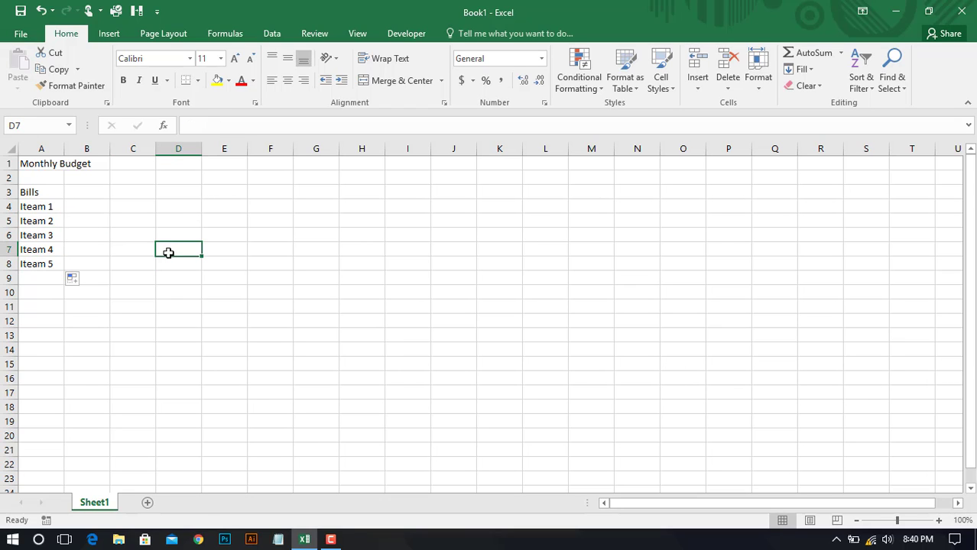
click(49, 208)
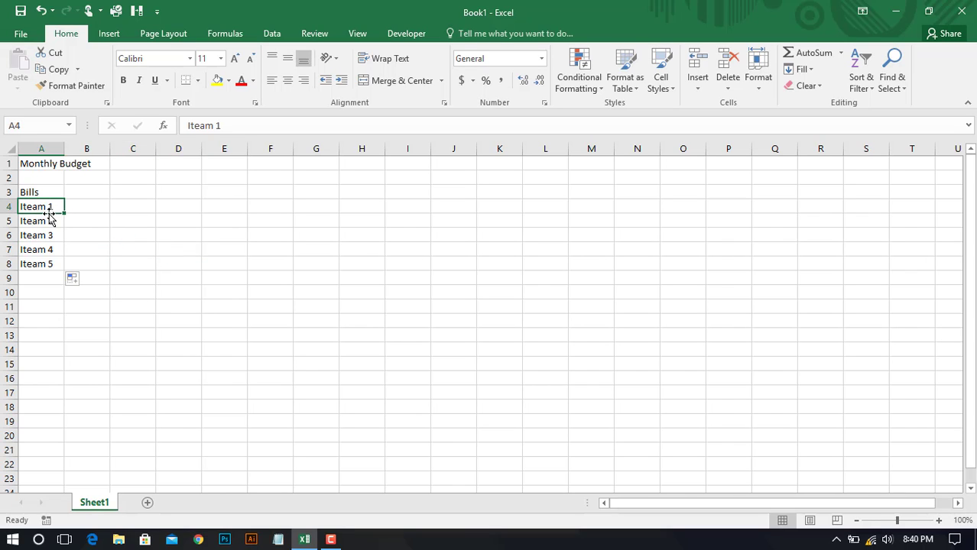
click(43, 266)
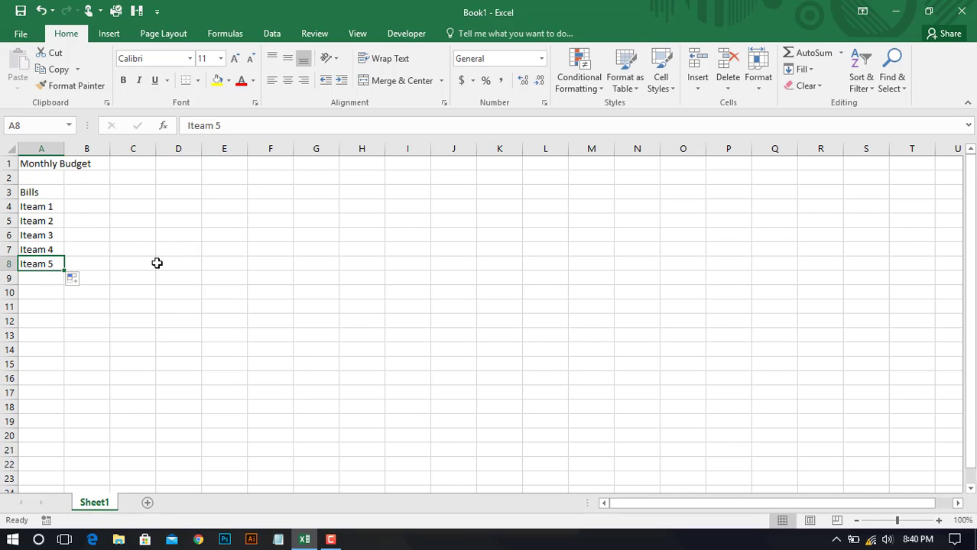
click(157, 263)
click(52, 208)
click(181, 231)
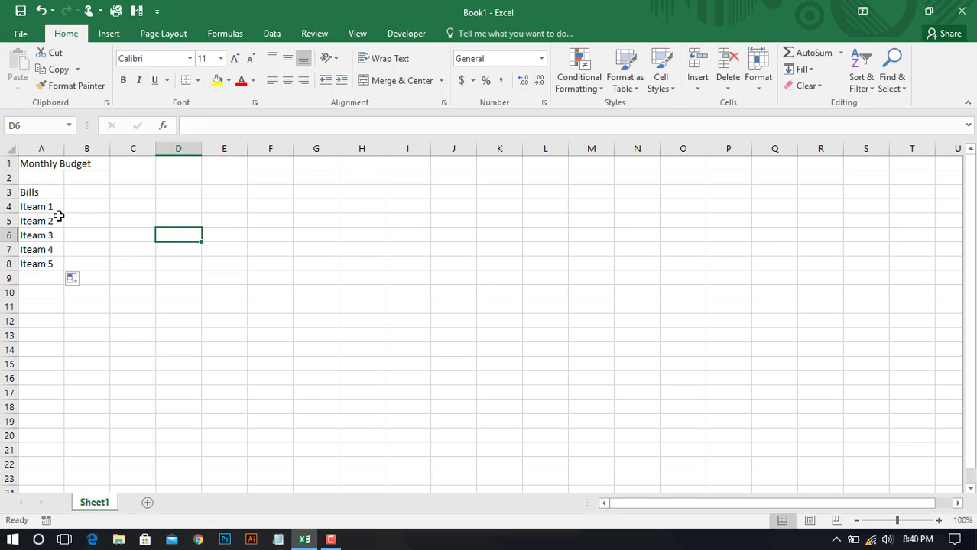
drag(54, 208, 48, 264)
click(192, 277)
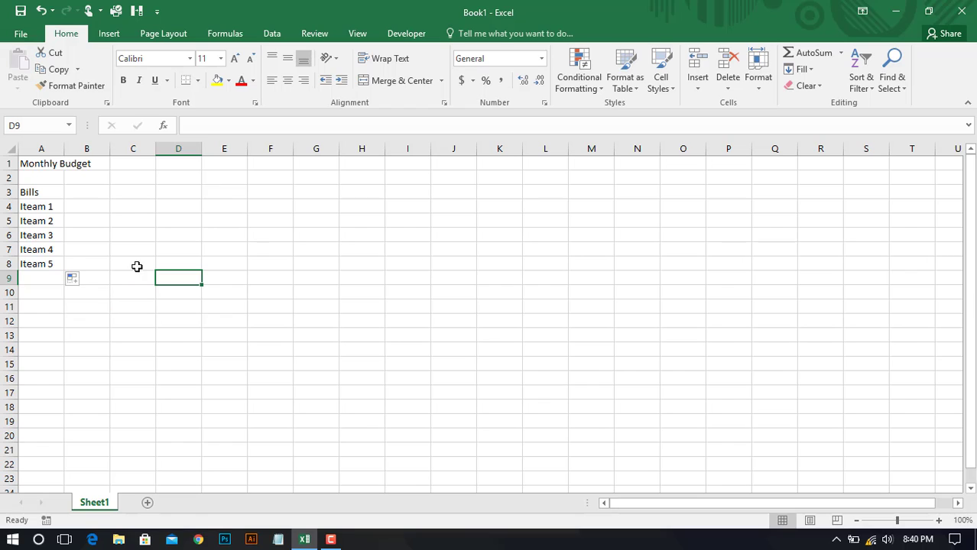
Switch the AutoFill option for A4:A8 to Copy Cells and check the item labels
click(77, 279)
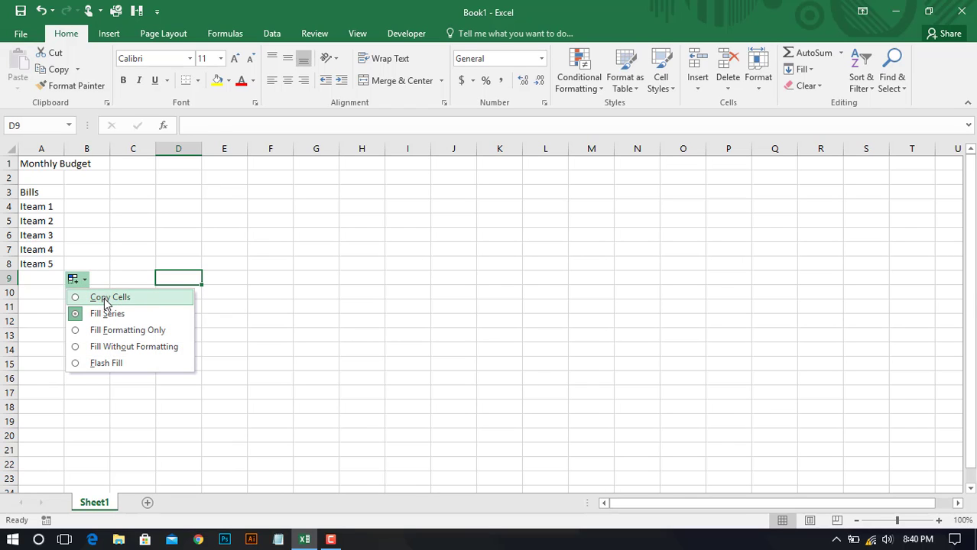
click(106, 303)
click(50, 207)
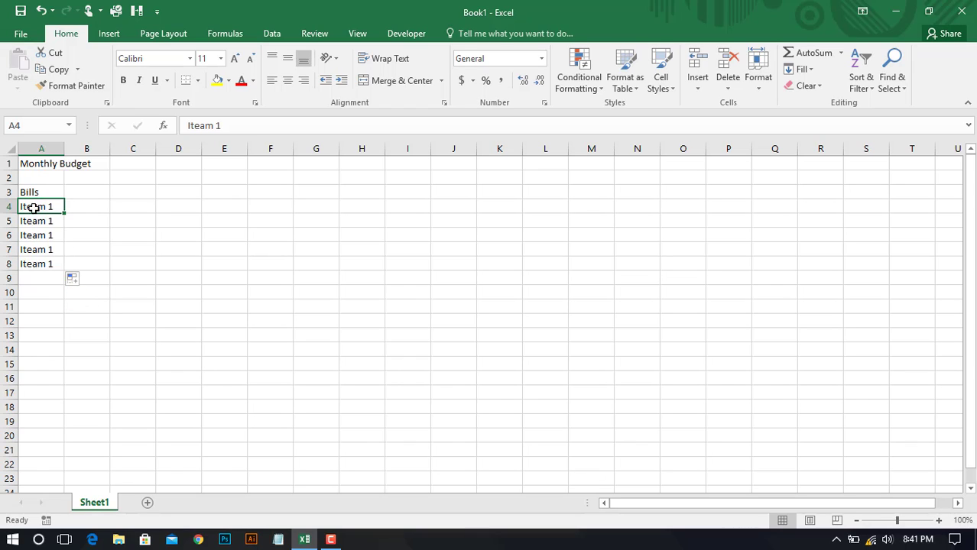
click(34, 264)
click(50, 206)
click(43, 264)
click(131, 268)
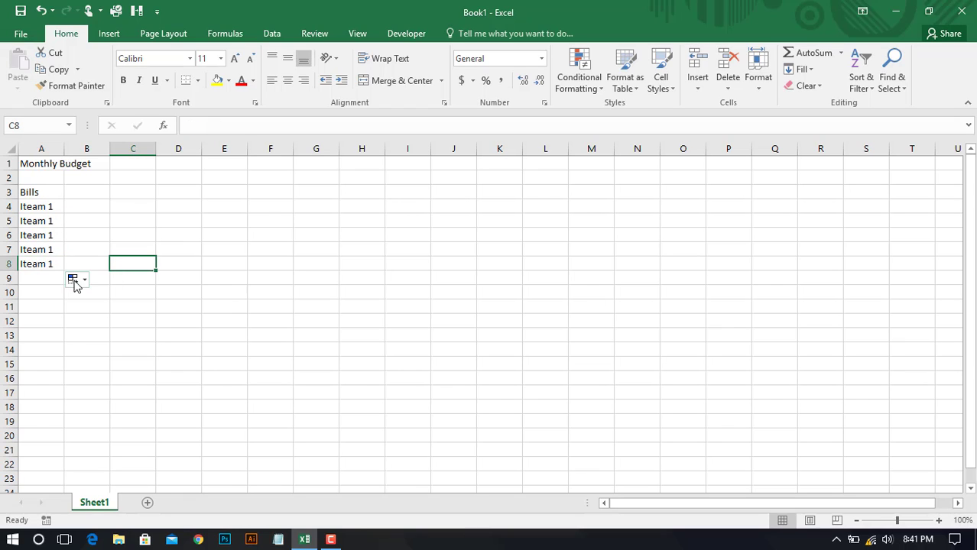
Set the AutoFill option for A4:A8 back to Fill Series and check the last item label
click(76, 280)
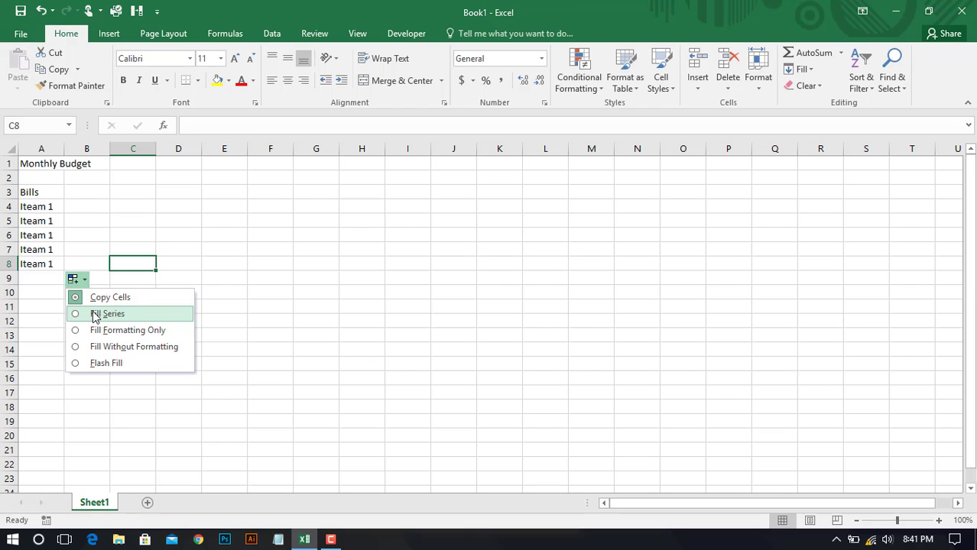
click(92, 314)
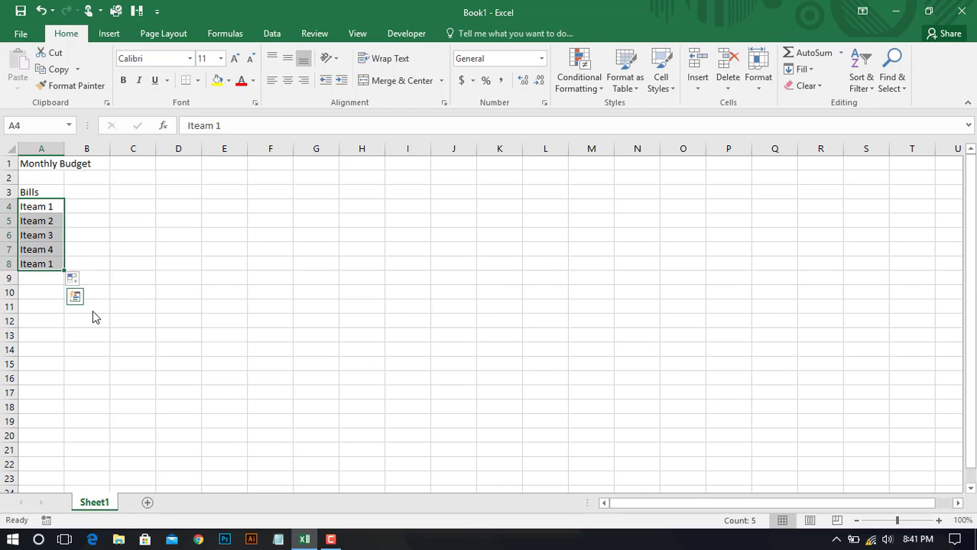
click(160, 318)
click(42, 265)
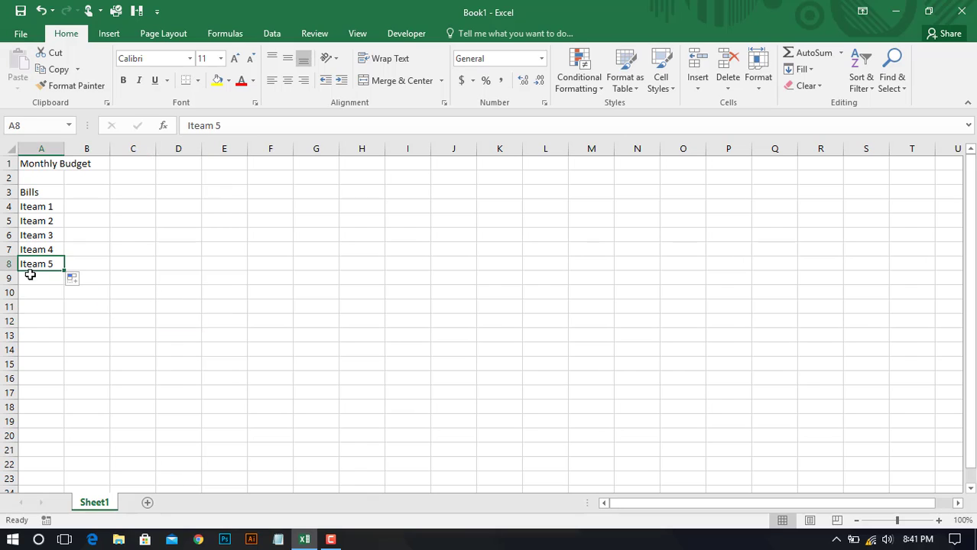
click(164, 277)
Enter the label "Total" in cell A9 below the item list
click(38, 279)
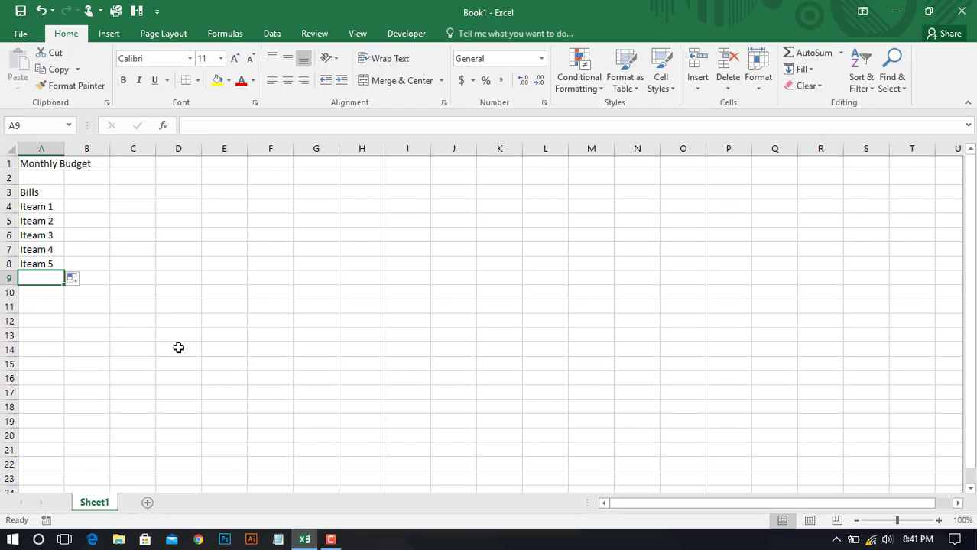
text(Tot)
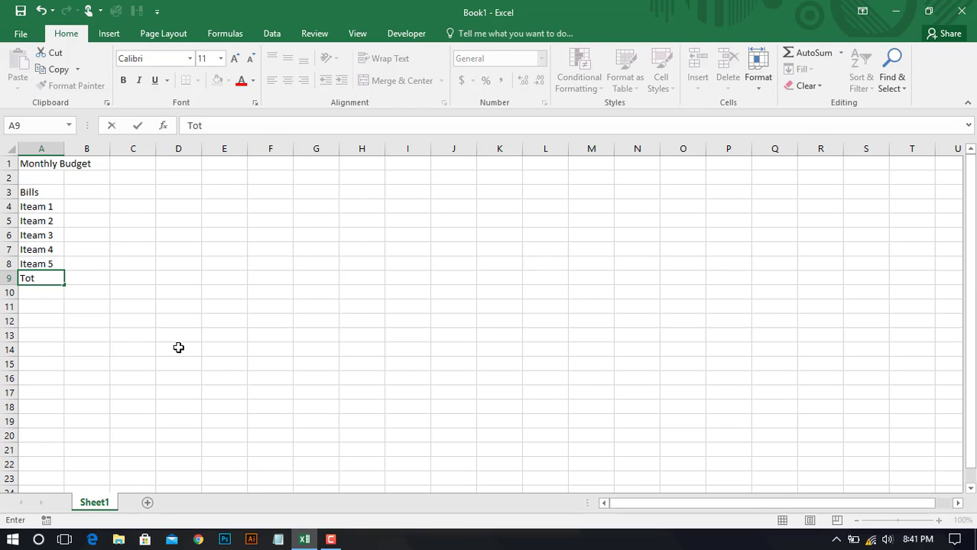
text(al)
key(Return)
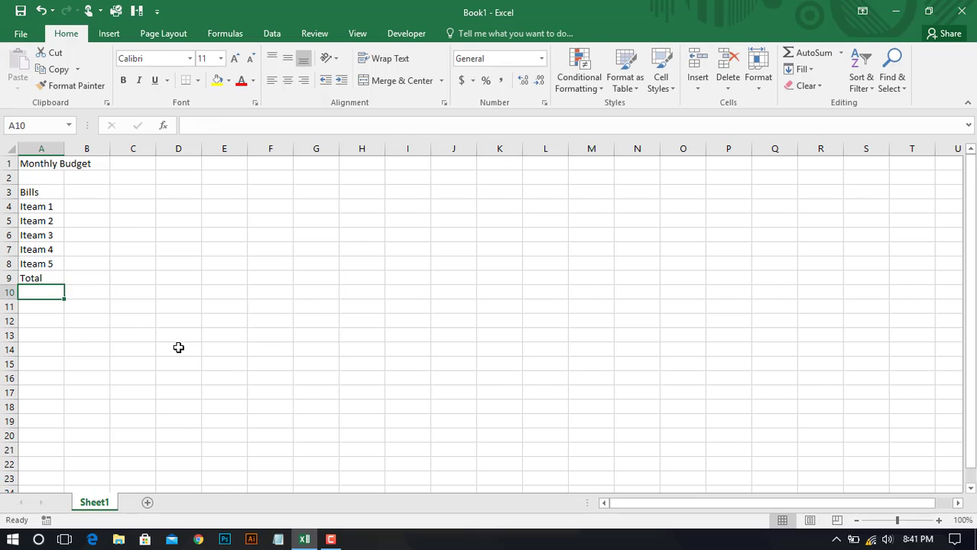
click(295, 339)
click(55, 279)
drag(76, 279, 366, 277)
click(335, 345)
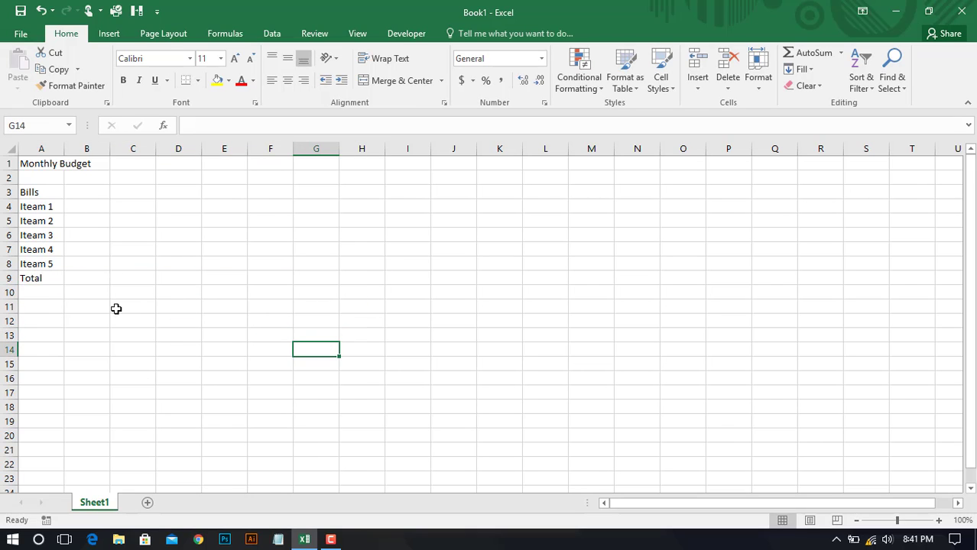
Enter the month headers Jan, Feb, Mar and Apr in cells B3 through E3 of the Bills row
click(32, 196)
click(87, 192)
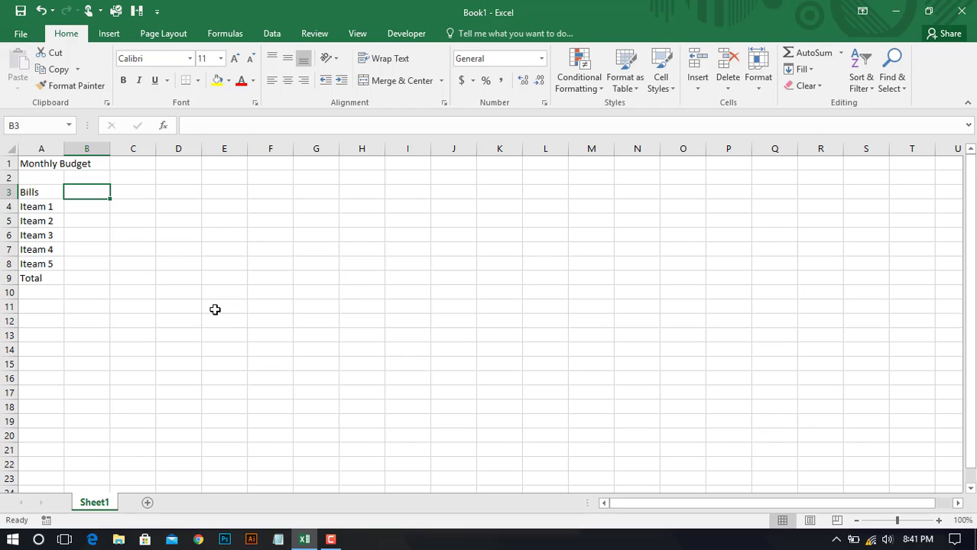
text(Jan)
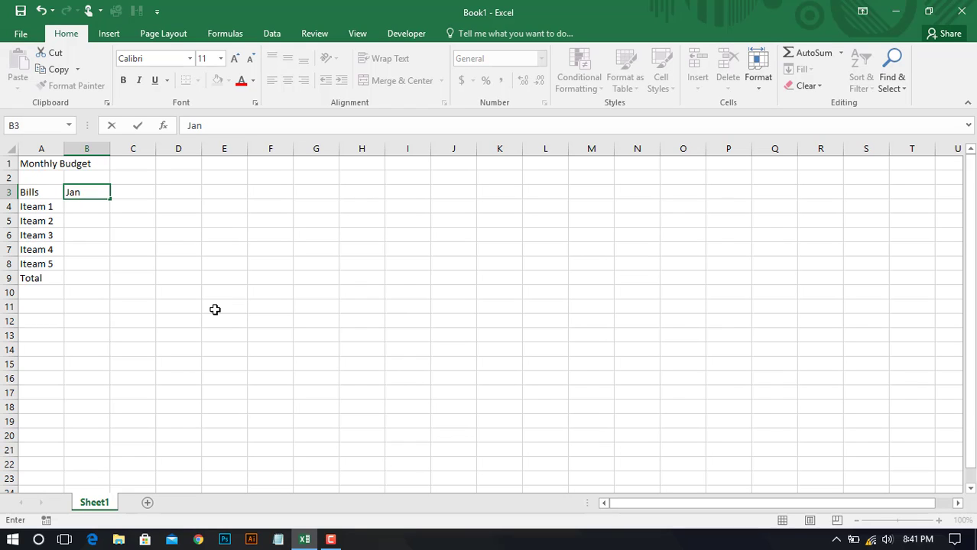
key(Tab)
text(Feb)
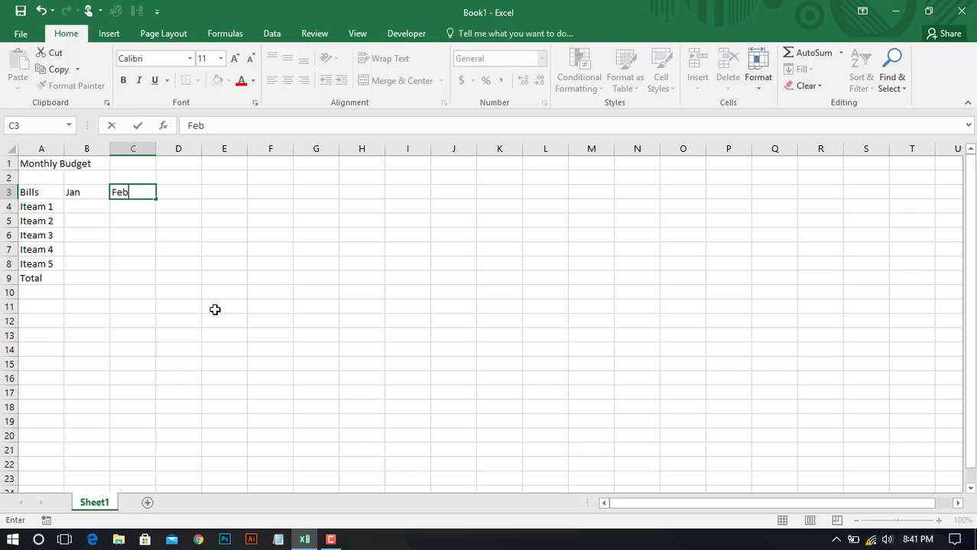
key(Tab)
text(Mar)
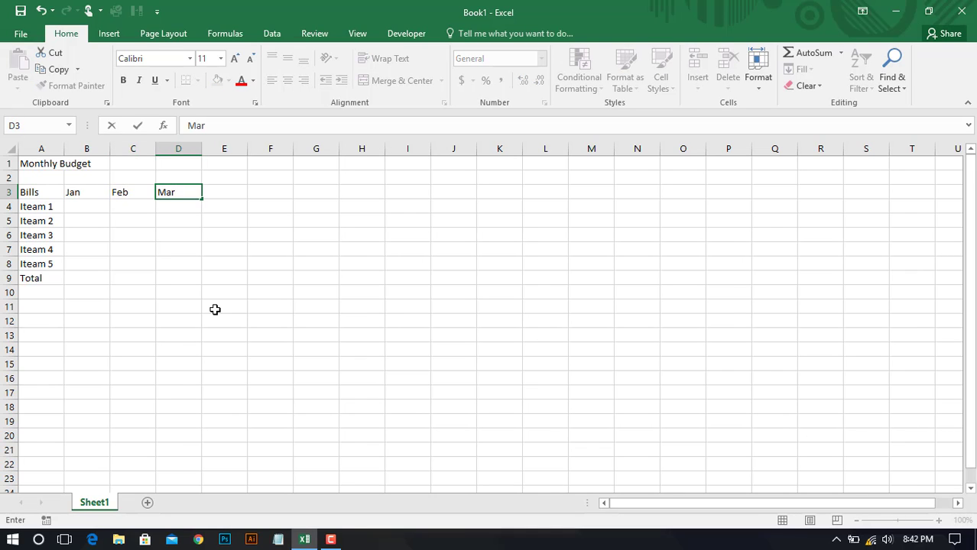
key(Tab)
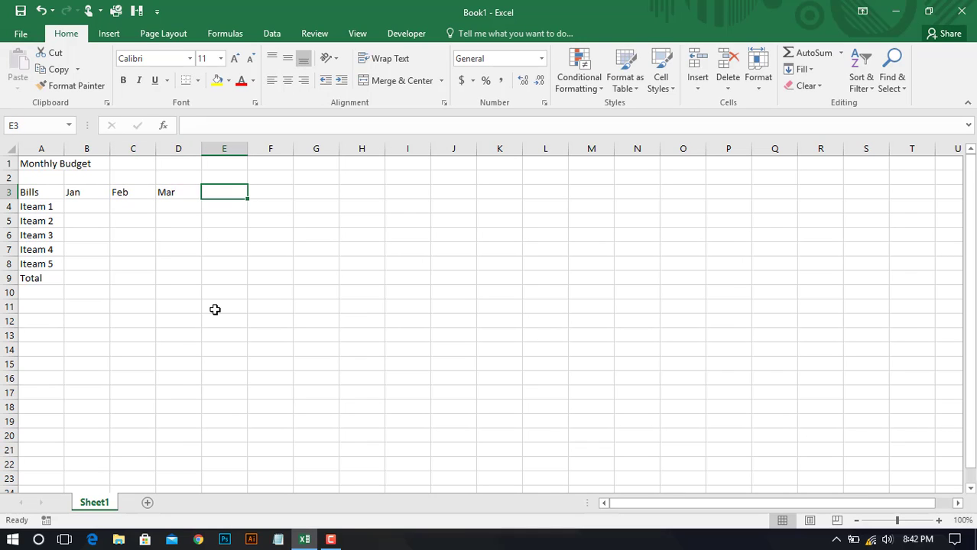
text(pr)
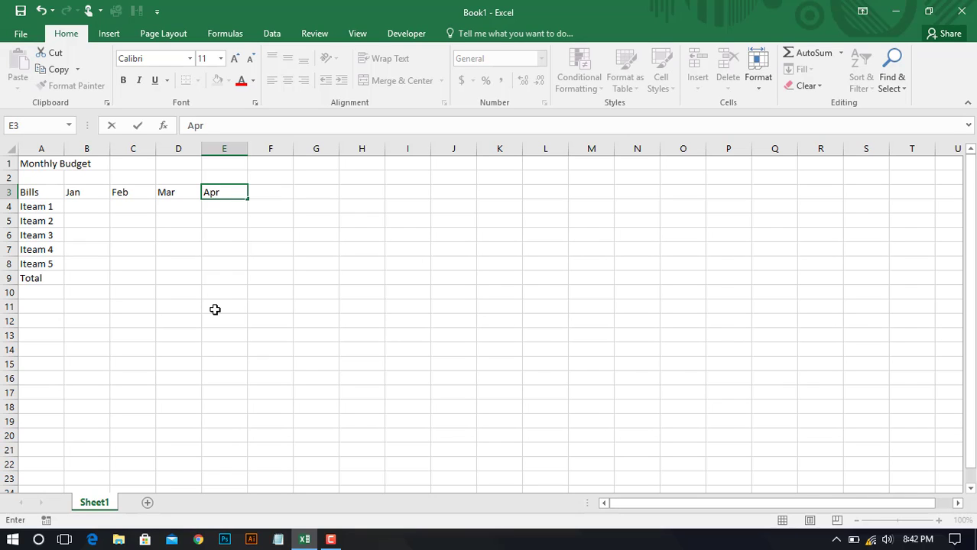
key(Return)
key(Return)
click(215, 309)
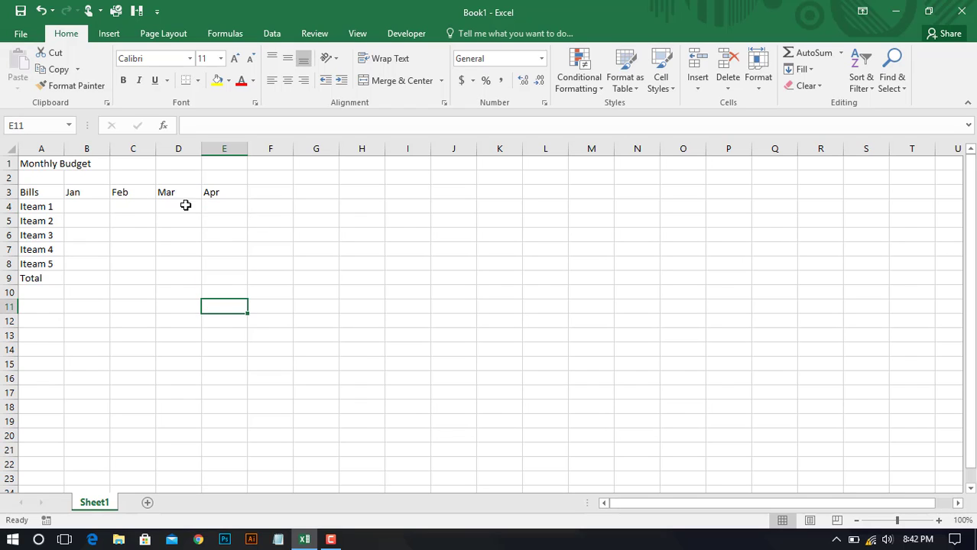
click(225, 222)
click(218, 192)
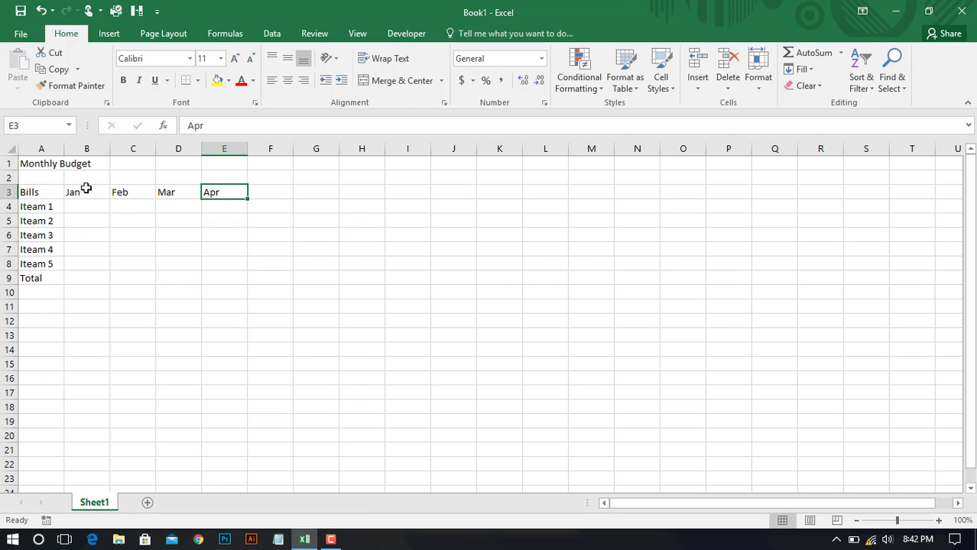
click(86, 190)
click(231, 192)
click(493, 191)
click(285, 275)
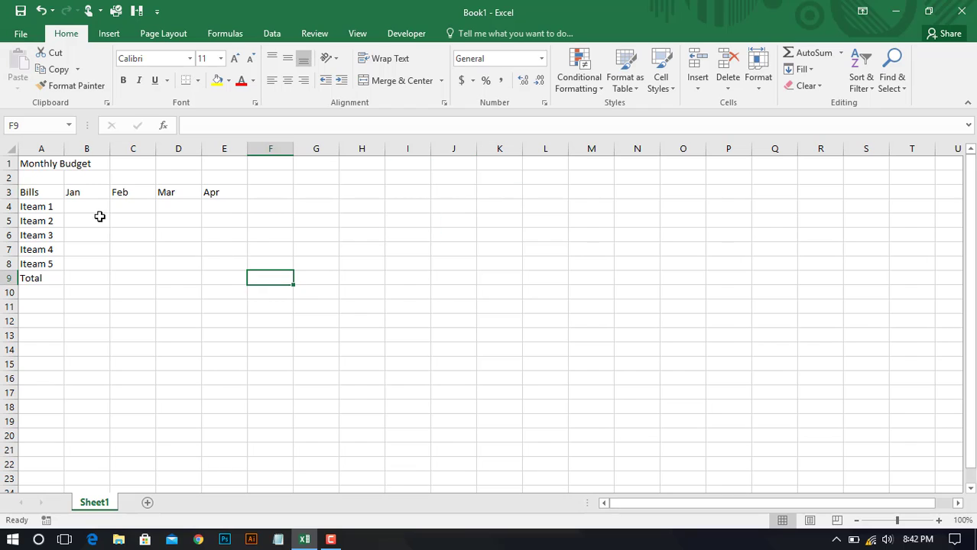
Enter the Jan amounts 1000, 120, 300, 430 and 50000 for the five items in cells B4 through B8
click(88, 189)
click(81, 206)
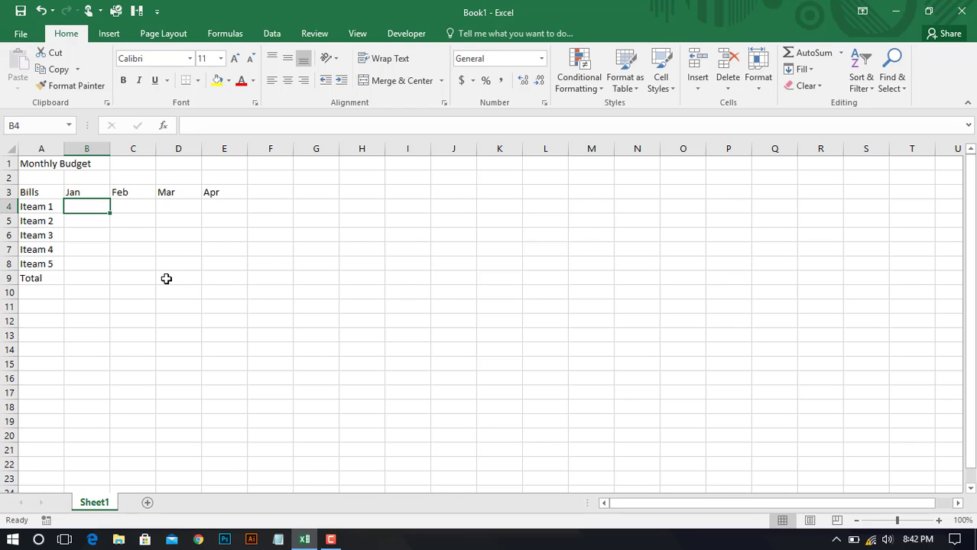
text(1000)
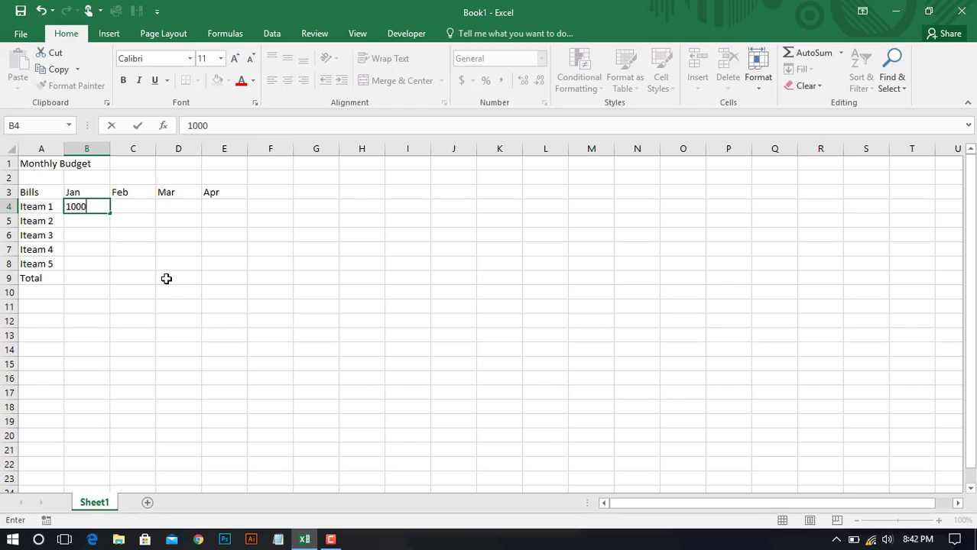
key(Return)
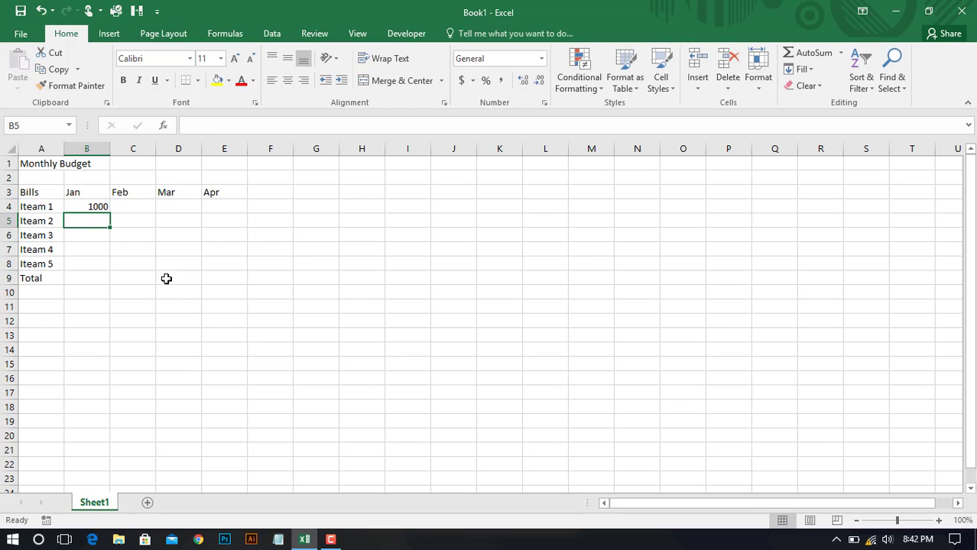
text(120)
key(Return)
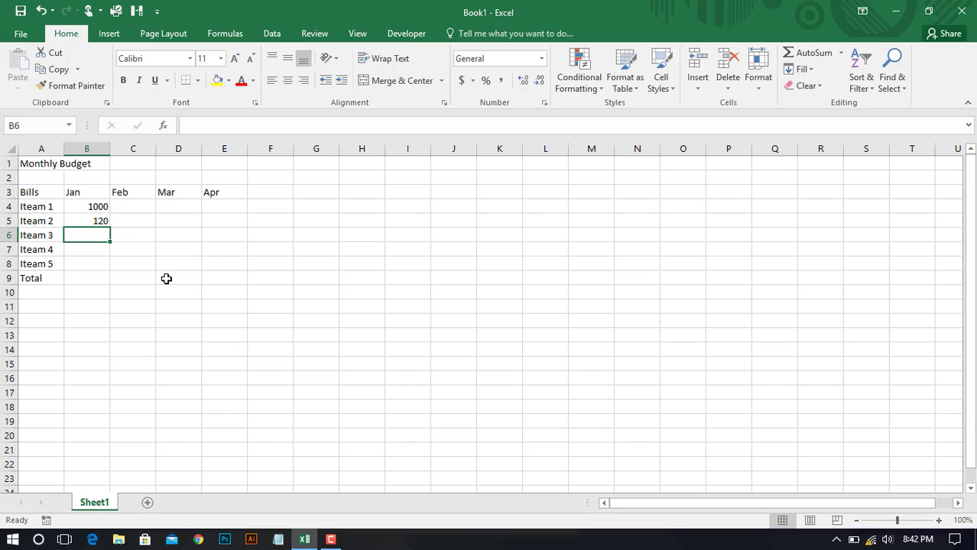
text(300)
key(Return)
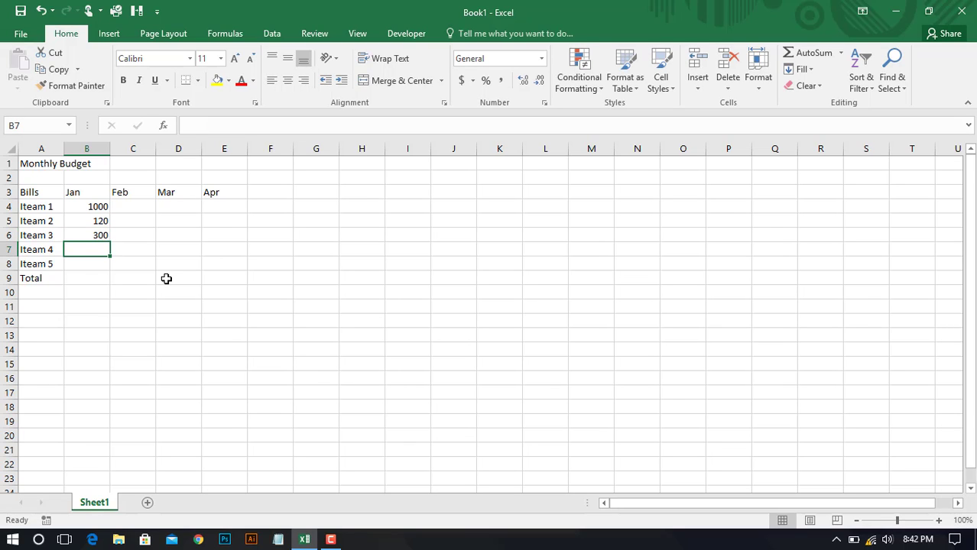
text(430)
key(Return)
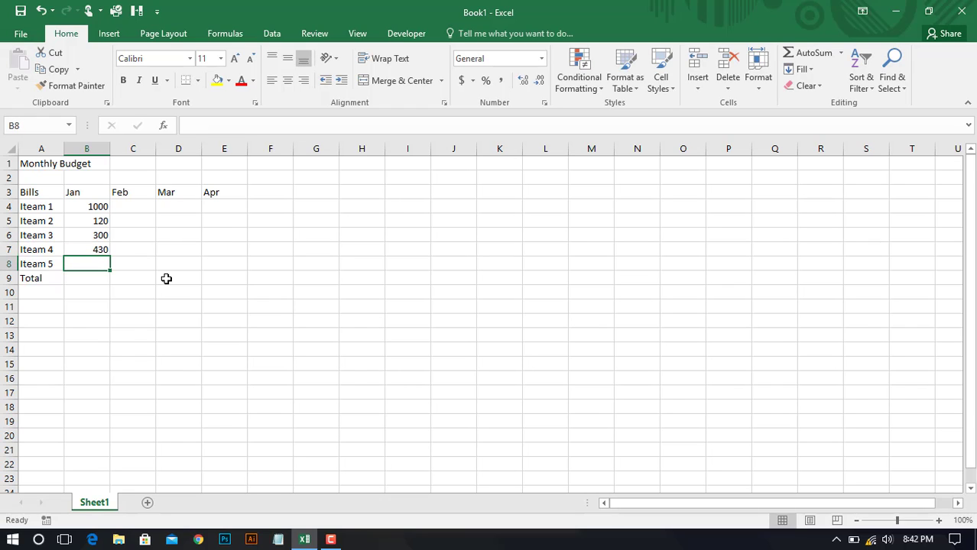
text(500)
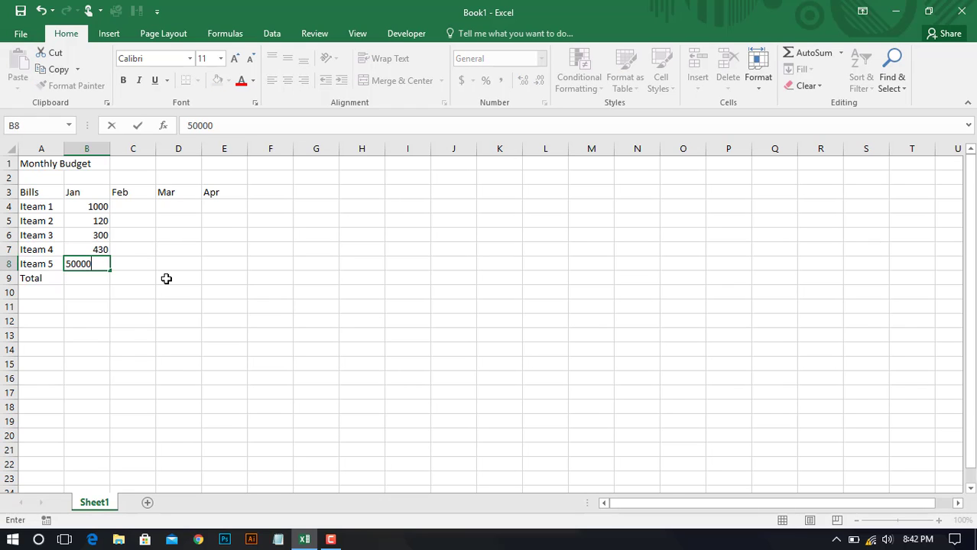
text(00)
key(Return)
click(214, 296)
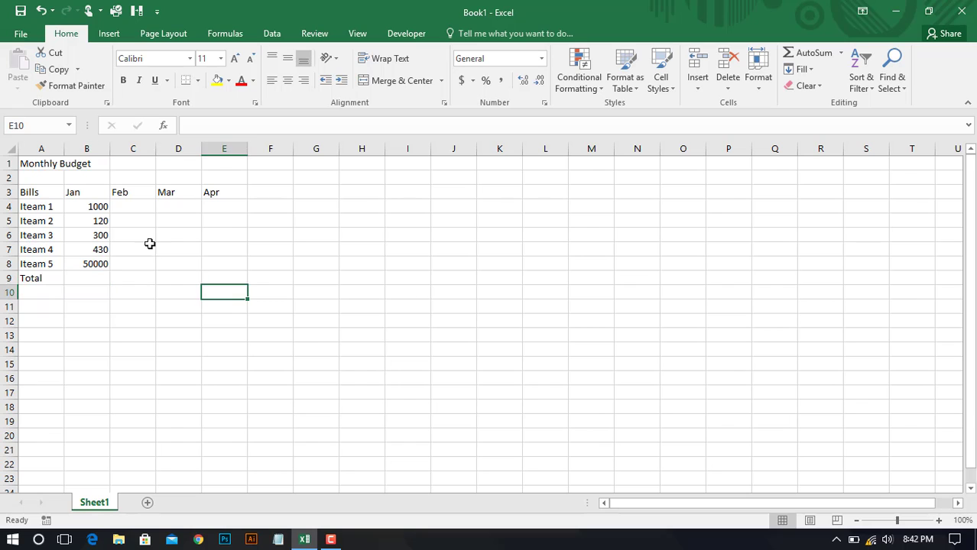
Enter the Feb amounts 1500, 150, 320, 430 and 5000 for the five items in cells C4 through C8
click(133, 208)
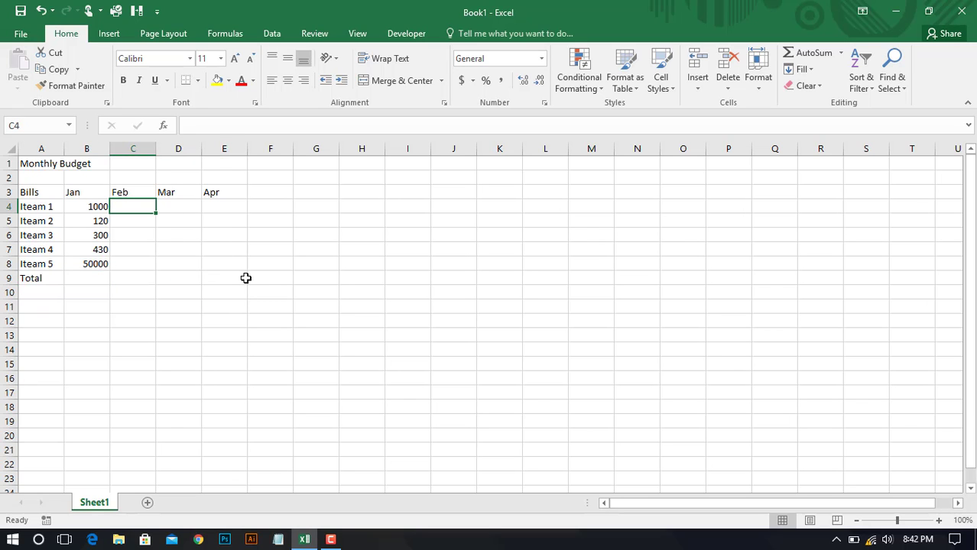
text(15)
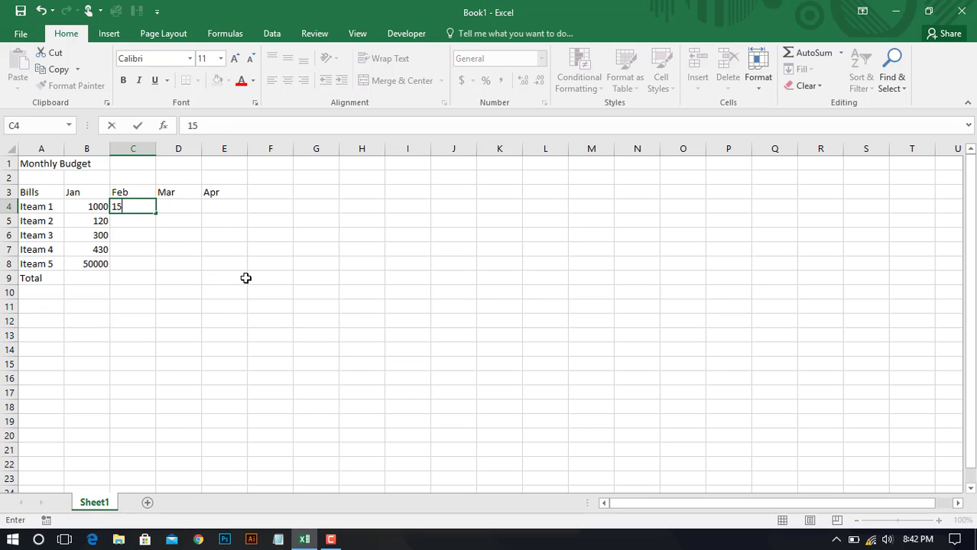
text(00)
key(Return)
text(1)
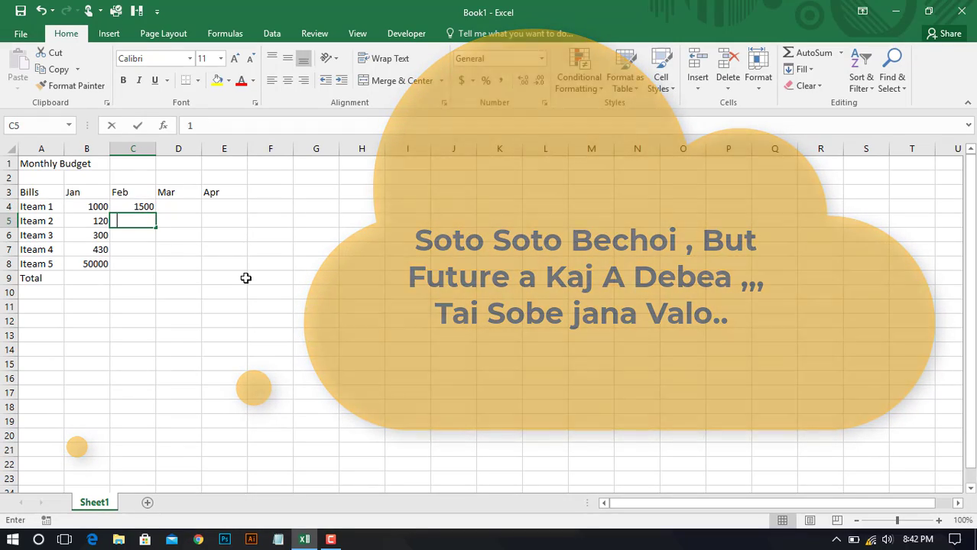
text(50)
key(Return)
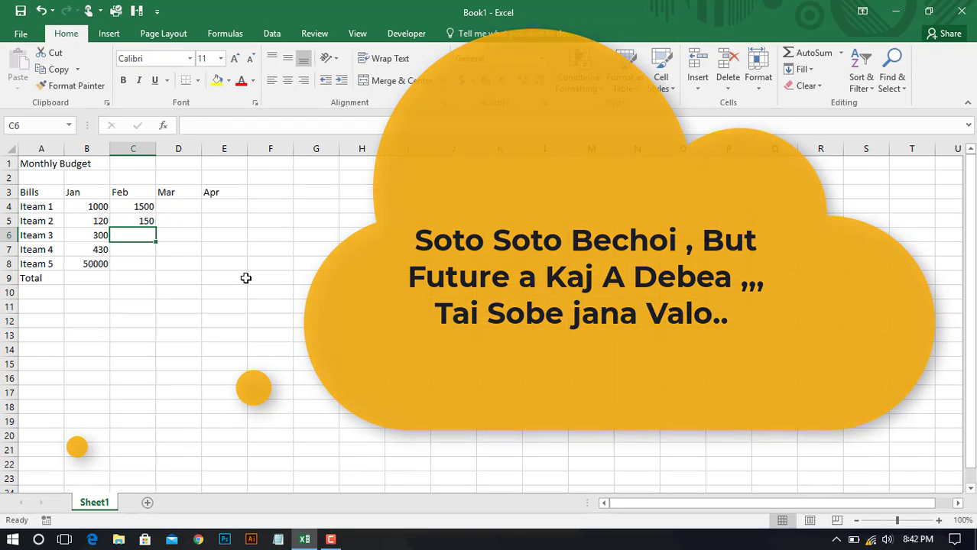
text(320)
key(Return)
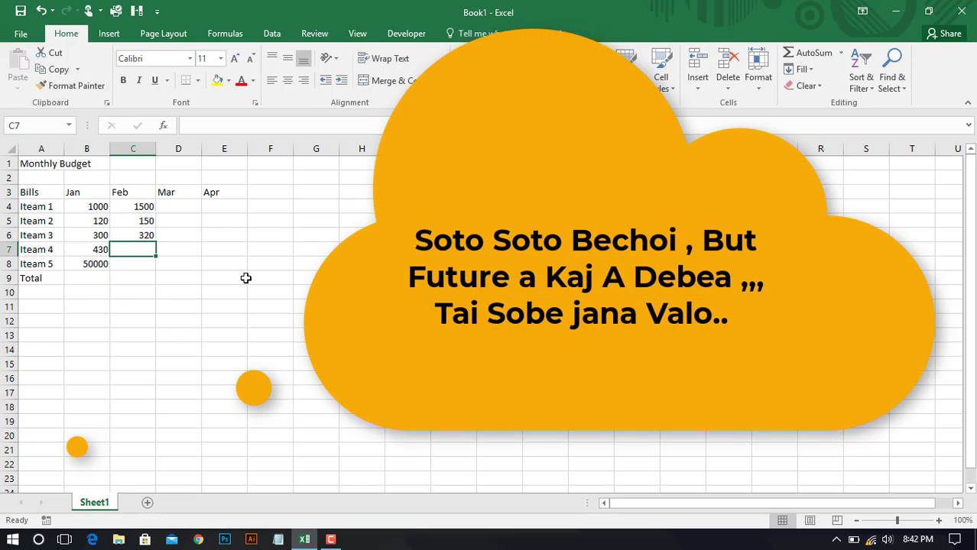
text(430)
key(Return)
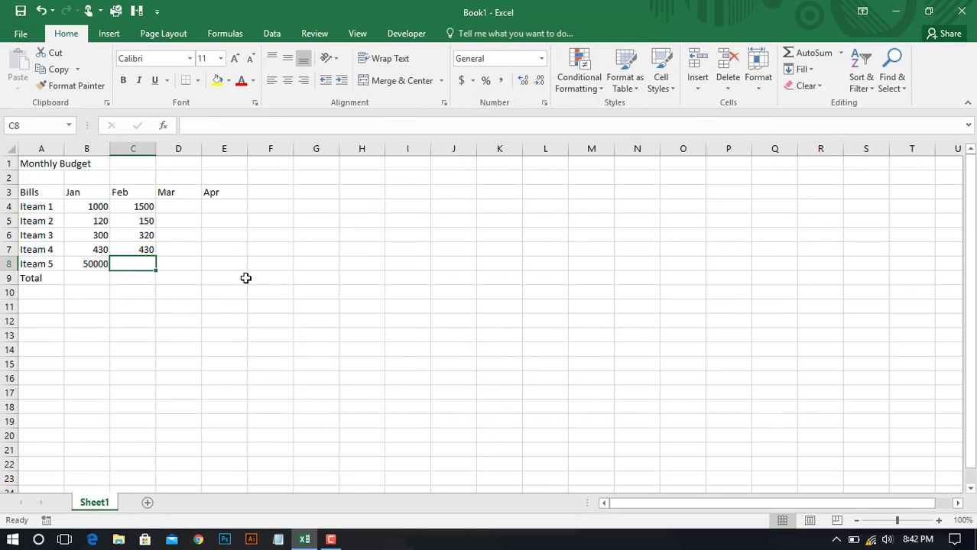
text(5)
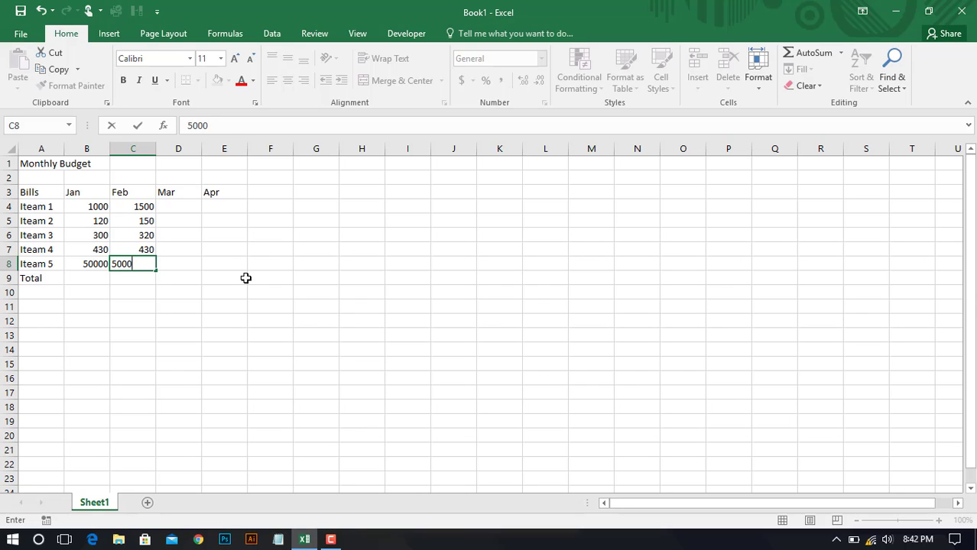
text(000)
key(Return)
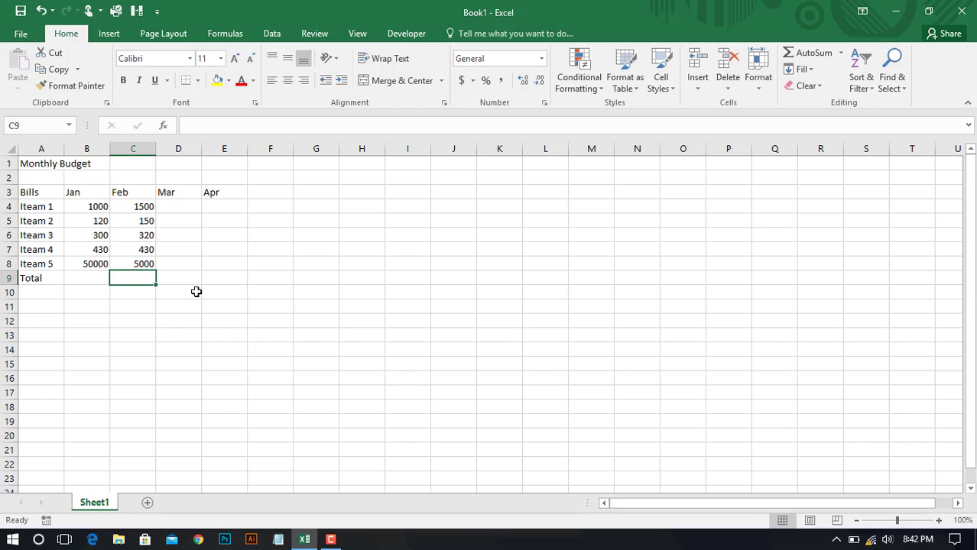
Correct the Jan amount of the fifth item in cell B8 to 5000
click(95, 264)
click(215, 126)
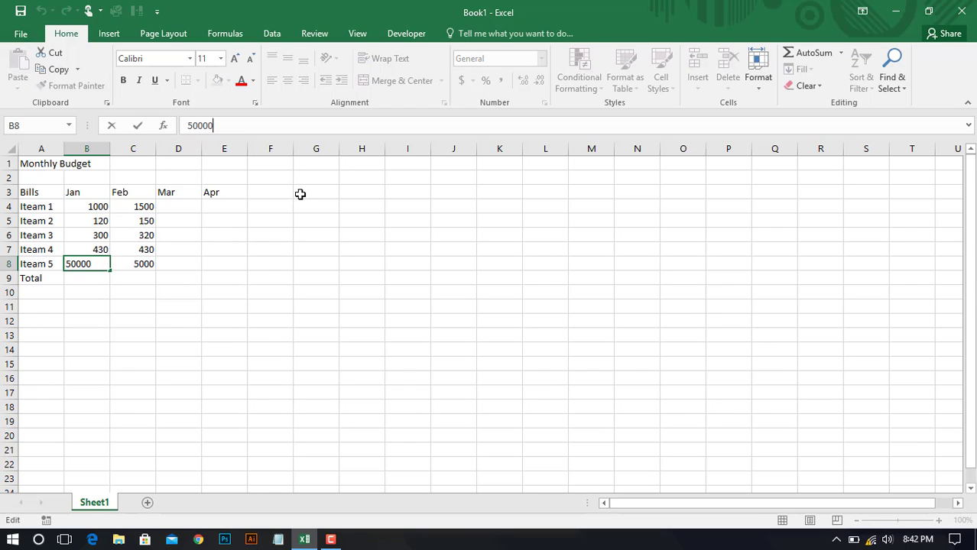
key(Return)
click(198, 239)
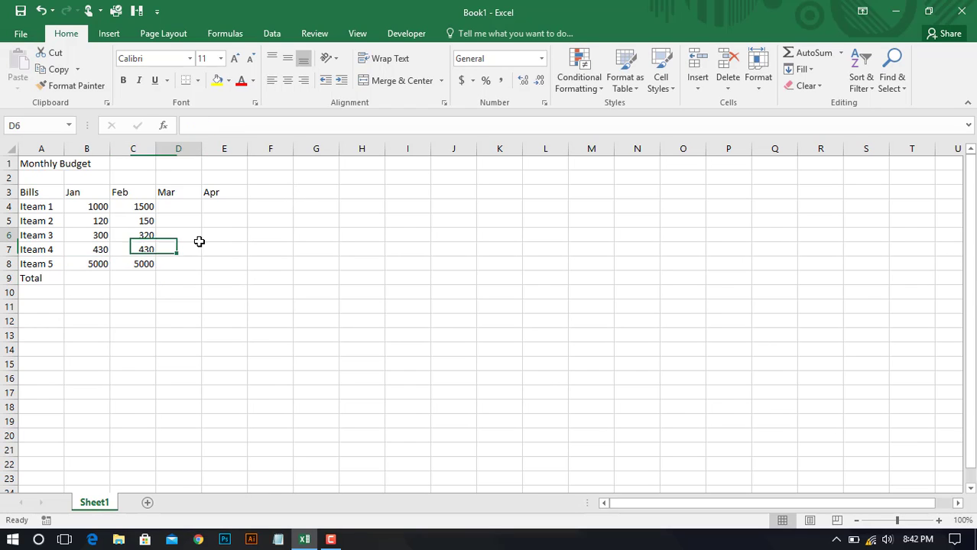
click(185, 205)
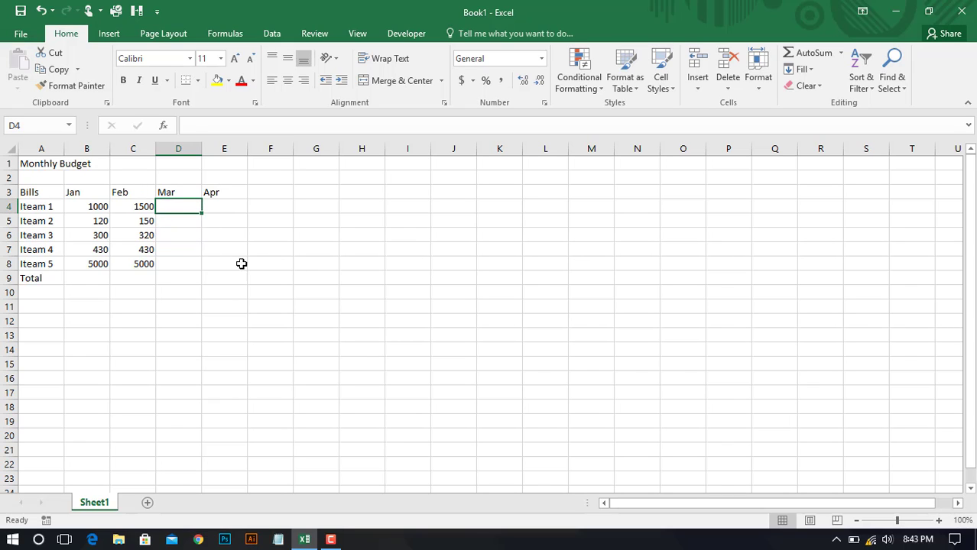
click(264, 264)
click(89, 211)
drag(89, 211, 90, 263)
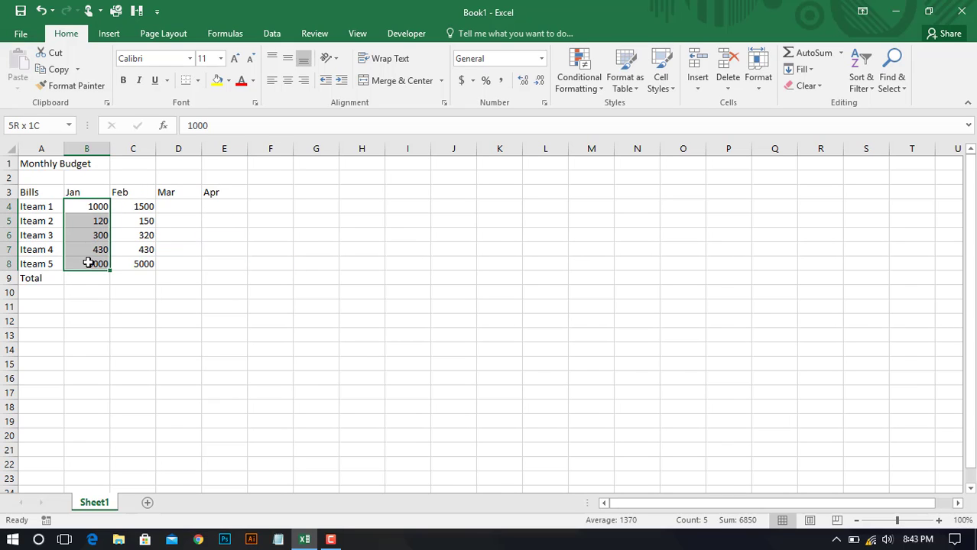
right_click(89, 223)
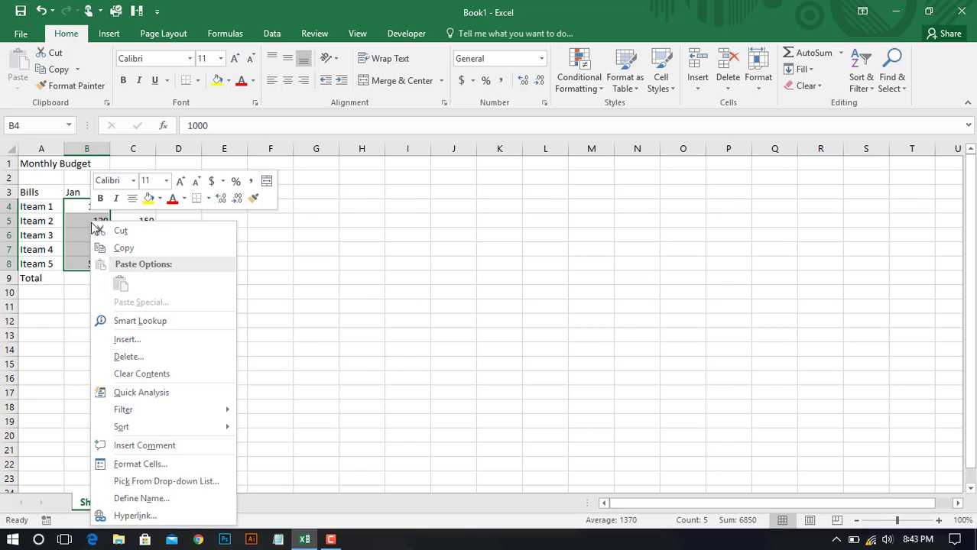
click(321, 260)
click(358, 262)
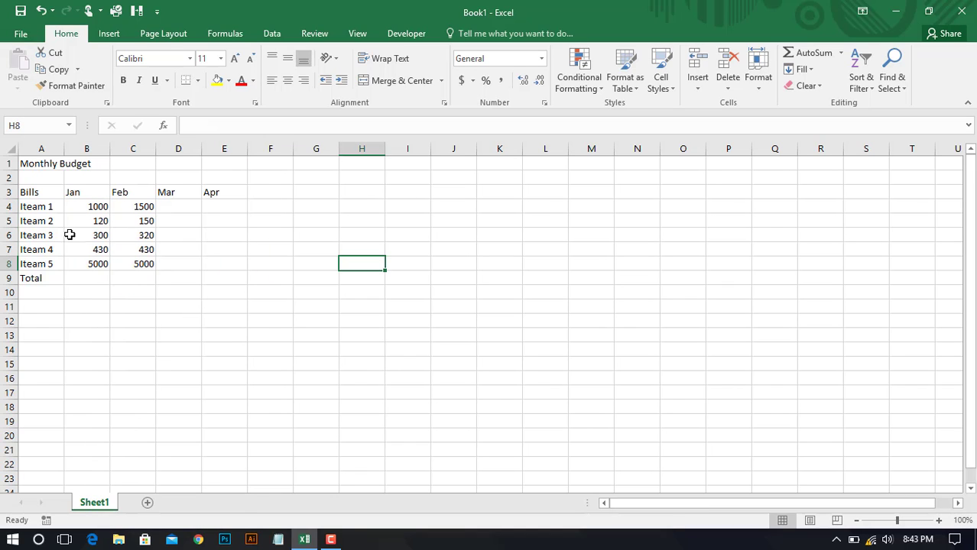
Copy the Jan amounts from B4:B8 and paste them into the Mar column starting at D4
drag(81, 209, 89, 264)
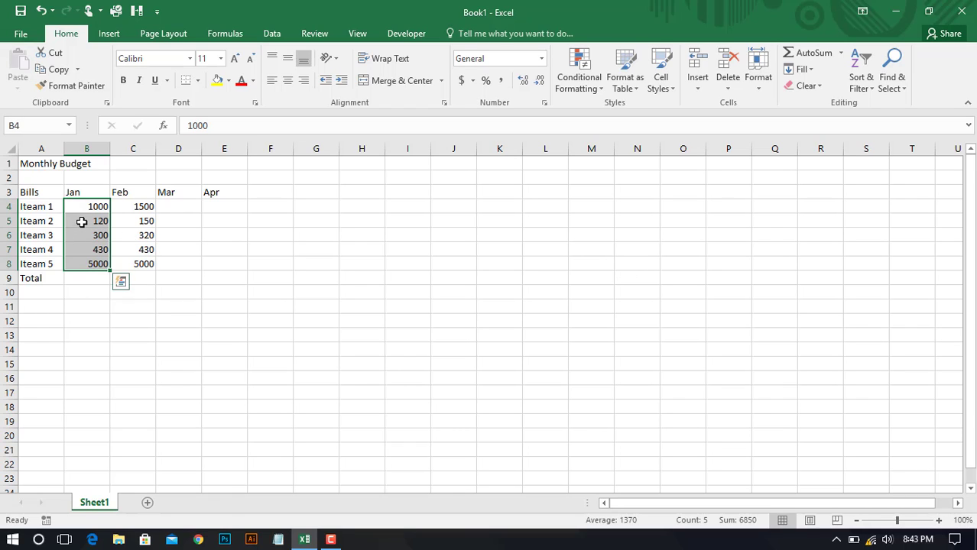
right_click(82, 221)
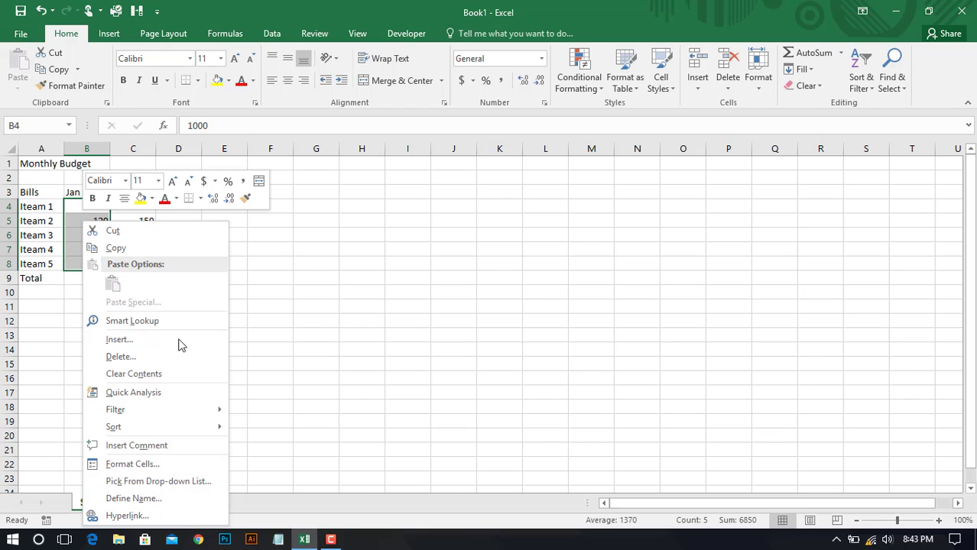
click(124, 249)
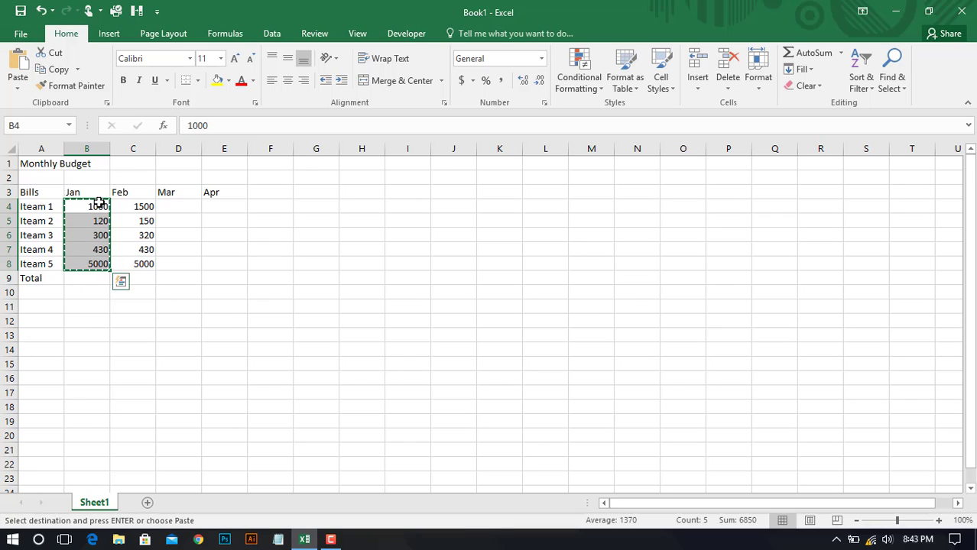
click(175, 208)
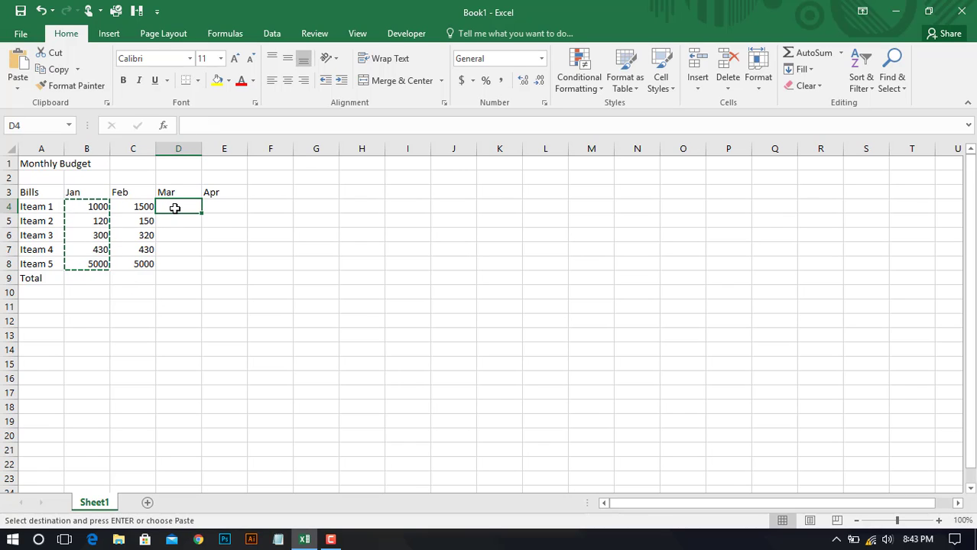
right_click(174, 209)
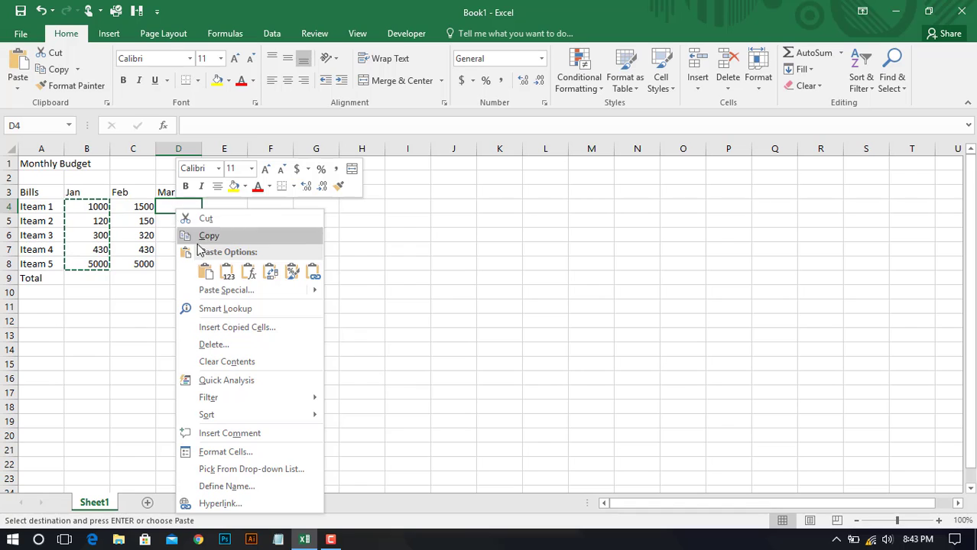
click(208, 274)
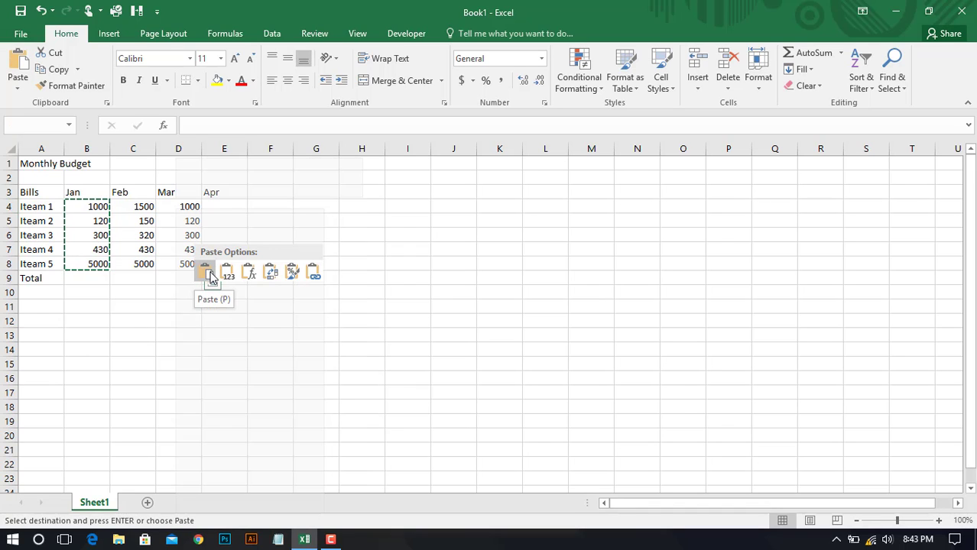
drag(187, 207, 178, 264)
click(298, 263)
drag(184, 207, 179, 264)
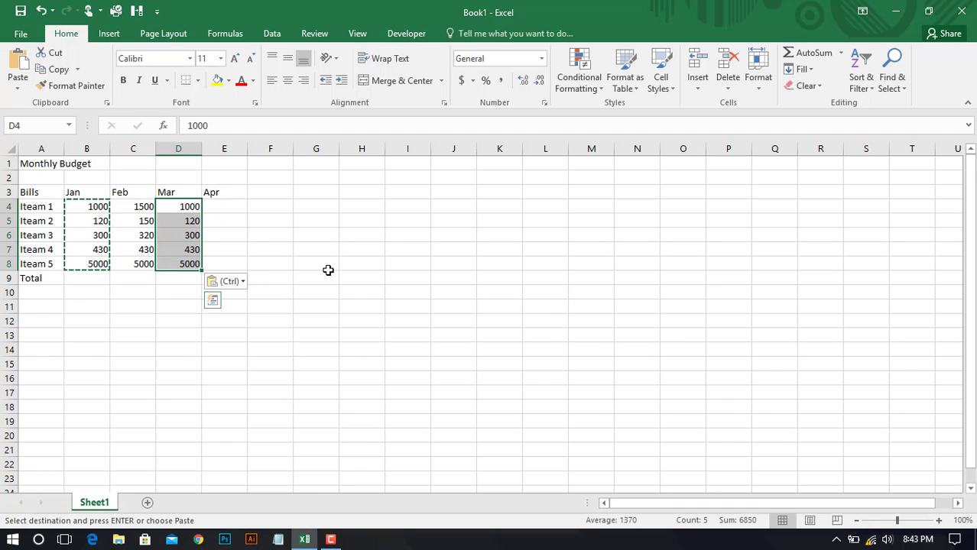
click(326, 266)
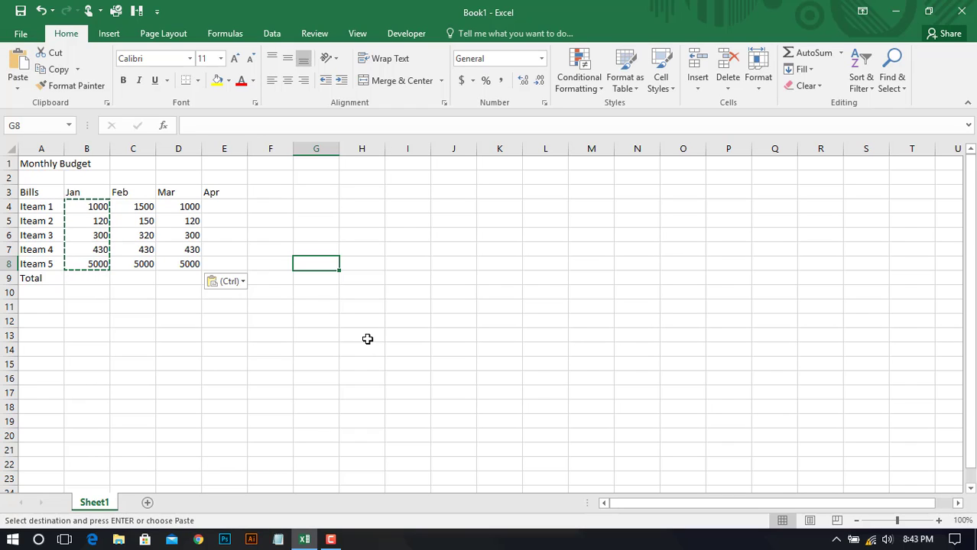
Undo the paste of the Mar amounts and cancel the copy marquee around the Jan amounts
key(ctrl+z)
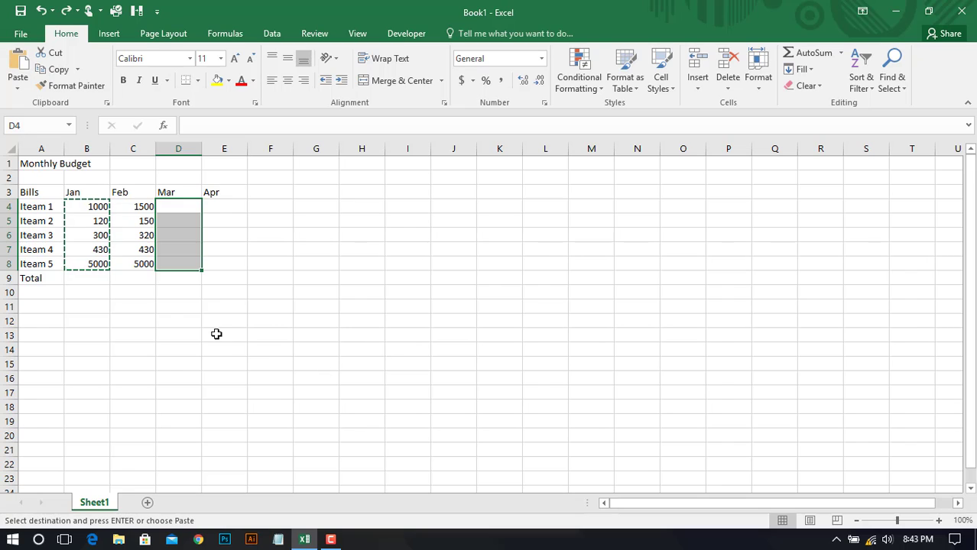
click(269, 314)
click(309, 292)
click(98, 237)
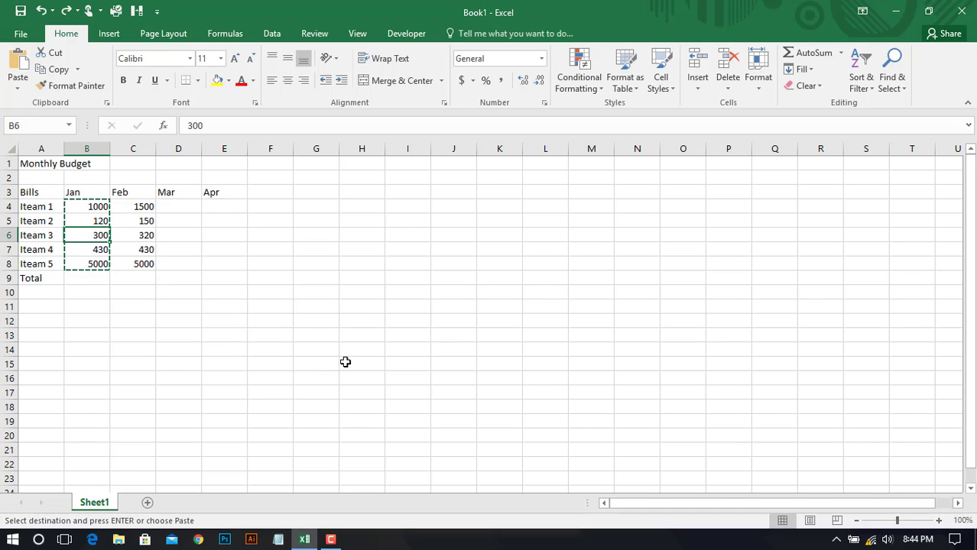
click(442, 350)
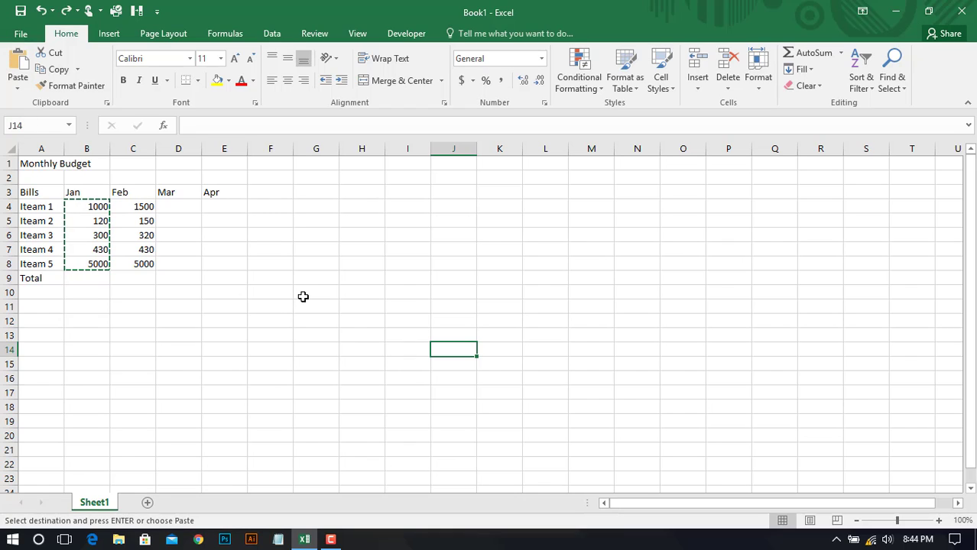
key(Escape)
click(473, 304)
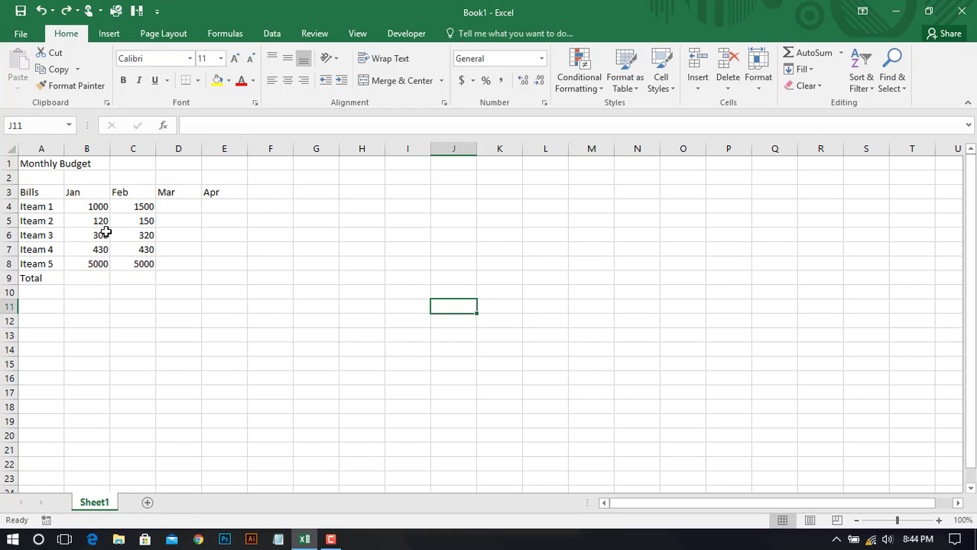
click(275, 348)
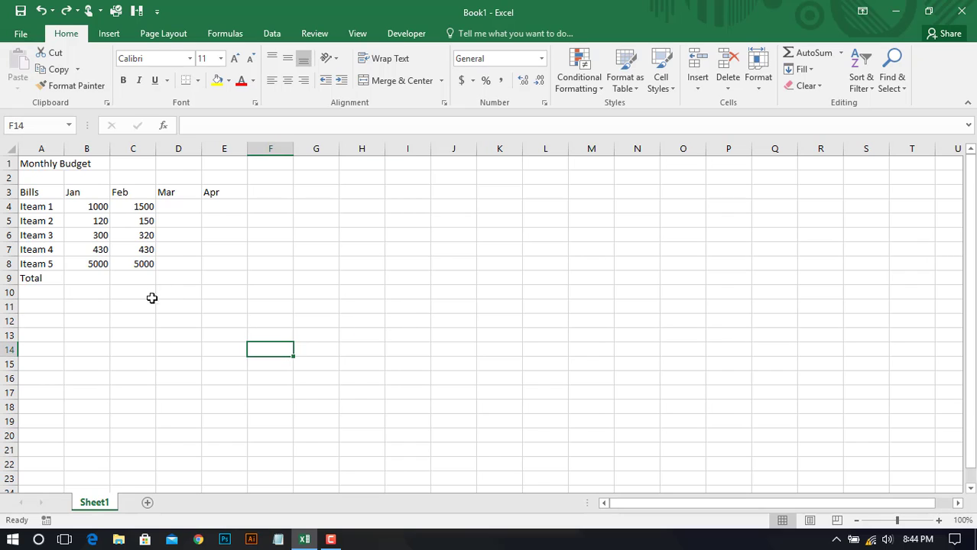
drag(82, 207, 91, 264)
click(317, 317)
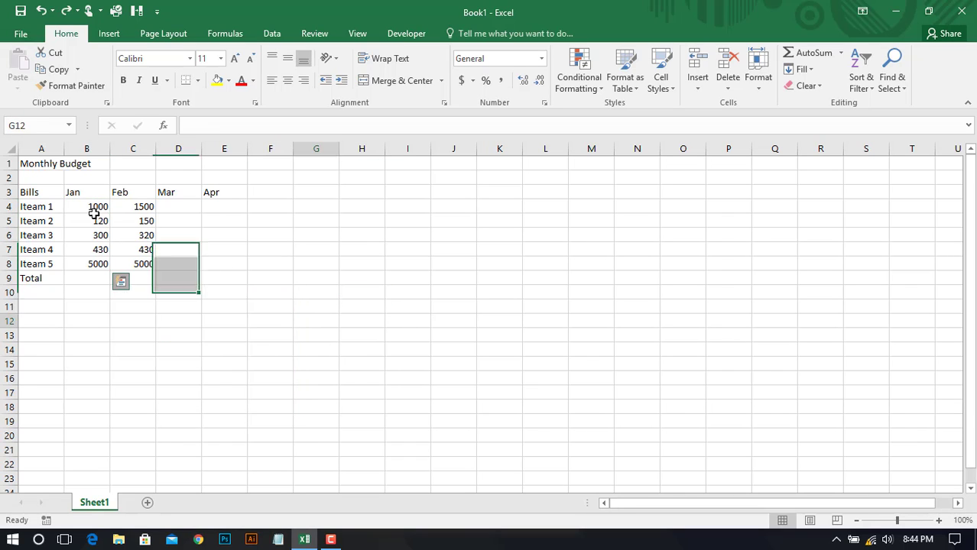
click(252, 249)
drag(83, 207, 81, 262)
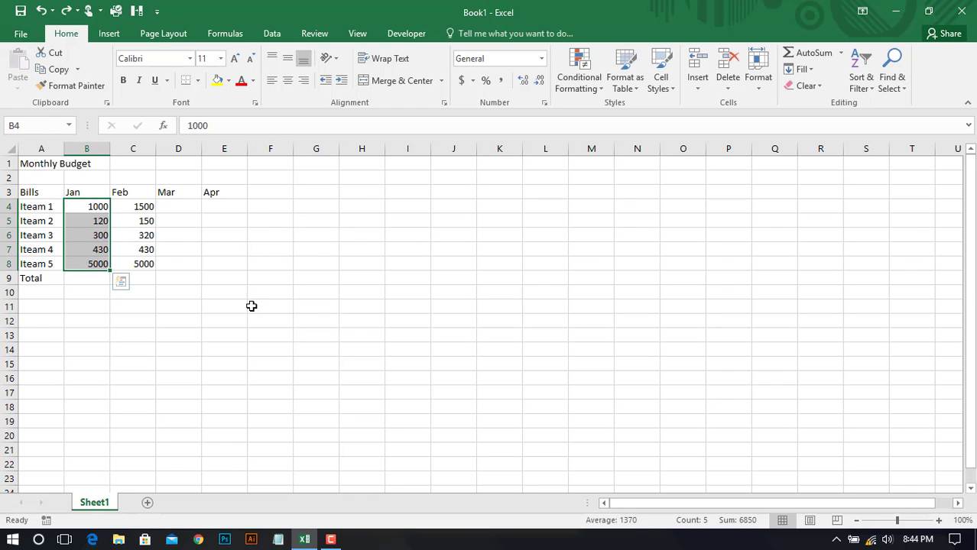
key(ctrl+c)
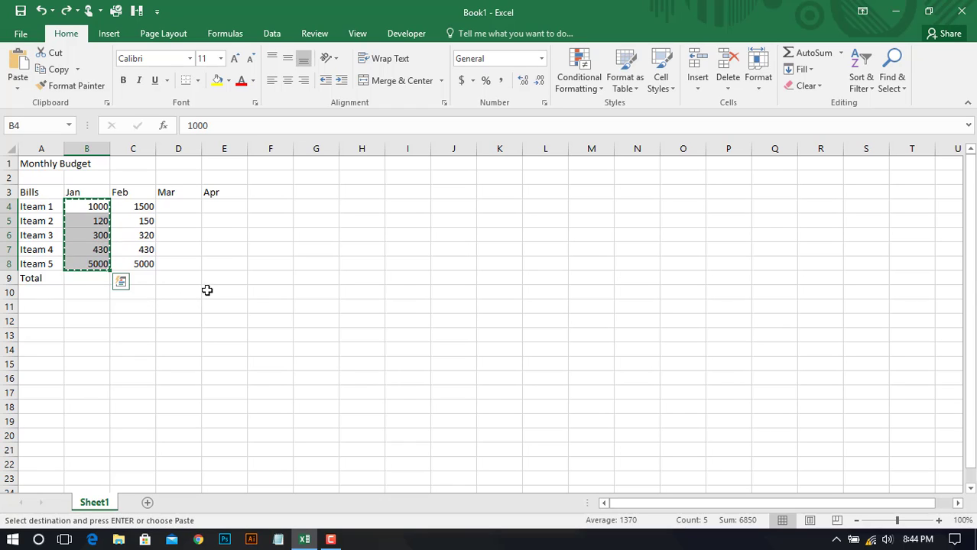
click(196, 208)
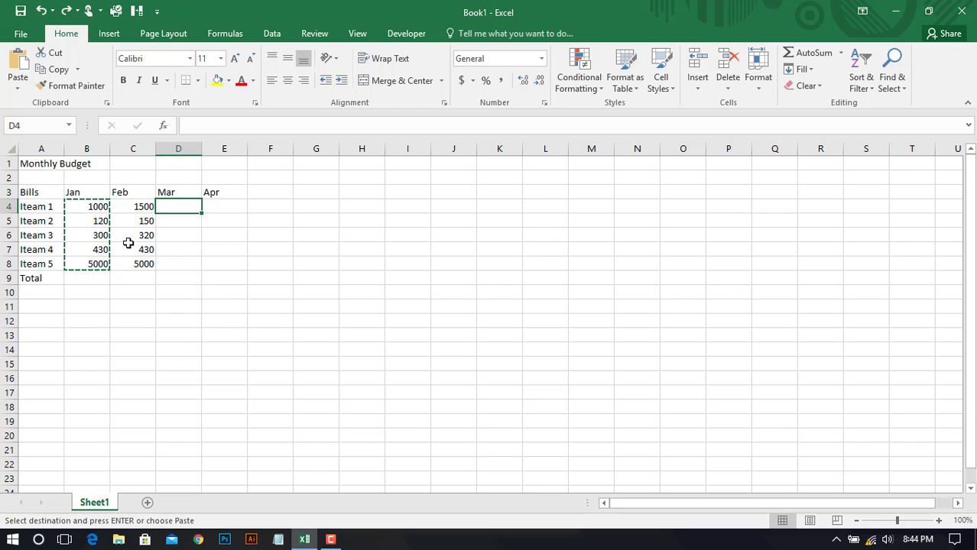
key(Escape)
click(279, 297)
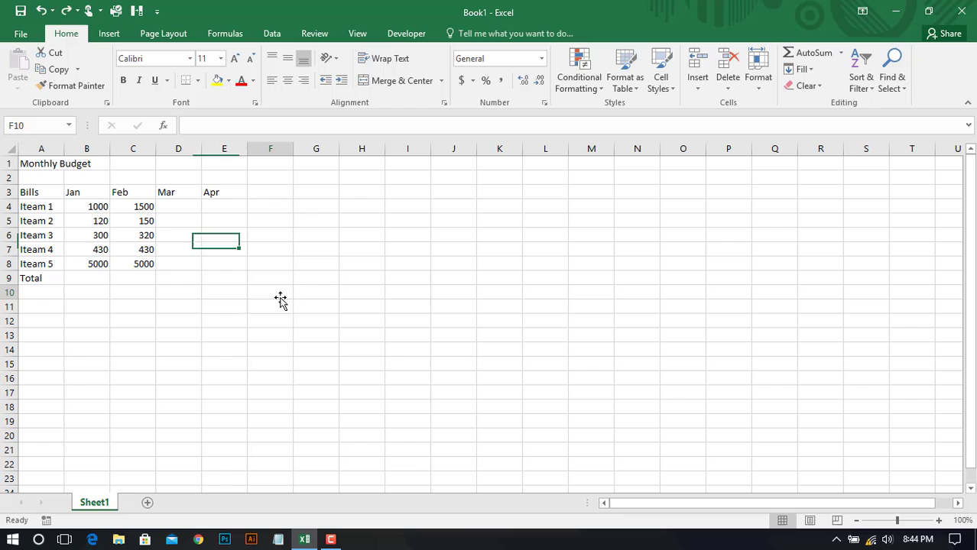
click(179, 210)
click(250, 295)
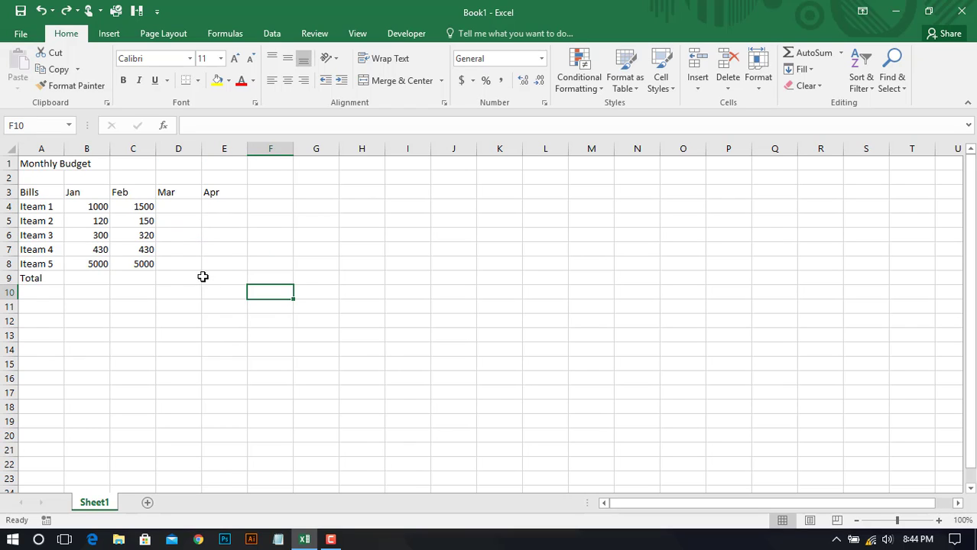
click(183, 210)
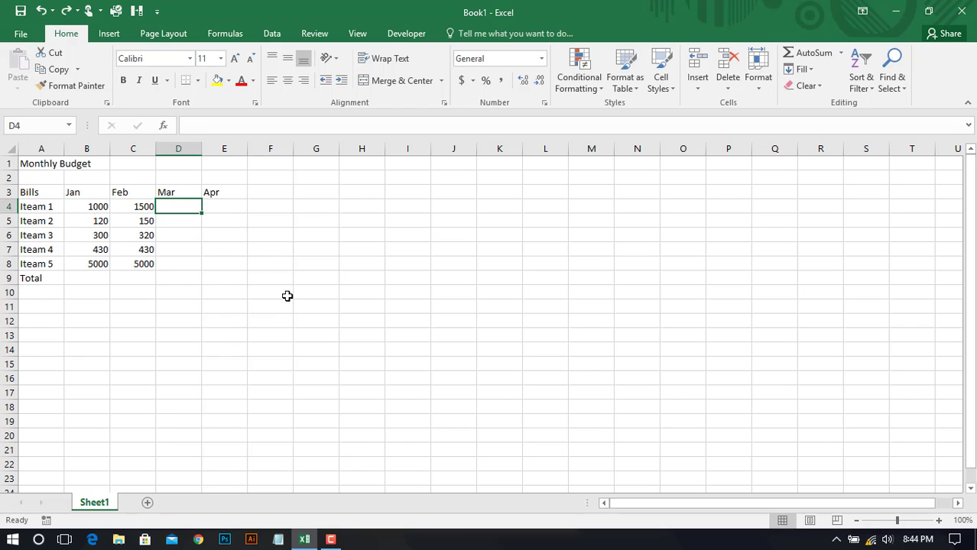
click(286, 295)
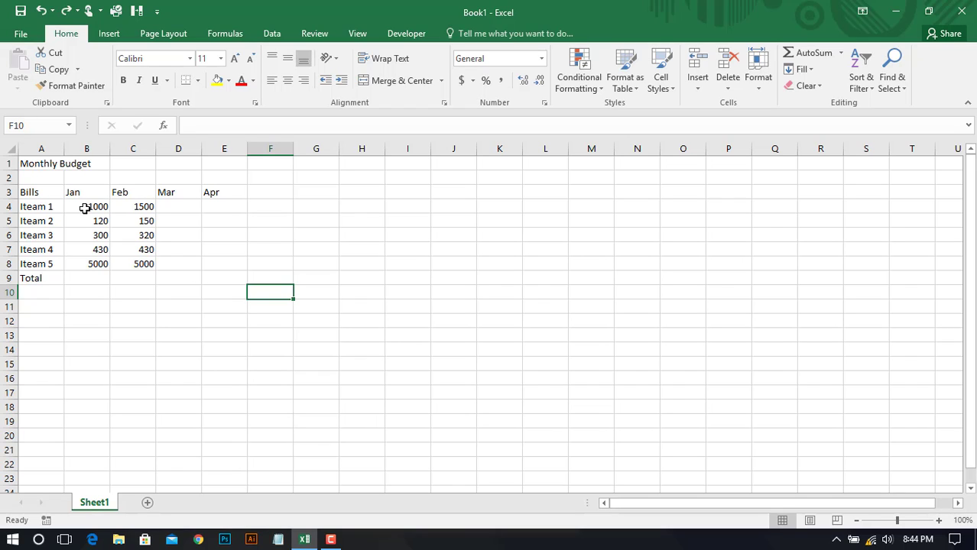
Fill the Mar column D4:D8 with a copy of the Jan amounts from B4:B8
drag(85, 207, 81, 264)
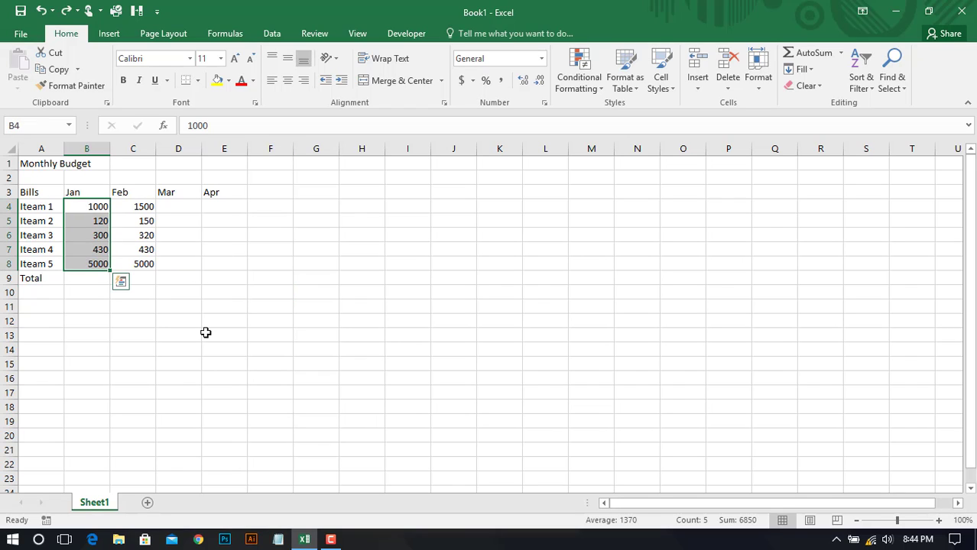
key(ctrl+c)
click(181, 207)
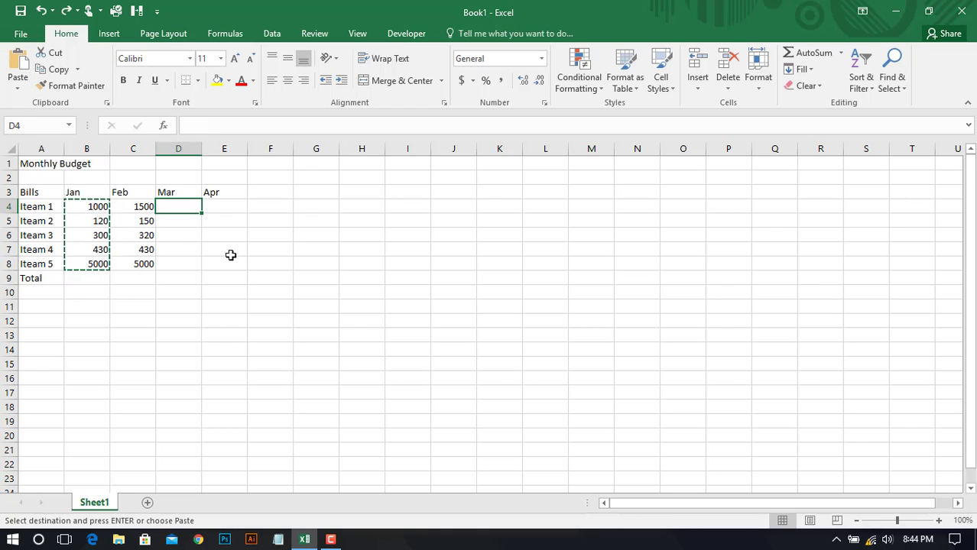
key(ctrl+v)
click(360, 275)
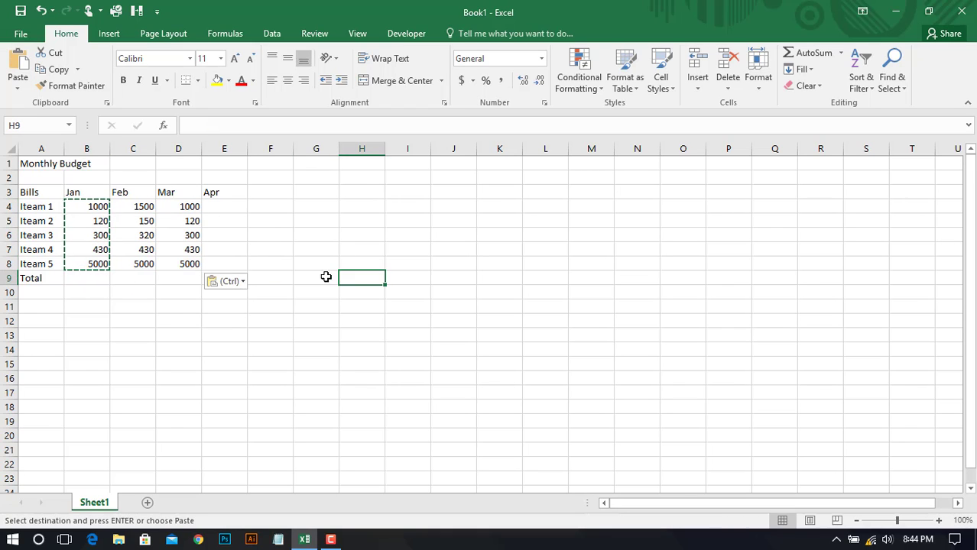
Copy the Feb amounts from C4:C8 into the Apr column starting at E4
drag(139, 207, 138, 260)
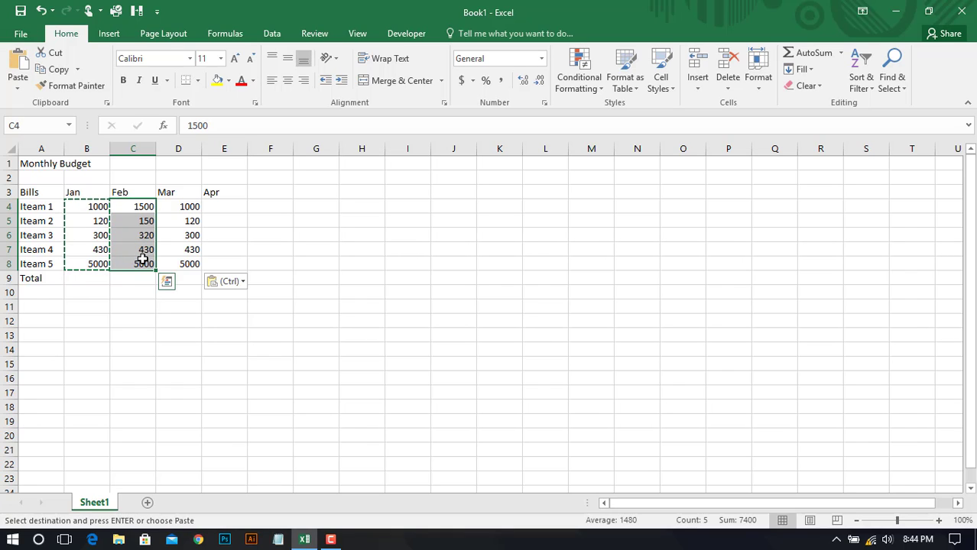
key(ctrl+c)
click(225, 212)
key(ctrl+v)
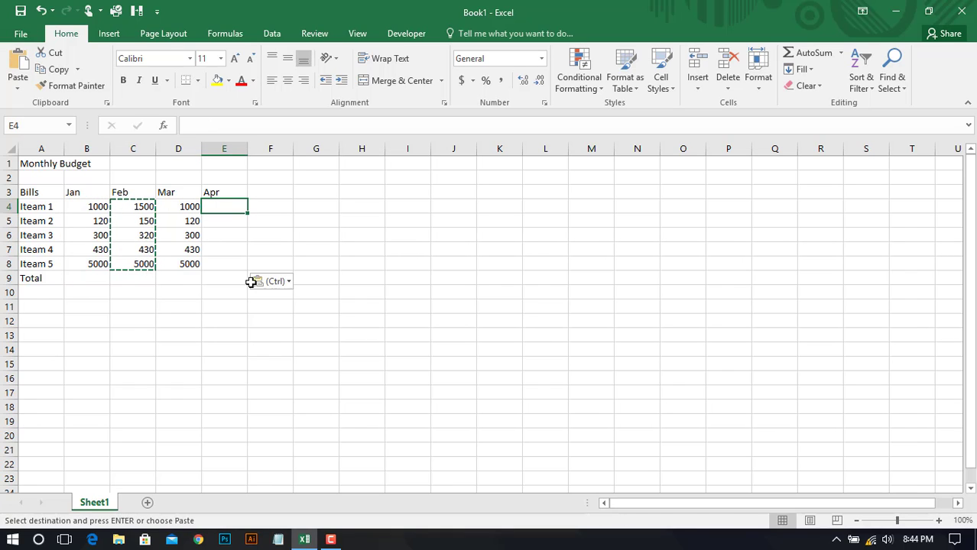
click(401, 301)
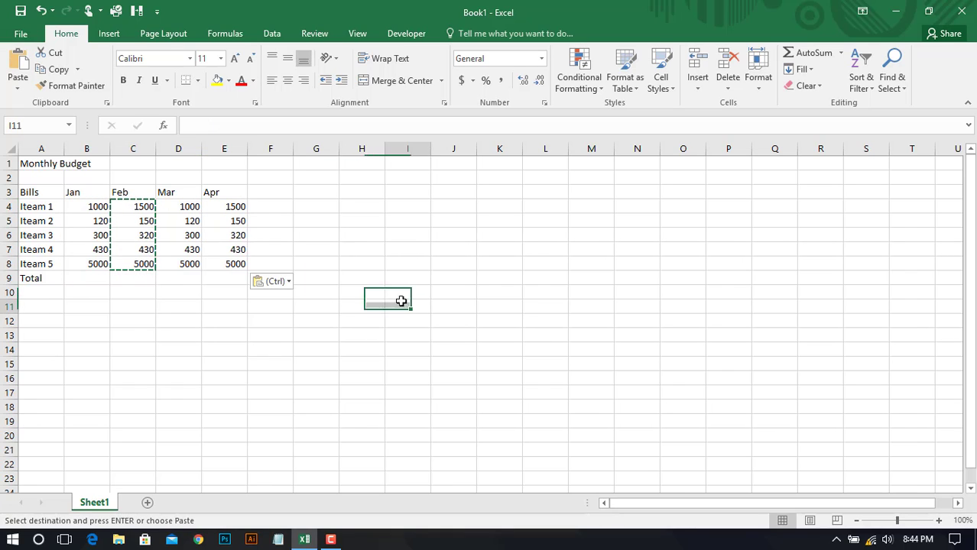
Change the Apr amount of the fifth item in cell E8 to 4500
double_click(225, 263)
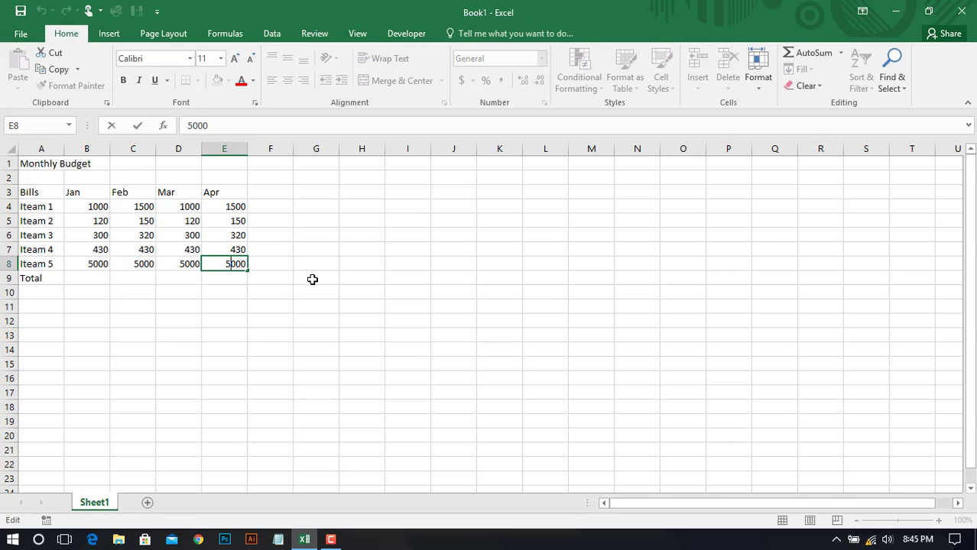
key(Delete)
key(Delete)
key(Return)
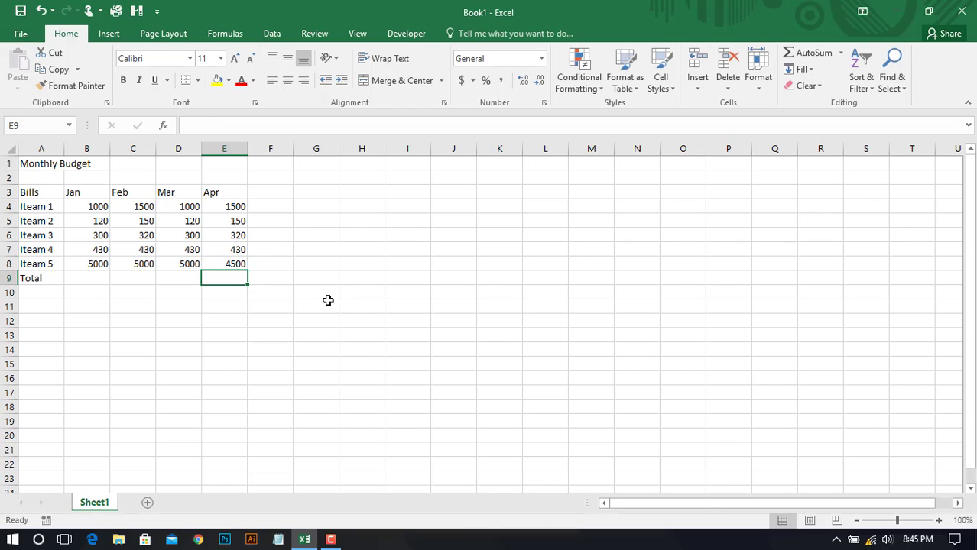
click(326, 306)
Review the bill labels in column A and the month headers Jan through Apr in row 3
click(206, 329)
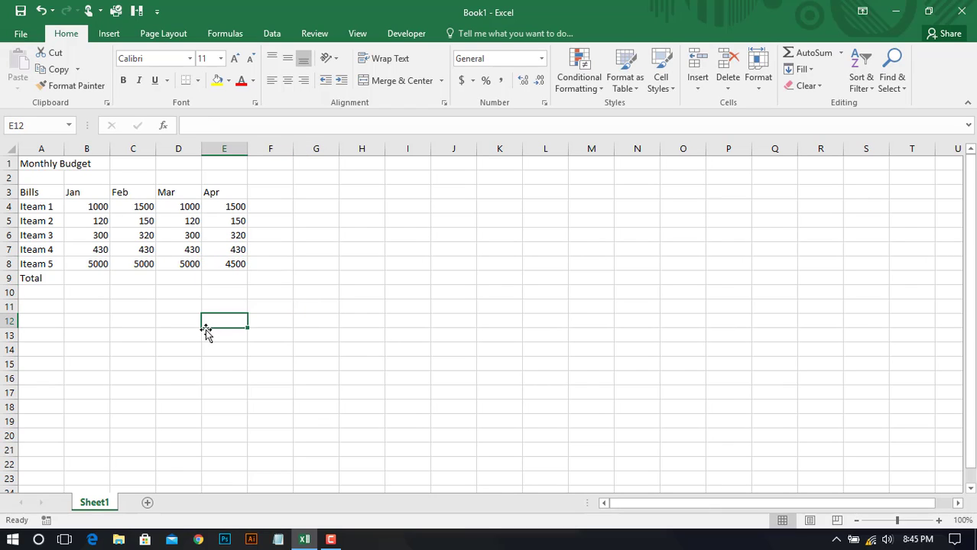
click(84, 318)
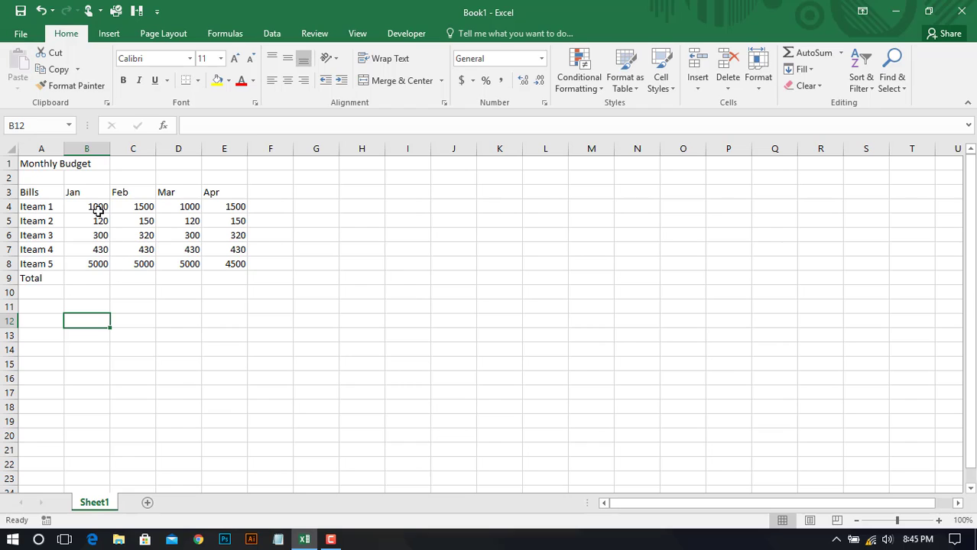
click(46, 195)
drag(46, 201, 46, 266)
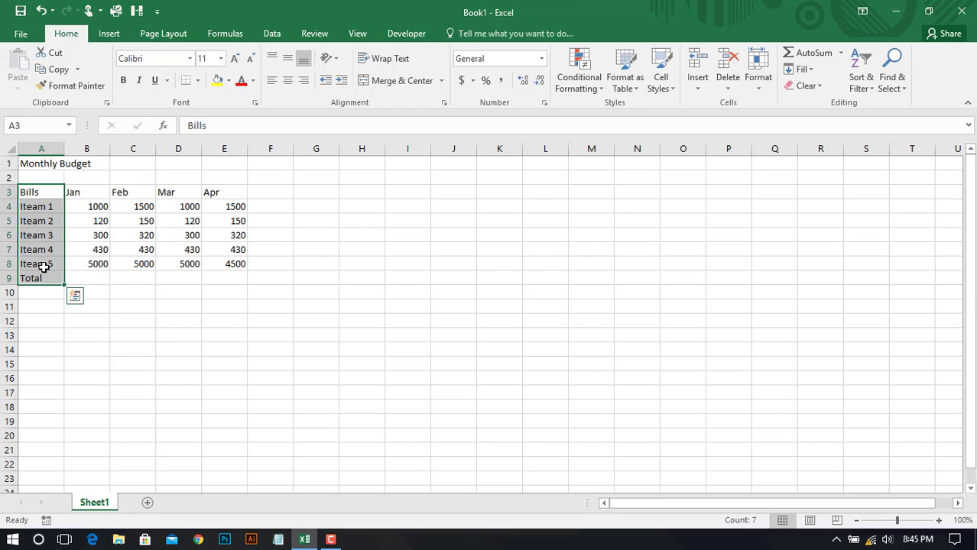
click(86, 192)
click(123, 191)
click(162, 192)
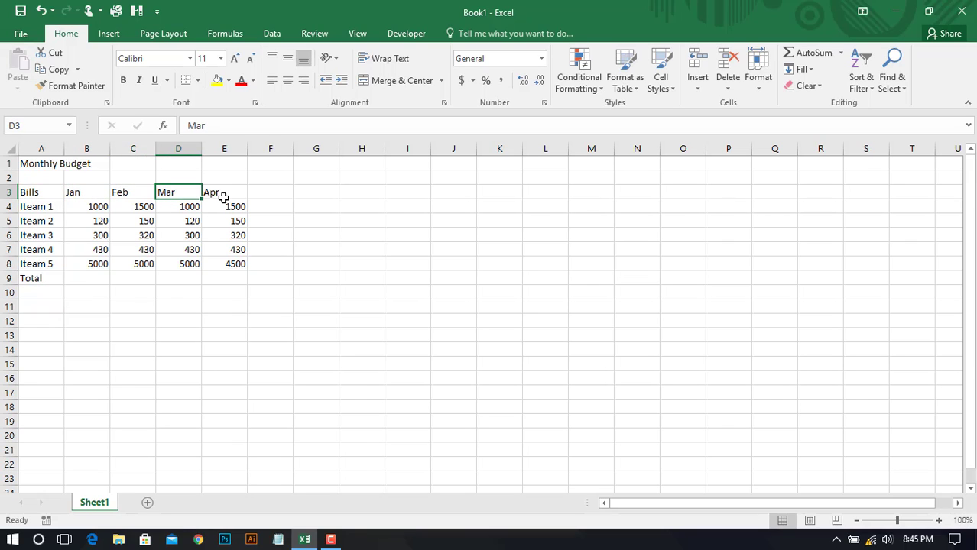
click(223, 197)
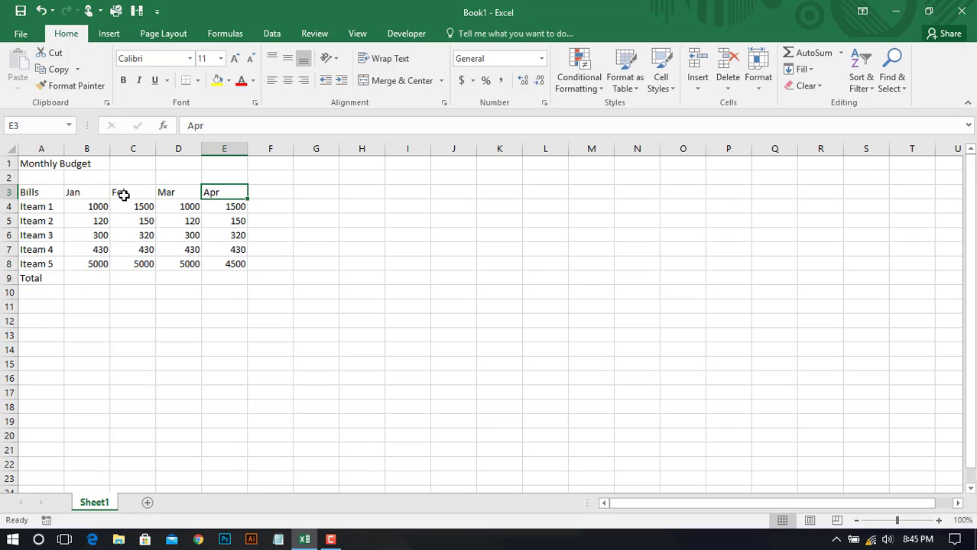
click(87, 192)
click(96, 305)
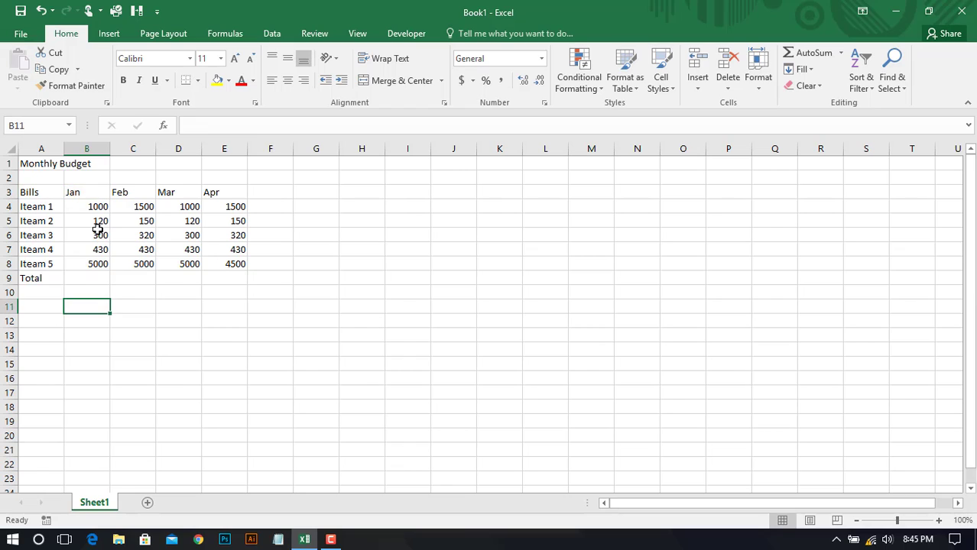
Review the Jan amounts in cells B4:B8 alongside the bill labels in column A
click(94, 206)
click(91, 221)
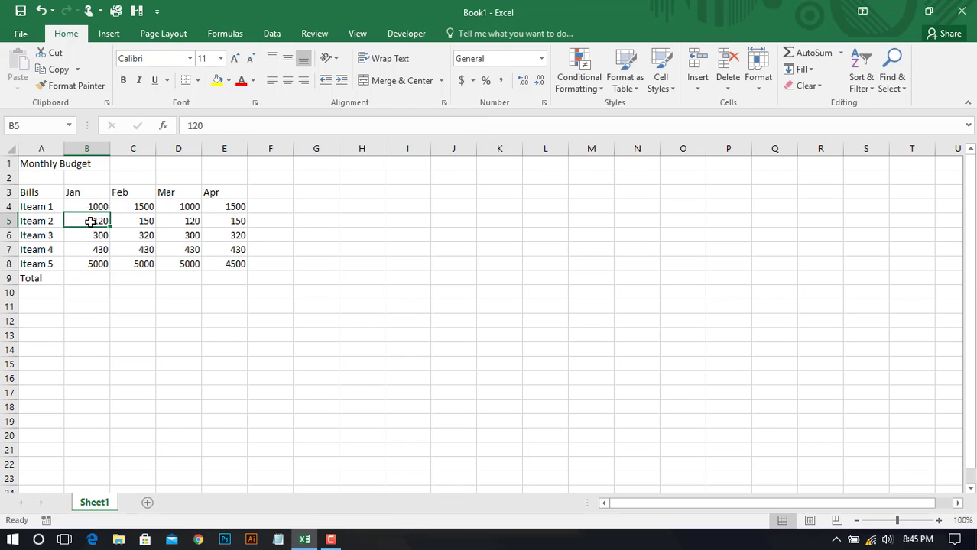
click(91, 250)
click(184, 309)
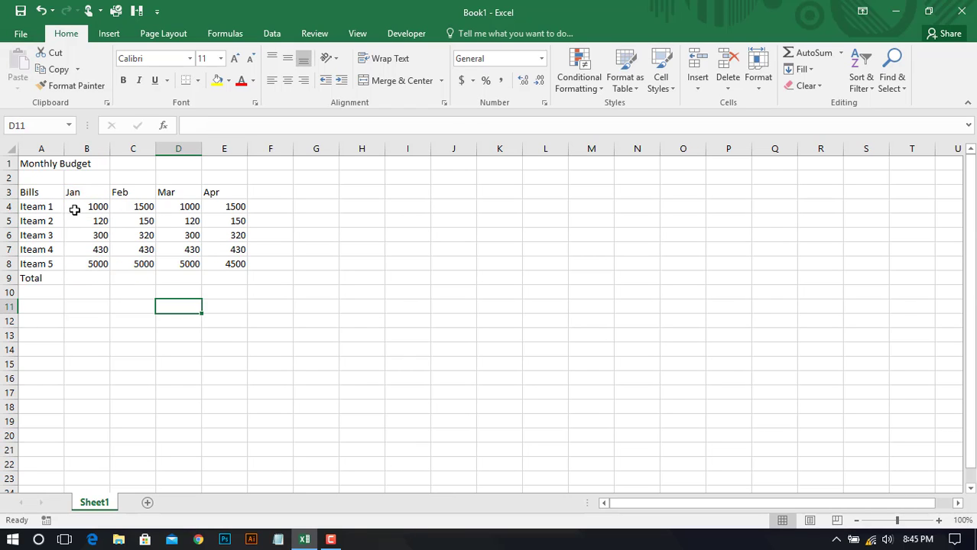
click(90, 208)
click(90, 263)
click(97, 207)
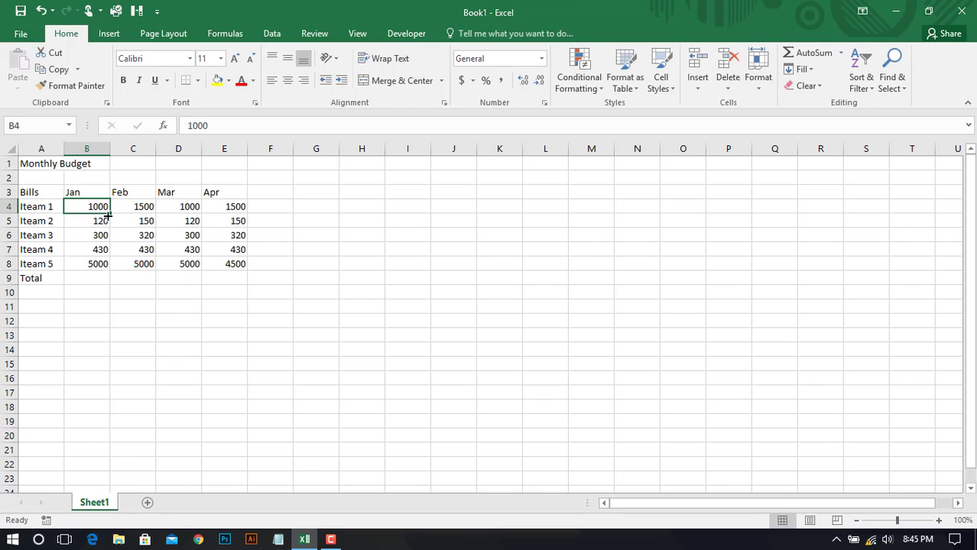
click(100, 305)
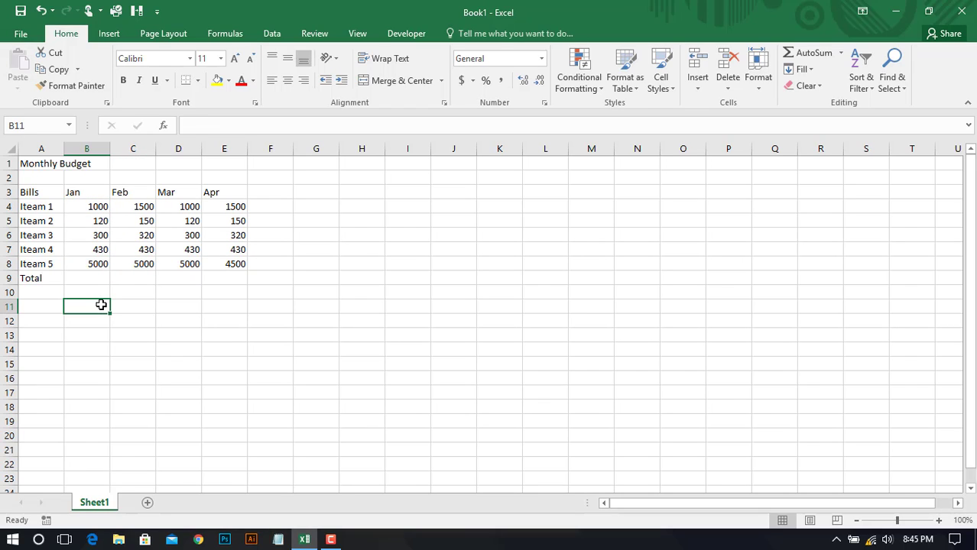
click(168, 318)
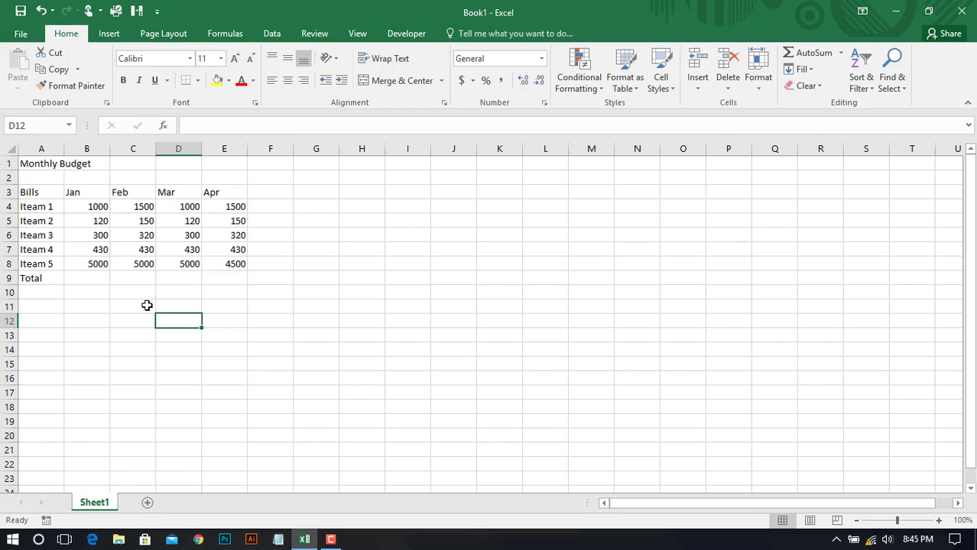
click(109, 318)
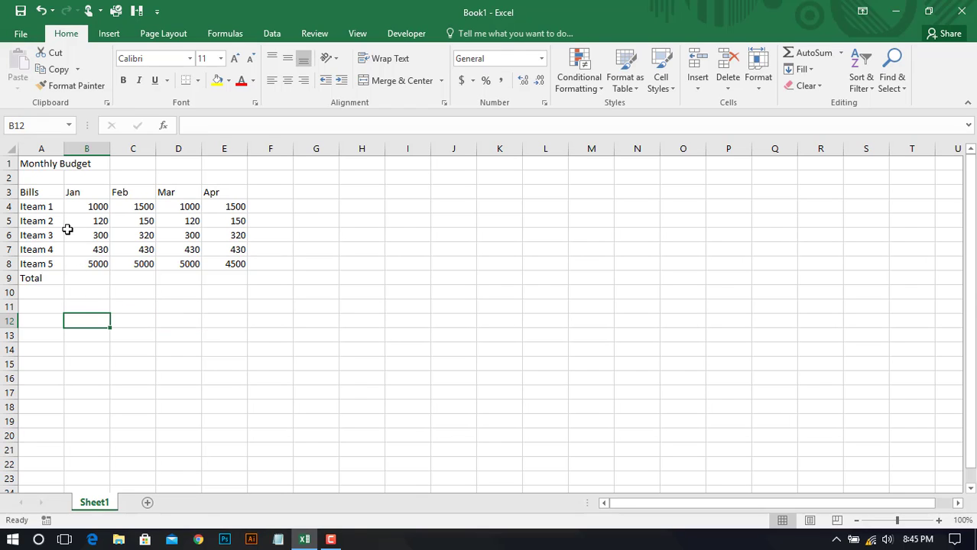
click(44, 192)
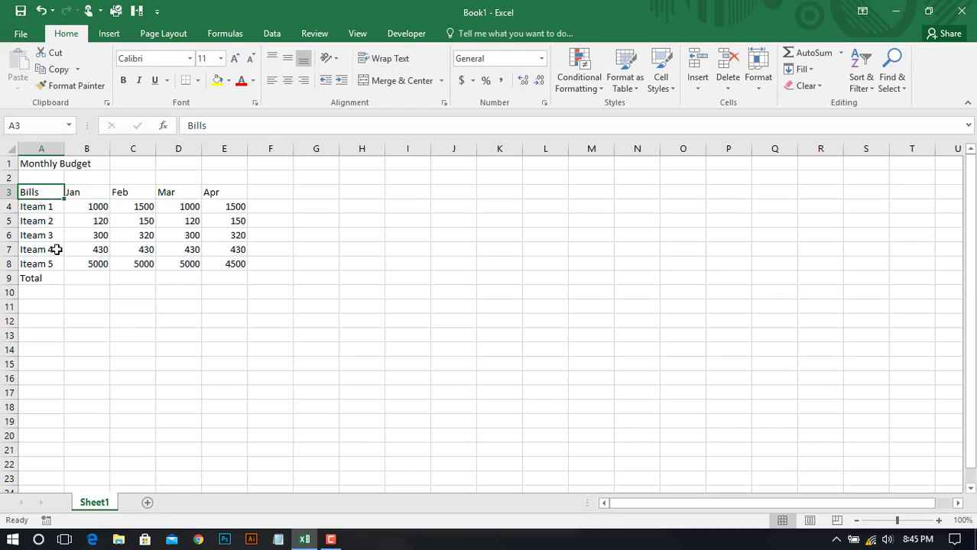
click(93, 205)
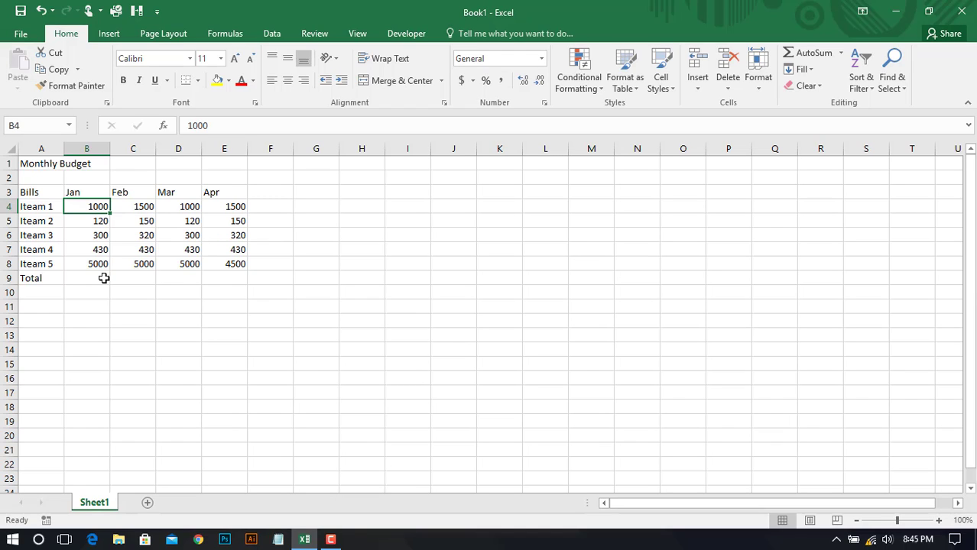
click(138, 309)
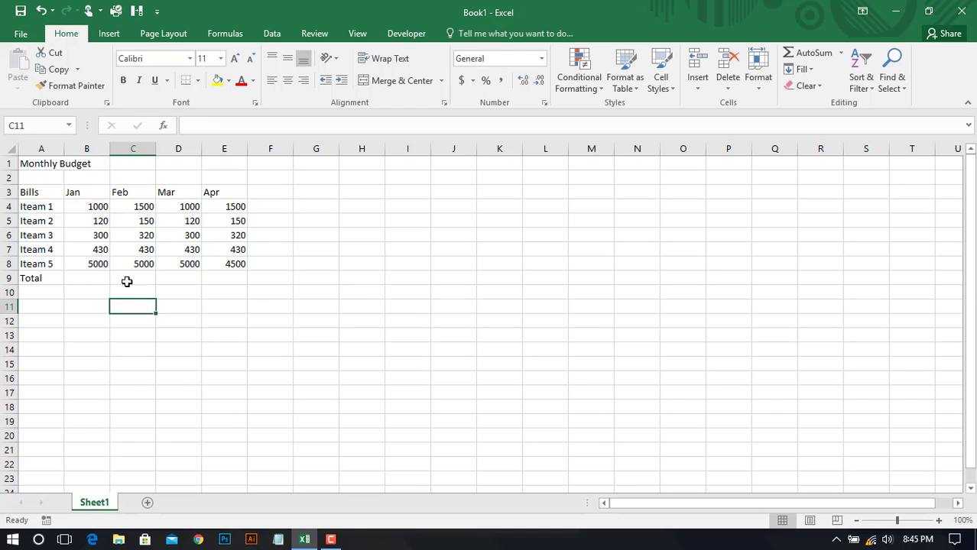
Change the Jan amount of the first item in cell B4 to 1000.40
click(97, 208)
click(232, 128)
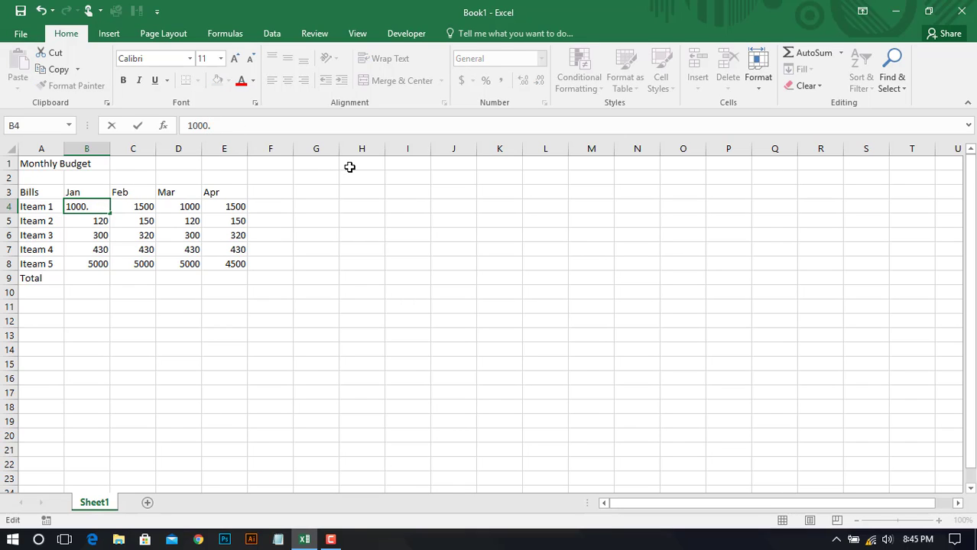
text(.40)
key(Return)
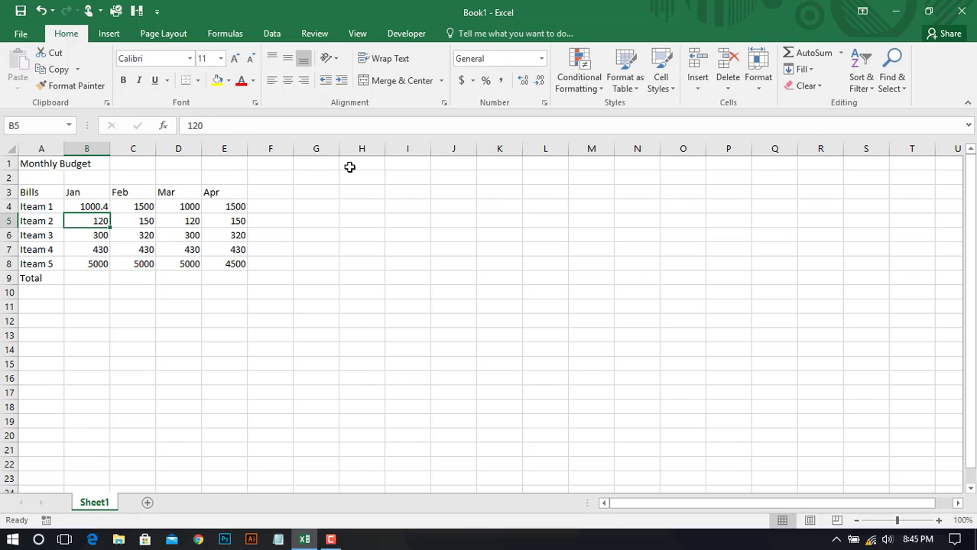
click(364, 289)
click(94, 207)
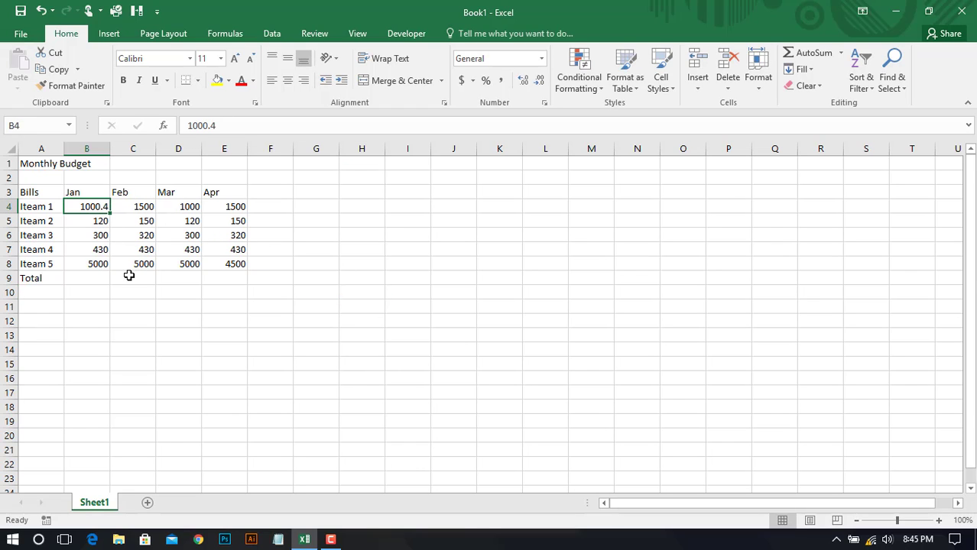
click(226, 128)
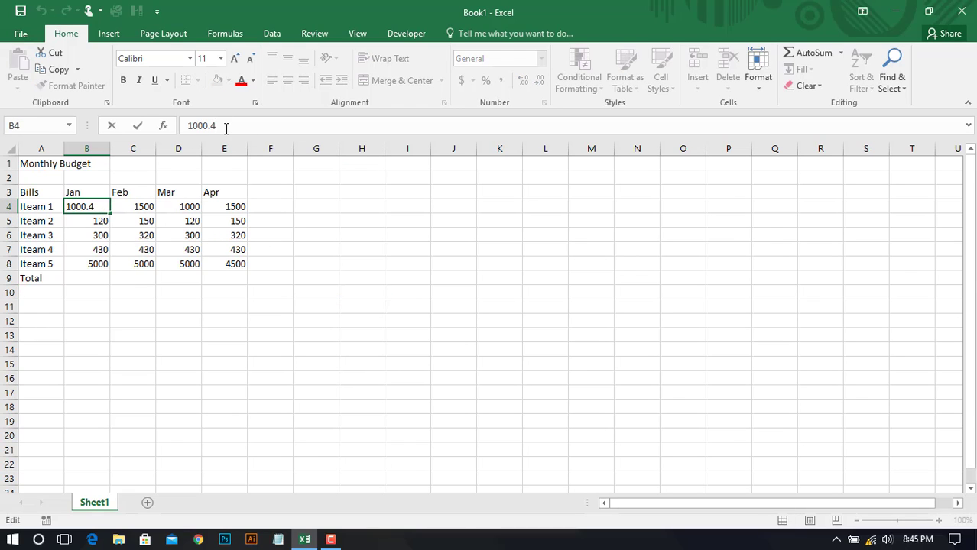
key(Return)
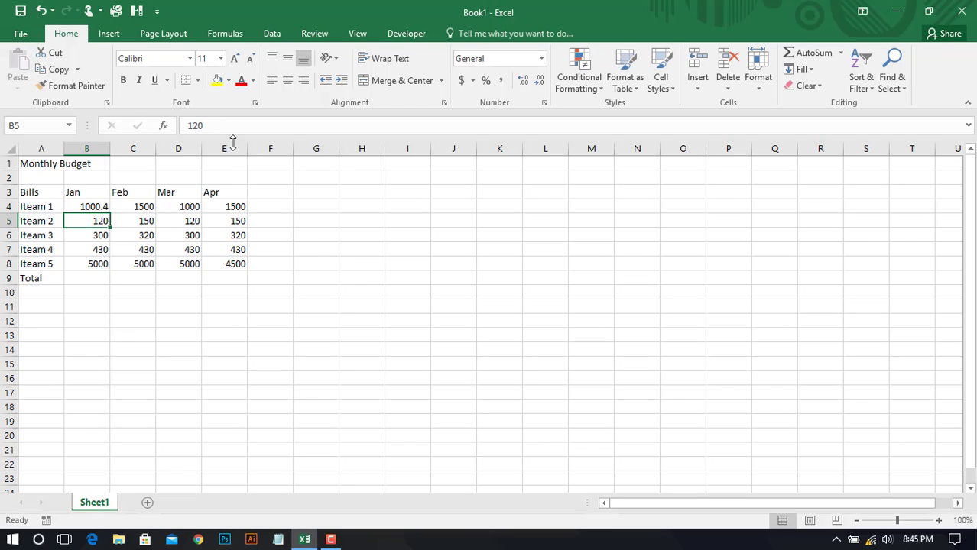
Increase the decimal places of the Jan amount in cell B4 to two
click(79, 206)
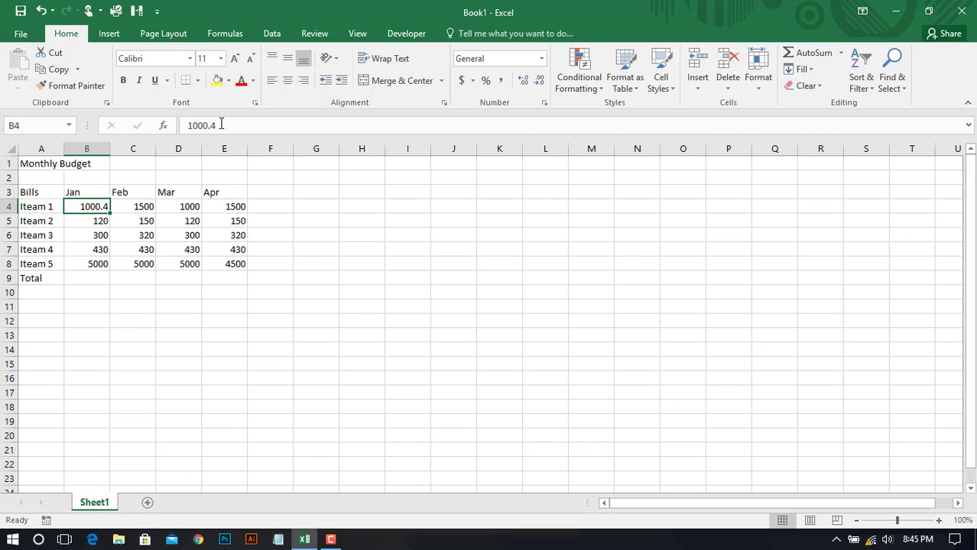
click(366, 260)
click(84, 206)
click(524, 85)
click(364, 235)
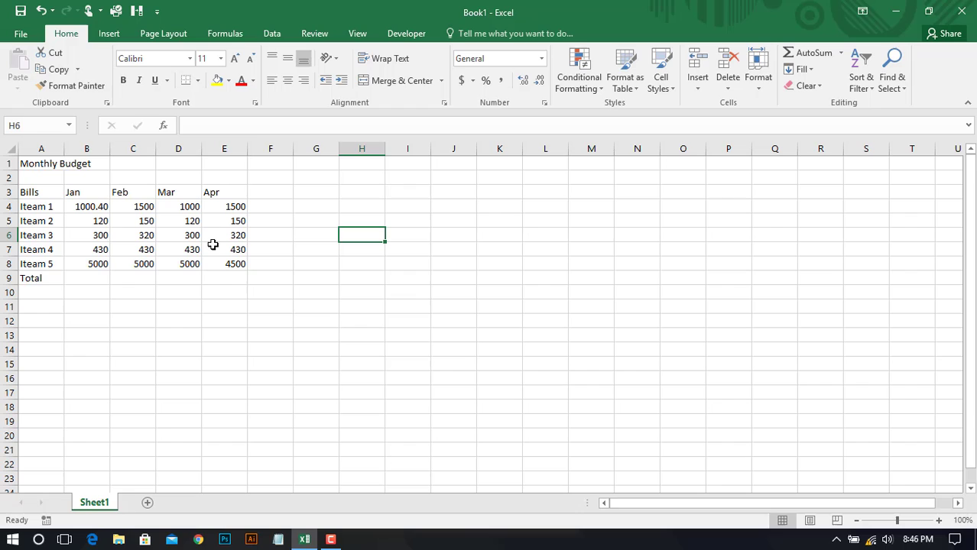
Compare the displayed and stored values of cell B4, and examine the Jan amounts below it in B5:B8
click(106, 206)
click(330, 230)
click(102, 205)
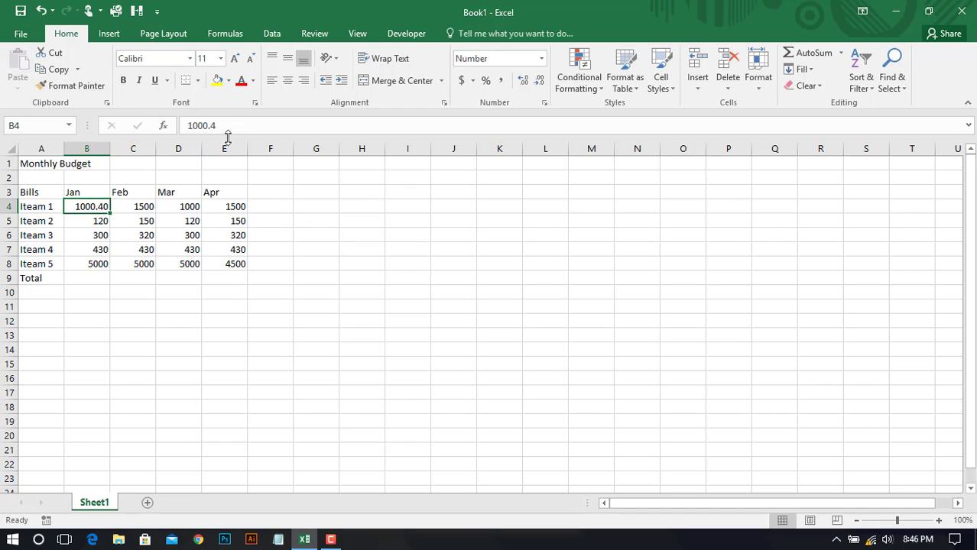
click(226, 126)
key(Return)
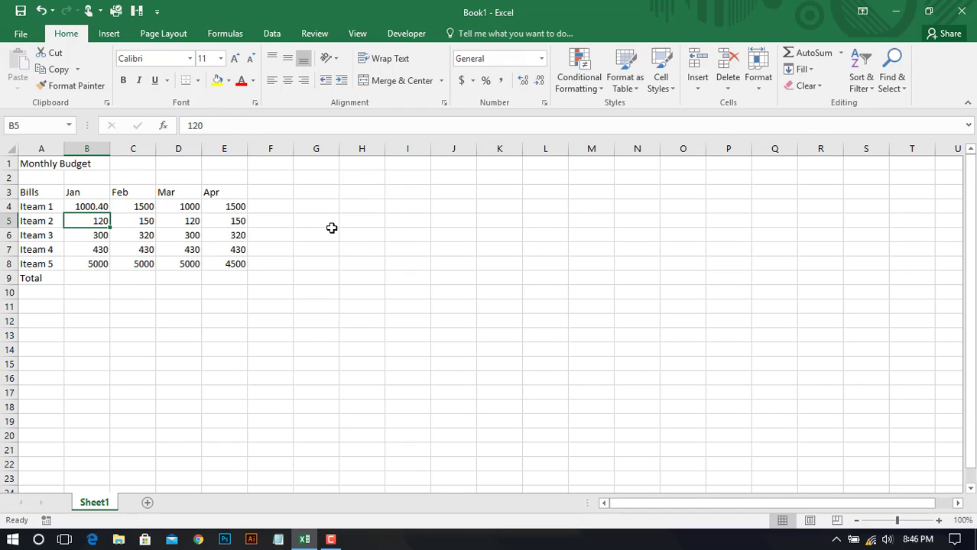
click(88, 206)
click(320, 278)
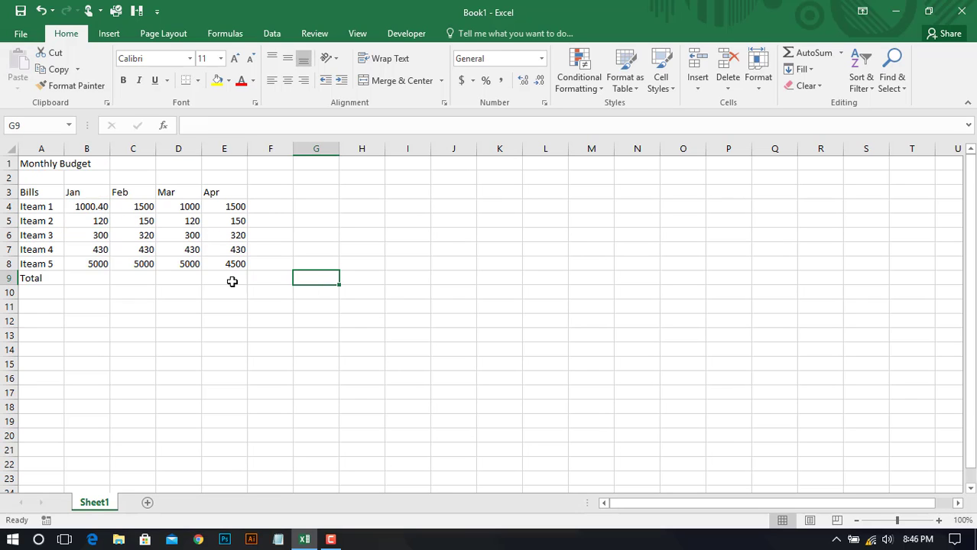
click(97, 221)
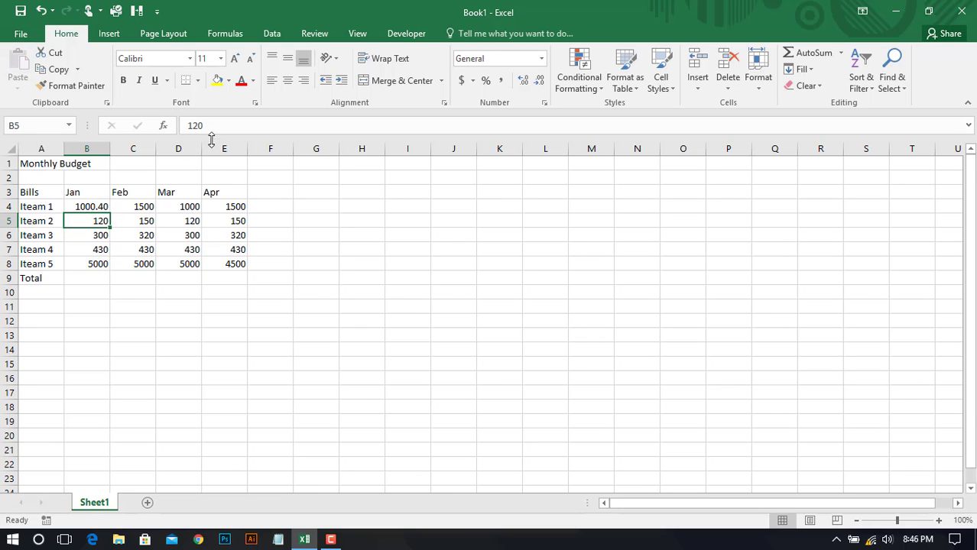
click(336, 265)
click(92, 221)
click(217, 308)
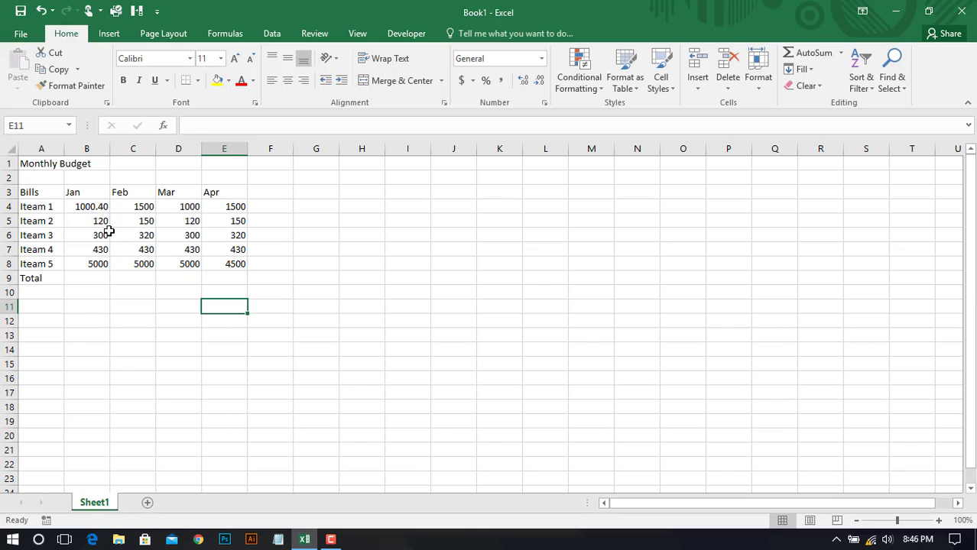
click(91, 207)
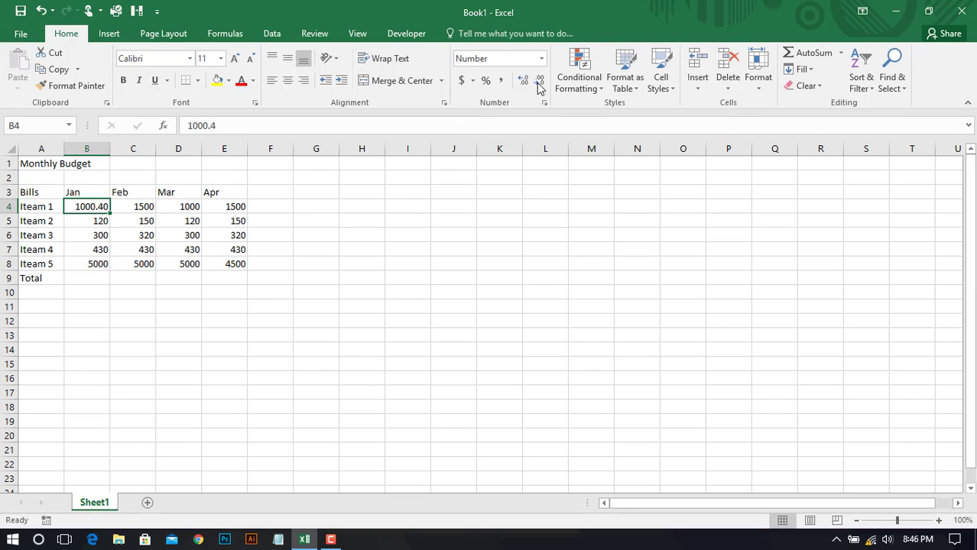
click(274, 245)
click(99, 212)
drag(86, 222, 87, 264)
click(230, 307)
Copy the two-decimal number format from cell B4 to the Jan amounts in B5:B7 with Format Painter
click(89, 206)
click(68, 86)
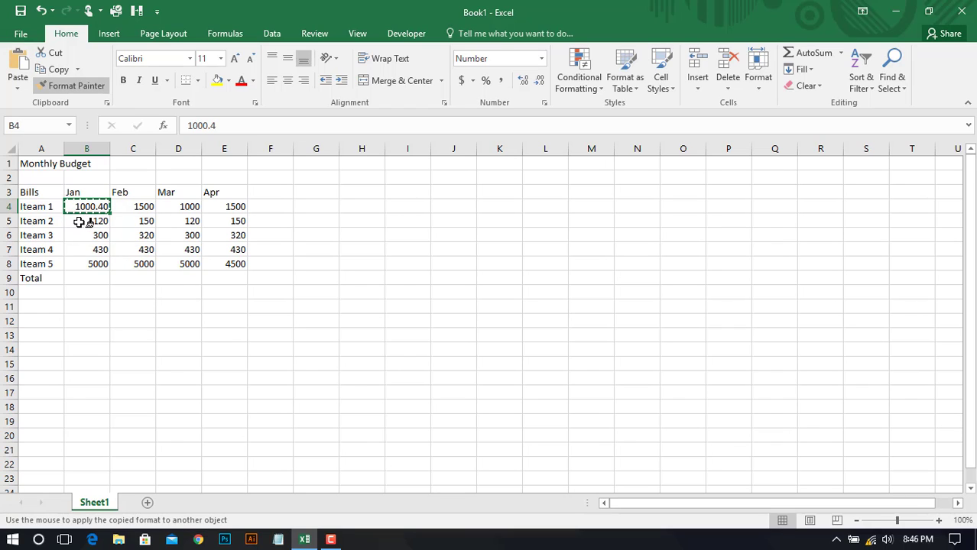
drag(80, 222, 81, 253)
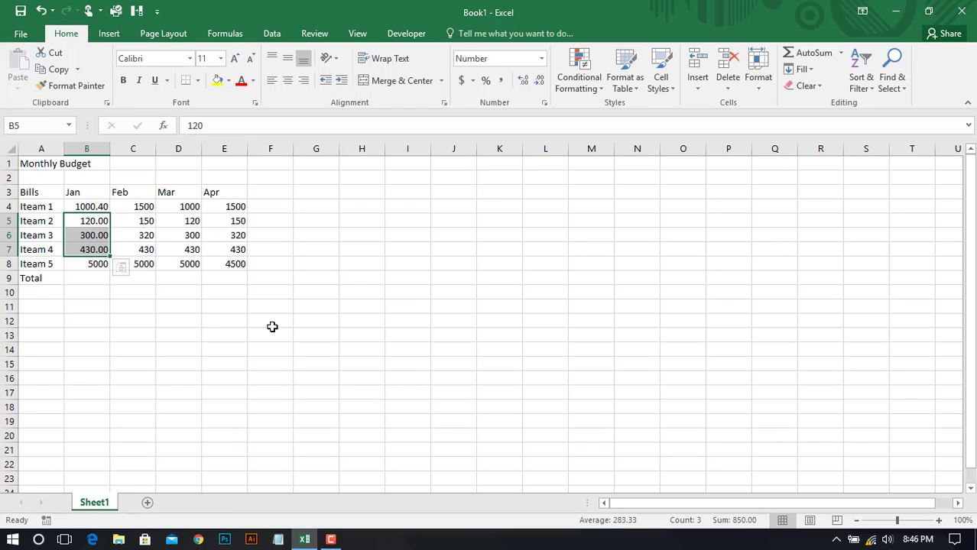
click(272, 327)
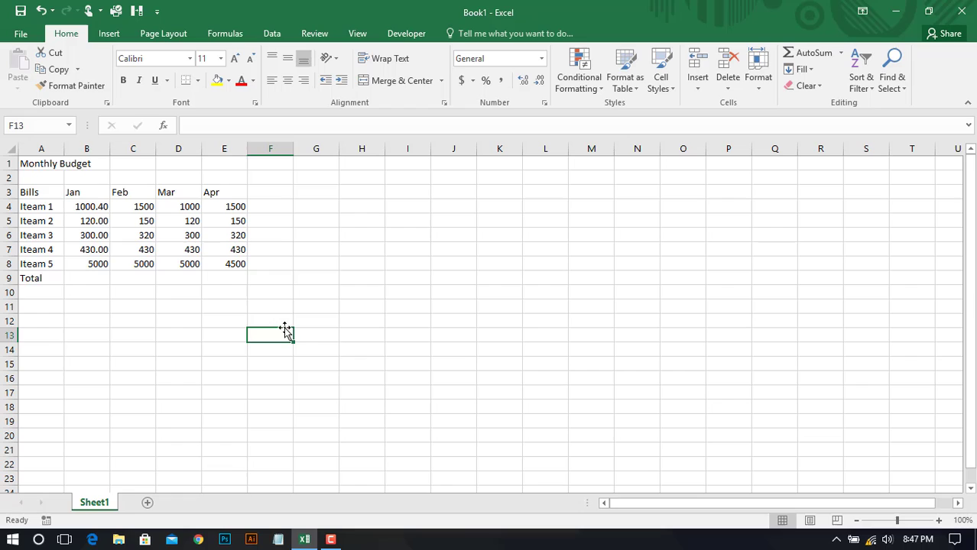
Check the number formats of the Jan amounts, comparing cell B4 with the cells below it
click(88, 221)
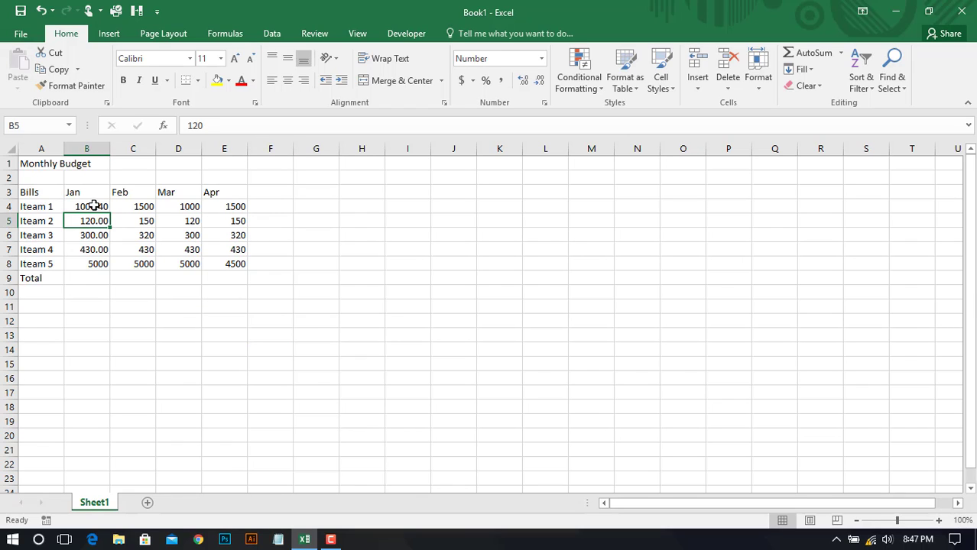
click(92, 207)
click(79, 221)
click(88, 208)
click(188, 317)
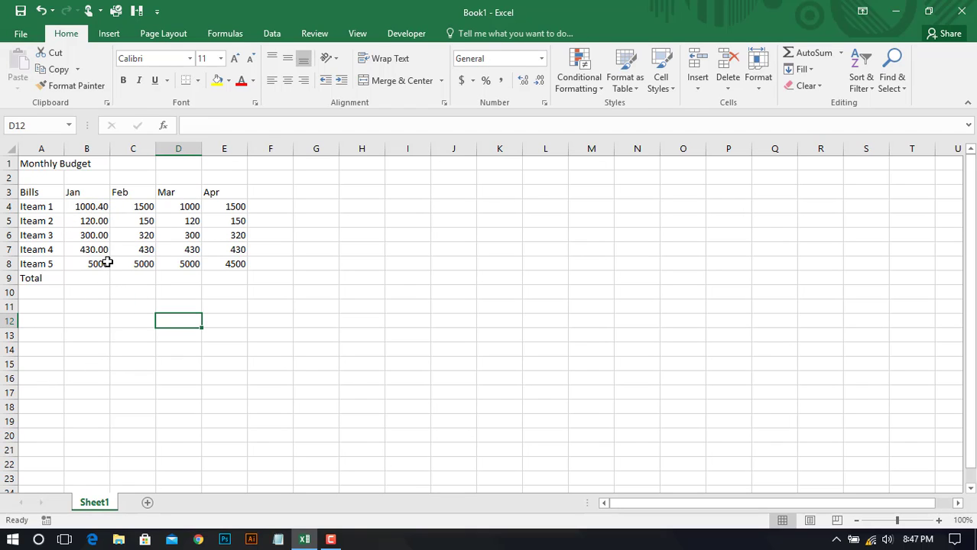
click(77, 207)
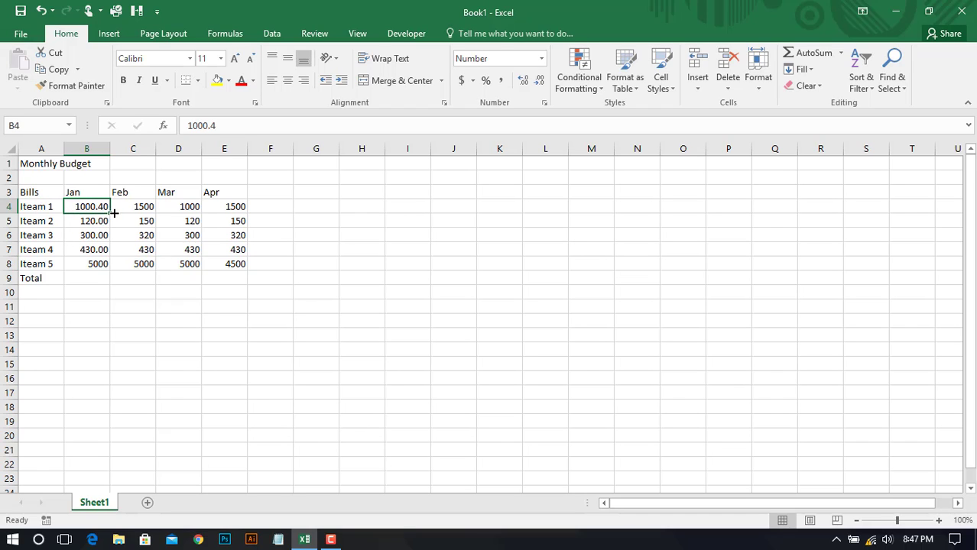
click(136, 247)
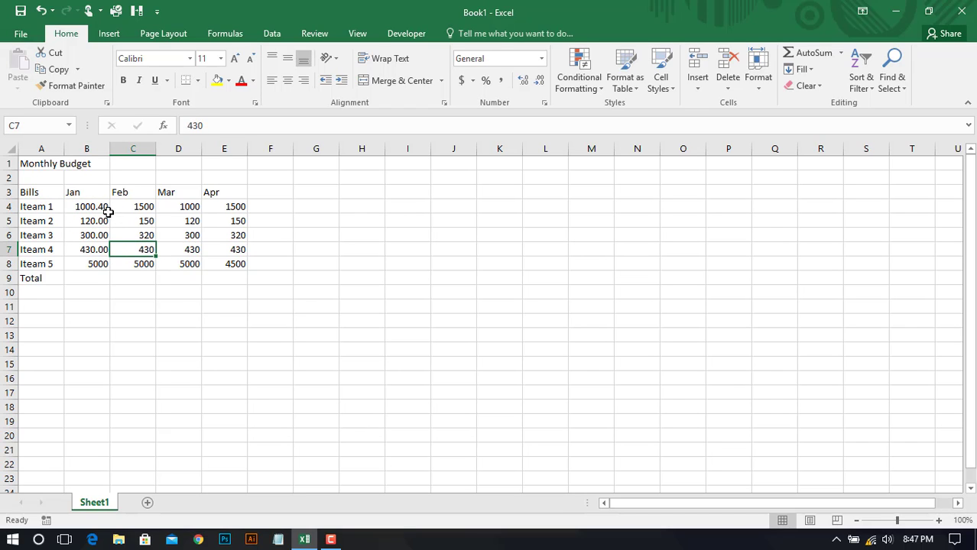
click(98, 250)
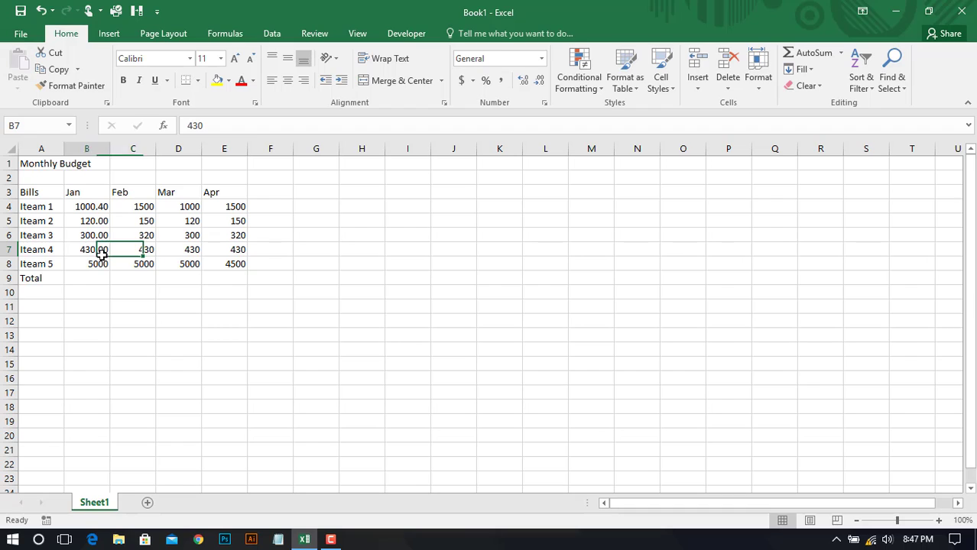
click(96, 209)
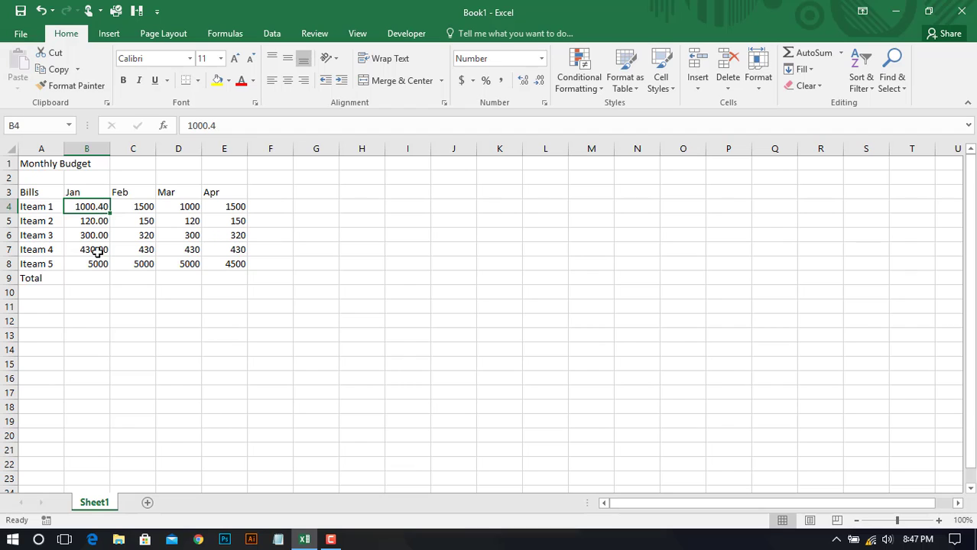
click(203, 303)
click(195, 337)
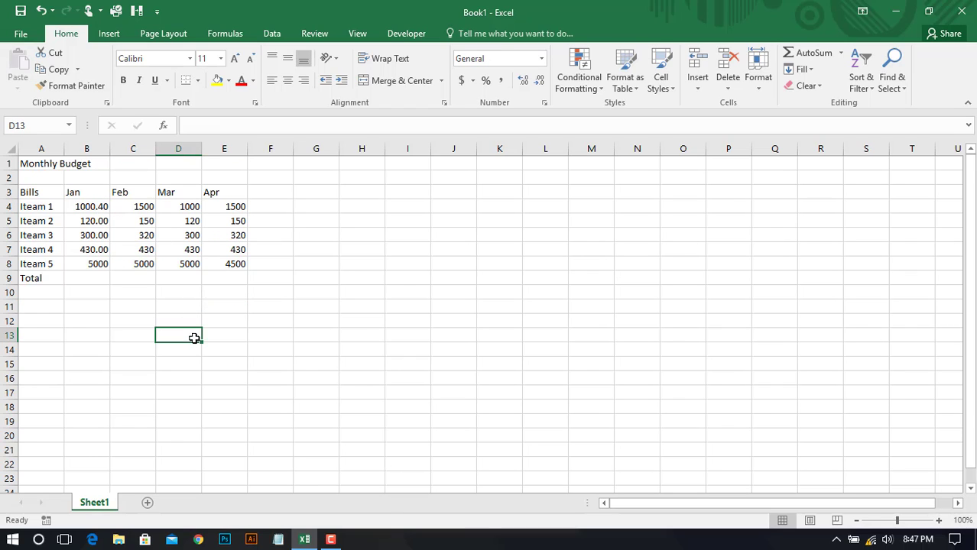
Left-align the Jan amounts in cells B4:B8
drag(81, 207, 94, 264)
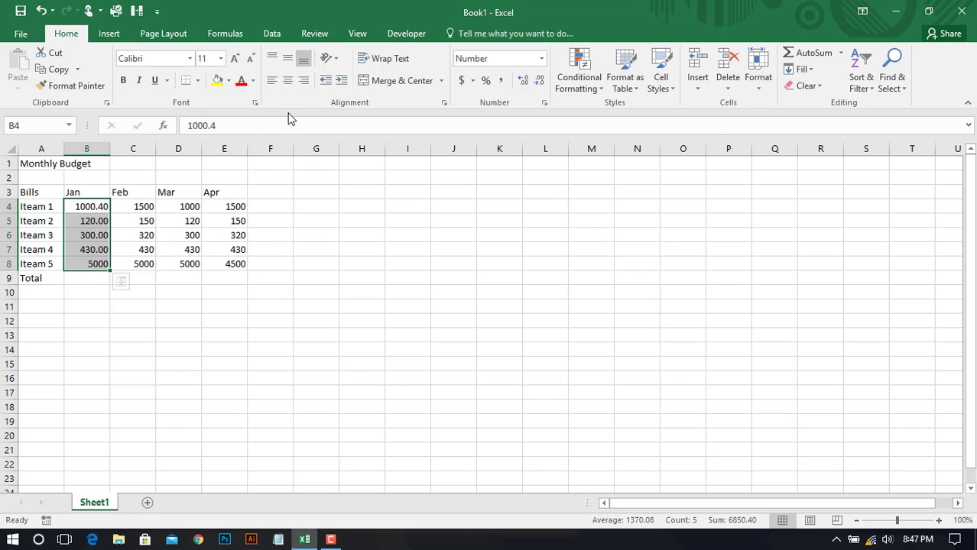
click(272, 82)
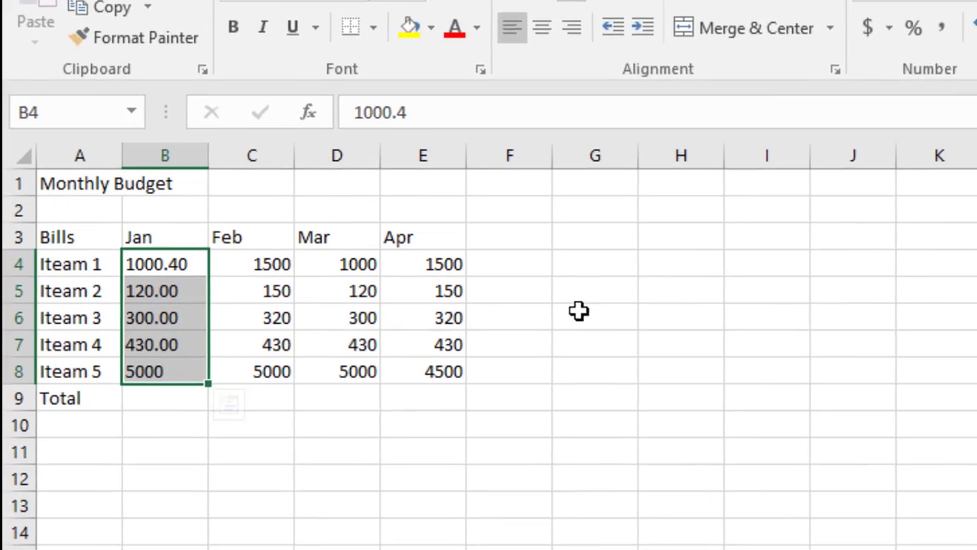
click(308, 233)
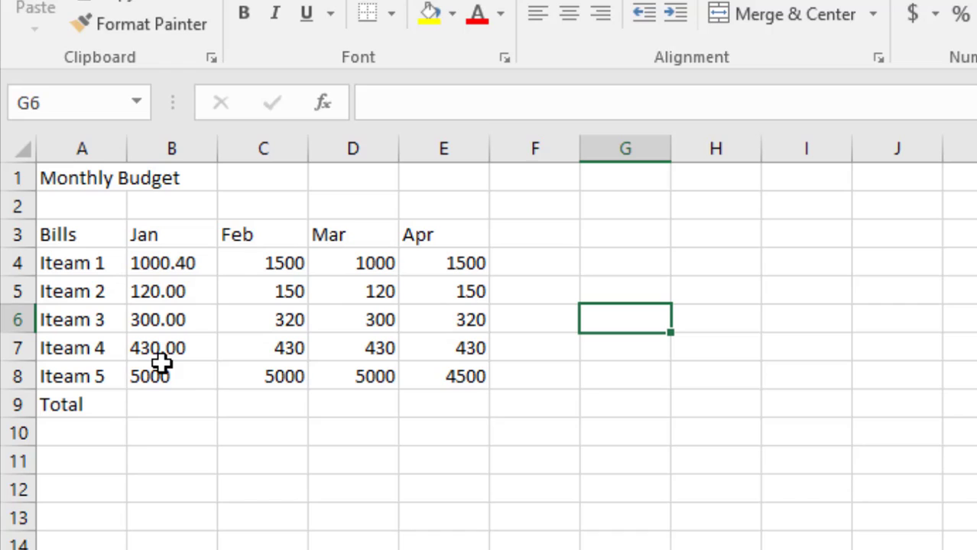
Right-align the Jan amounts in cells B4:B8
click(177, 426)
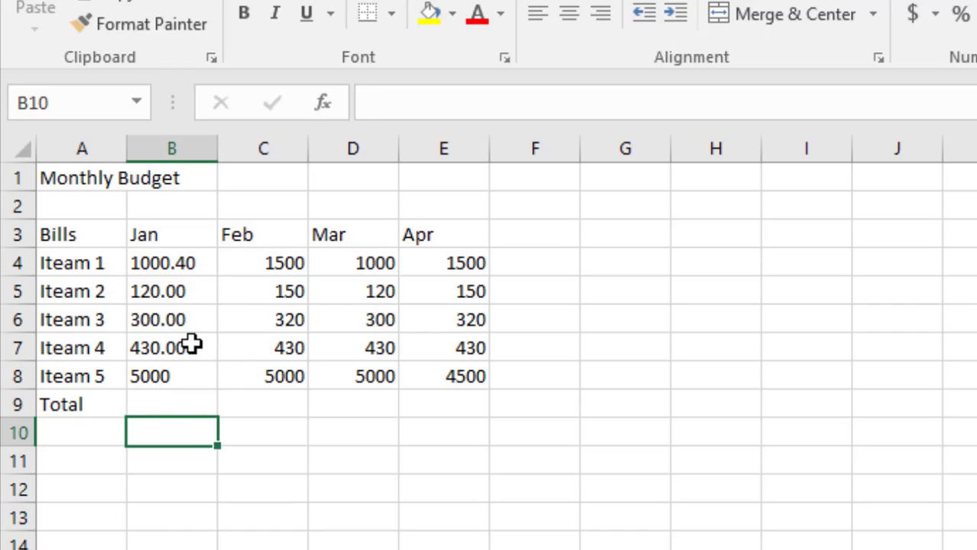
drag(187, 264, 197, 357)
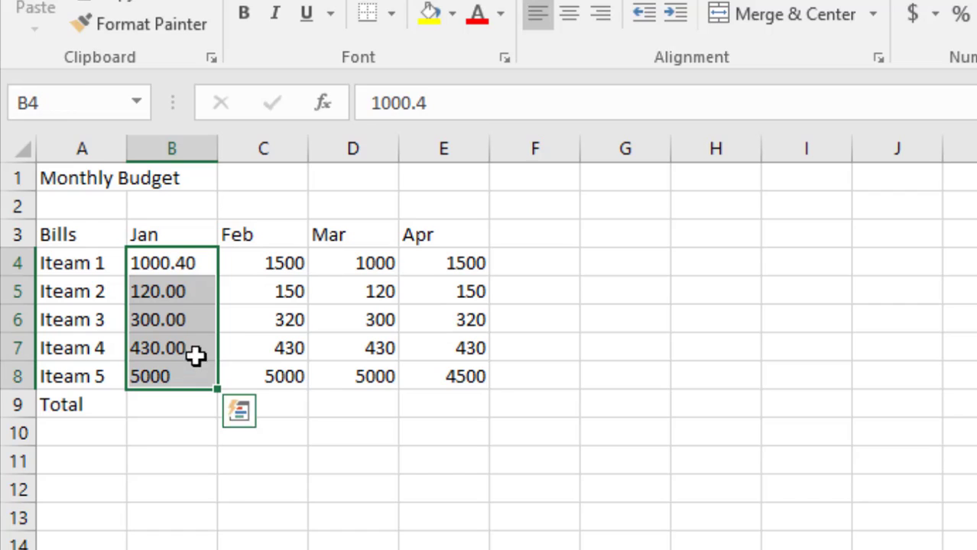
click(600, 17)
click(595, 299)
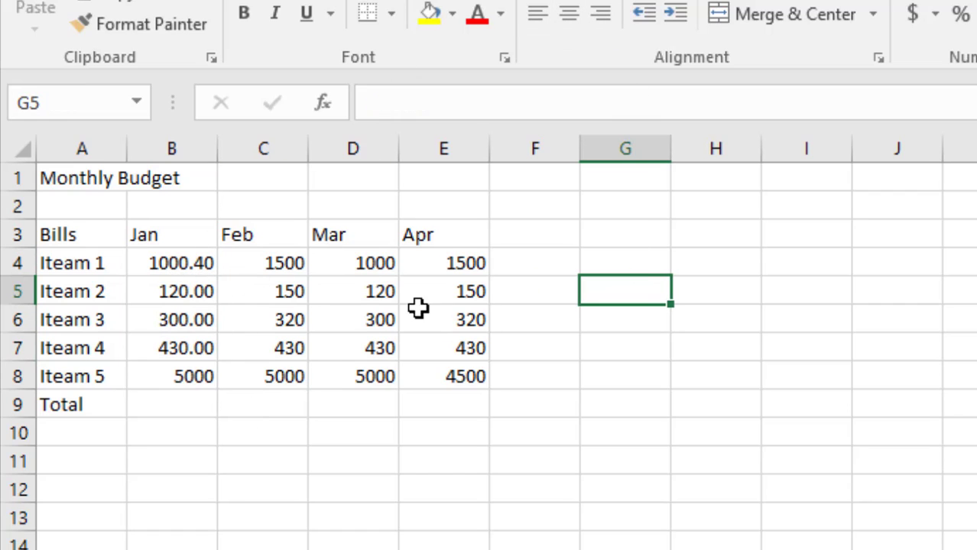
click(282, 461)
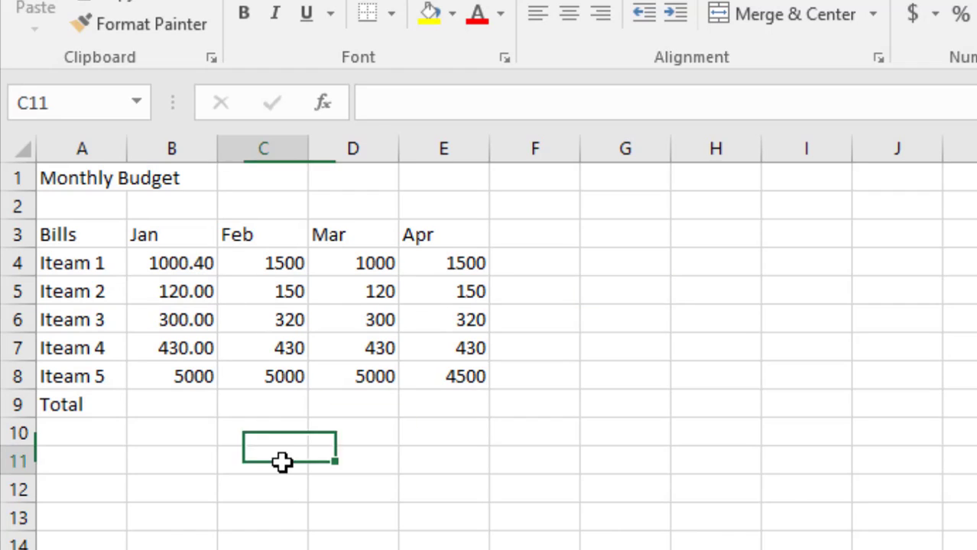
Change the Jan amount for Iteam 1 in cell B4 to 1000000000.4
click(153, 262)
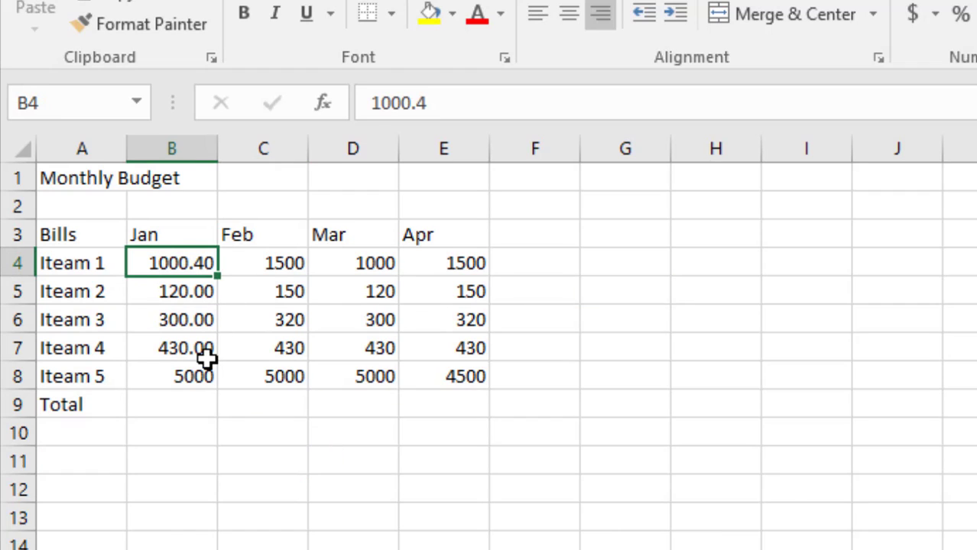
double_click(167, 262)
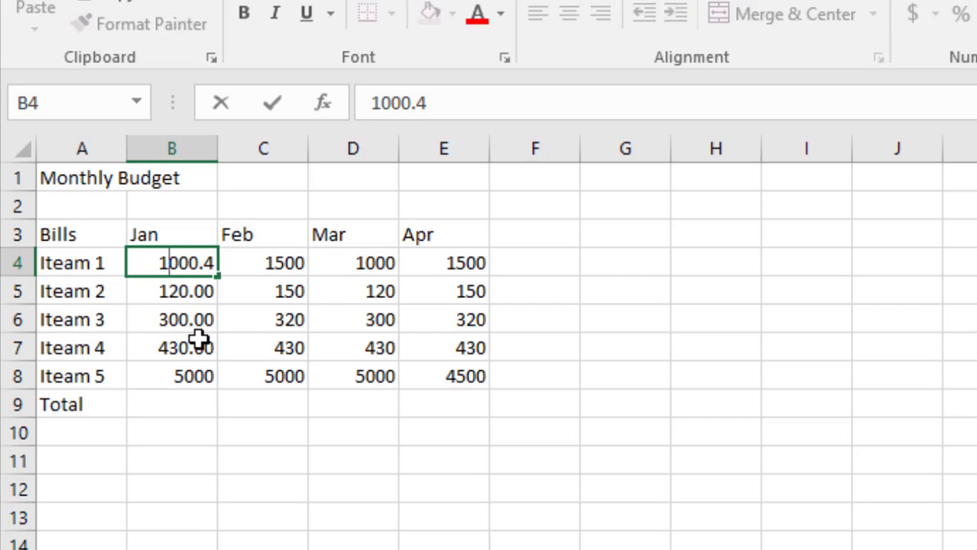
text(000000)
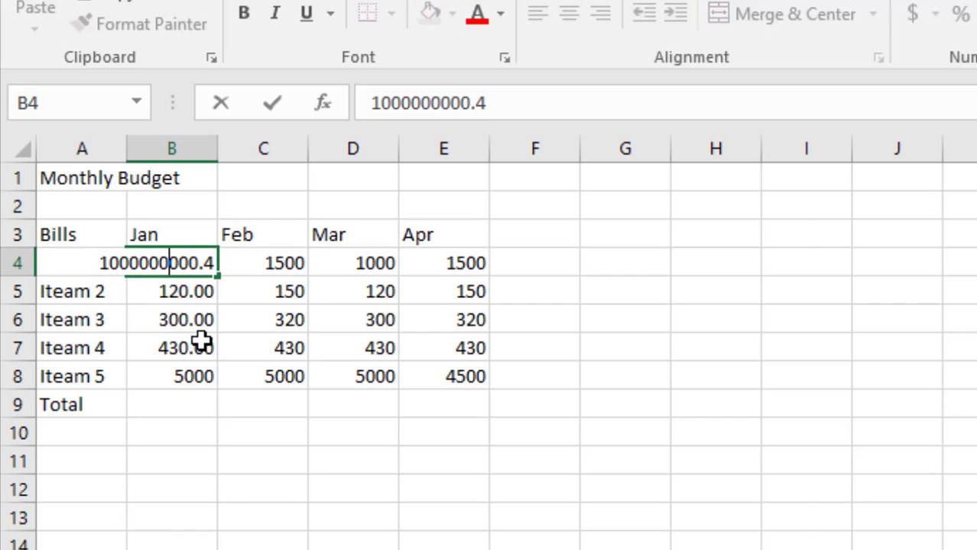
key(Return)
click(381, 485)
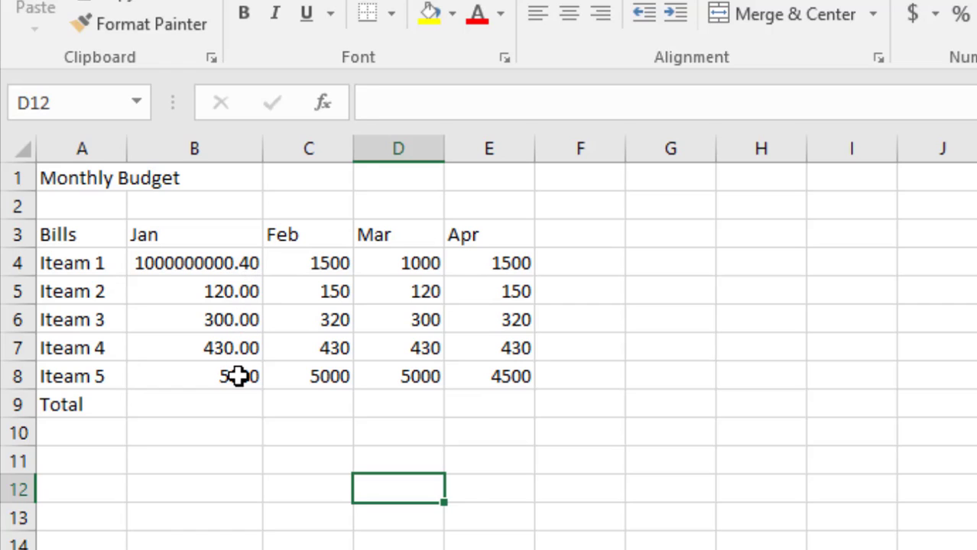
Remove the extra zeros from cell B4 so the Jan amount for Iteam 1 is 1000.4
double_click(187, 263)
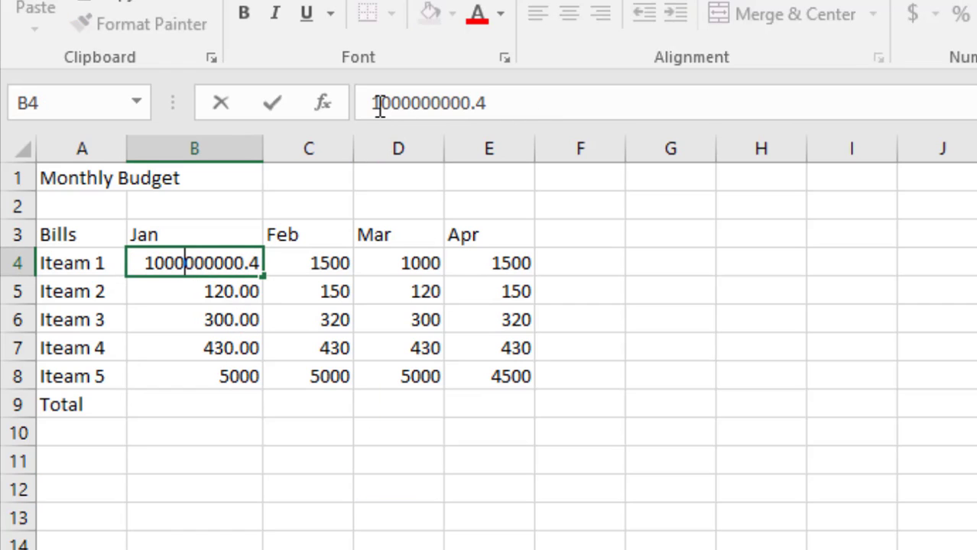
drag(391, 104, 452, 104)
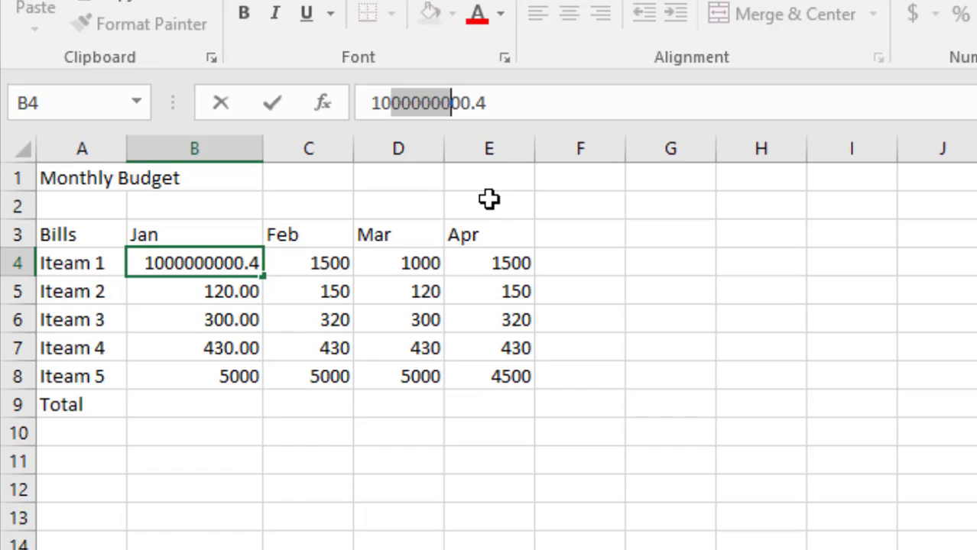
key(Delete)
key(ctrl+Return)
click(168, 489)
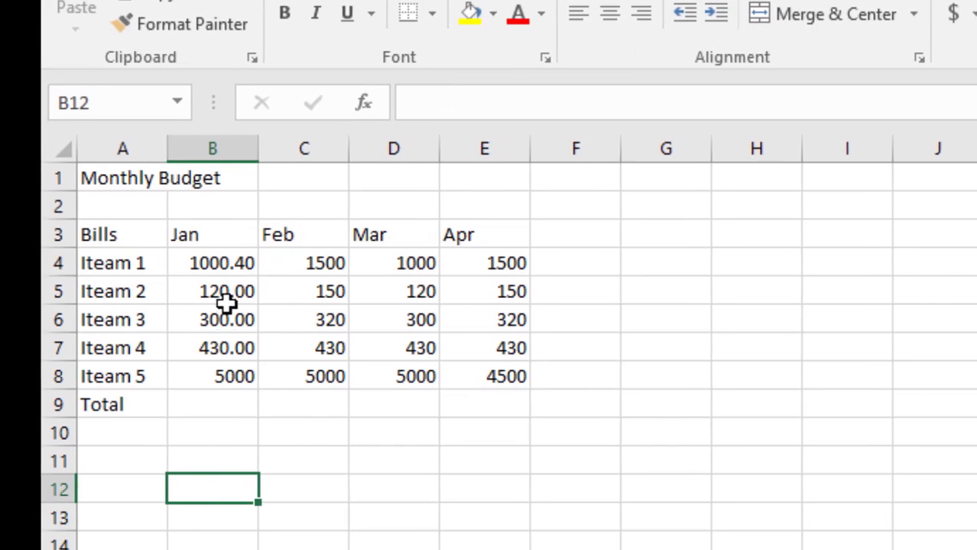
click(184, 264)
click(162, 232)
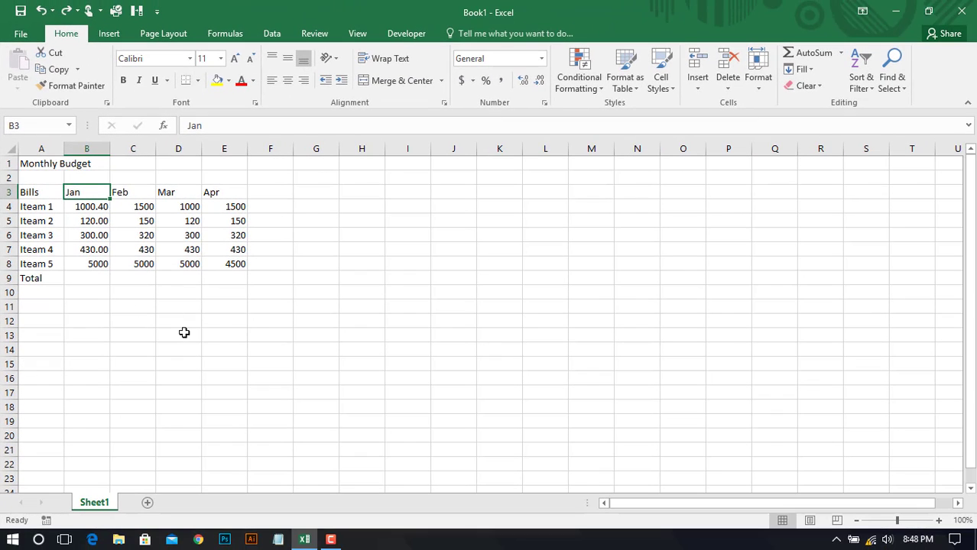
click(352, 518)
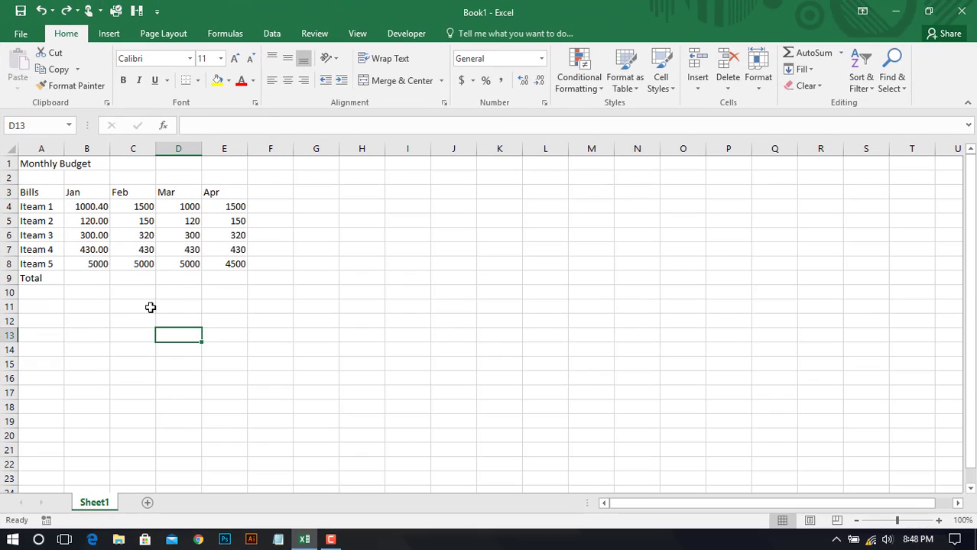
click(97, 317)
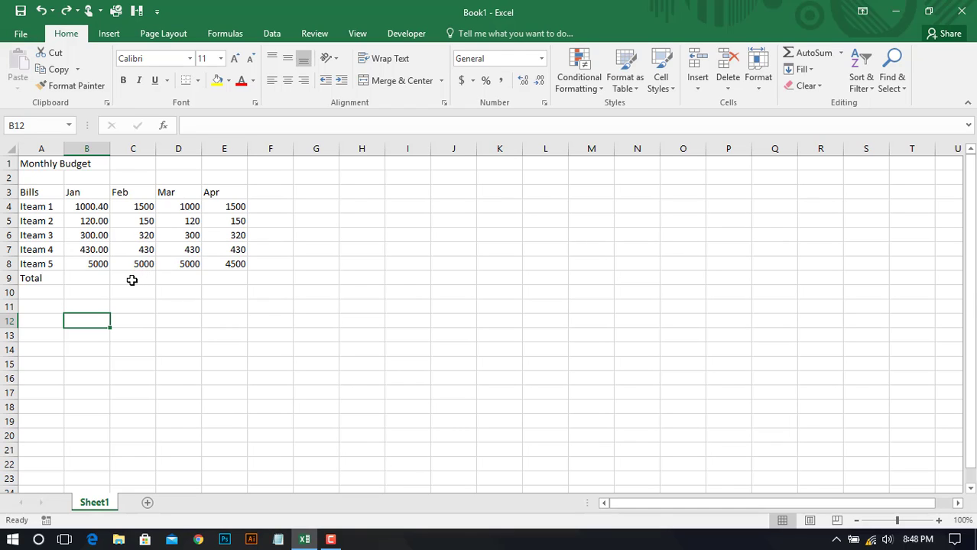
click(120, 307)
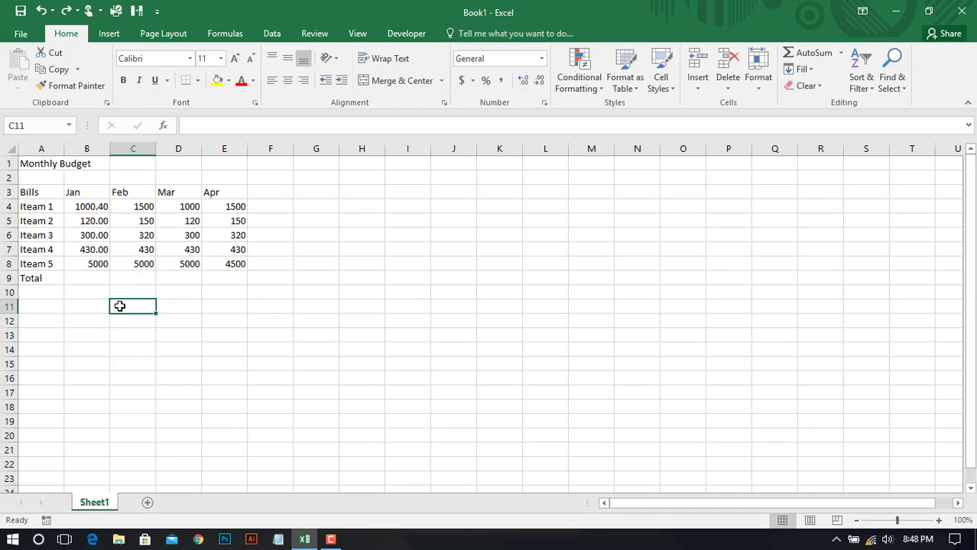
click(256, 319)
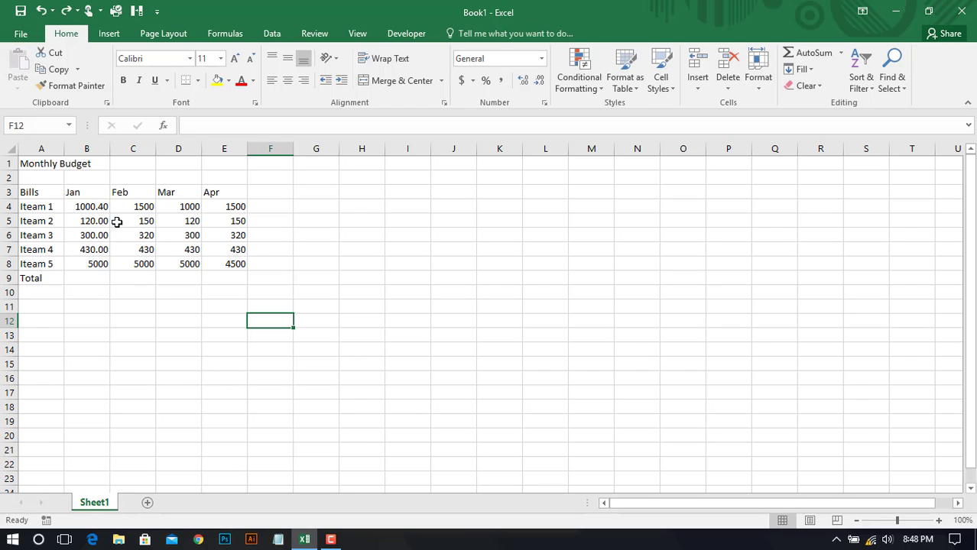
click(128, 306)
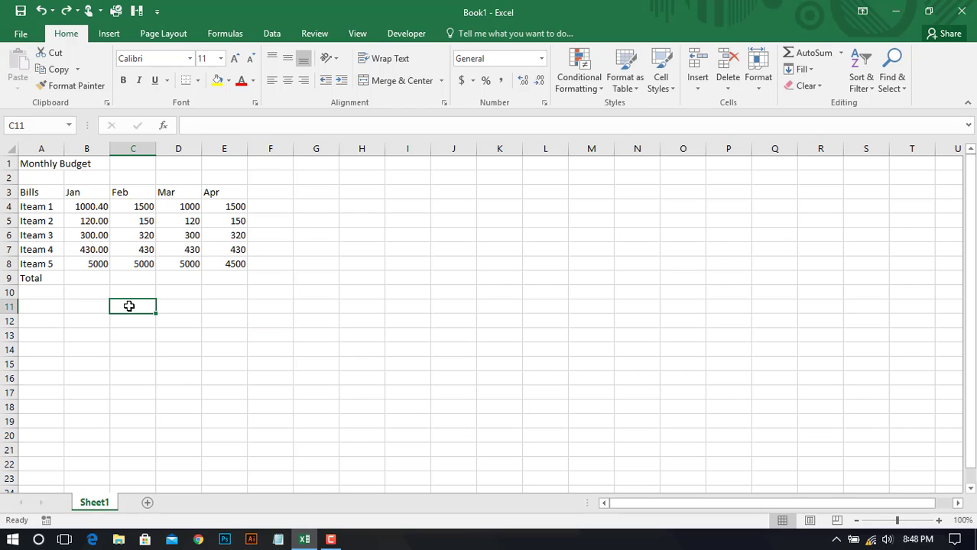
Copy the General number format from cell B8 to the Jan amounts in B4:B7 with Format Painter
click(84, 263)
click(77, 87)
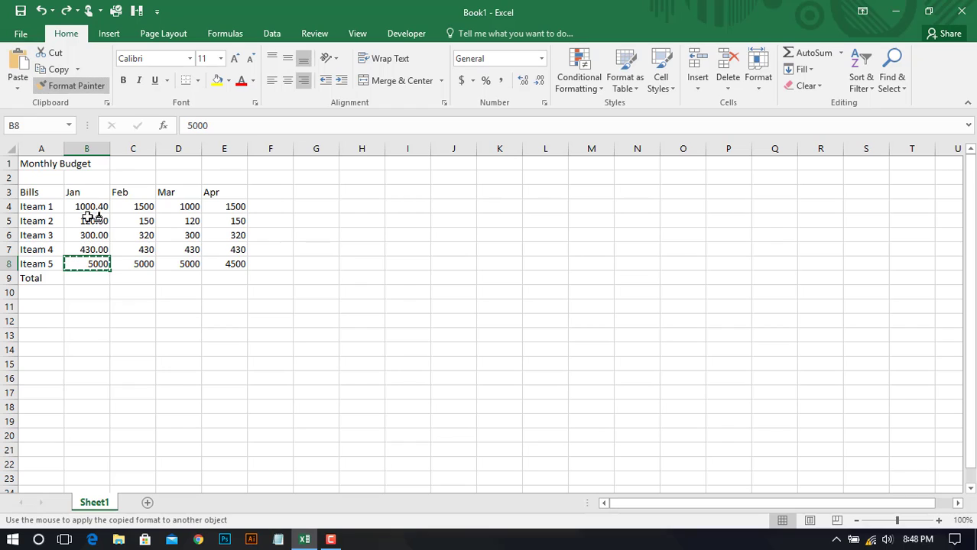
drag(87, 207, 96, 254)
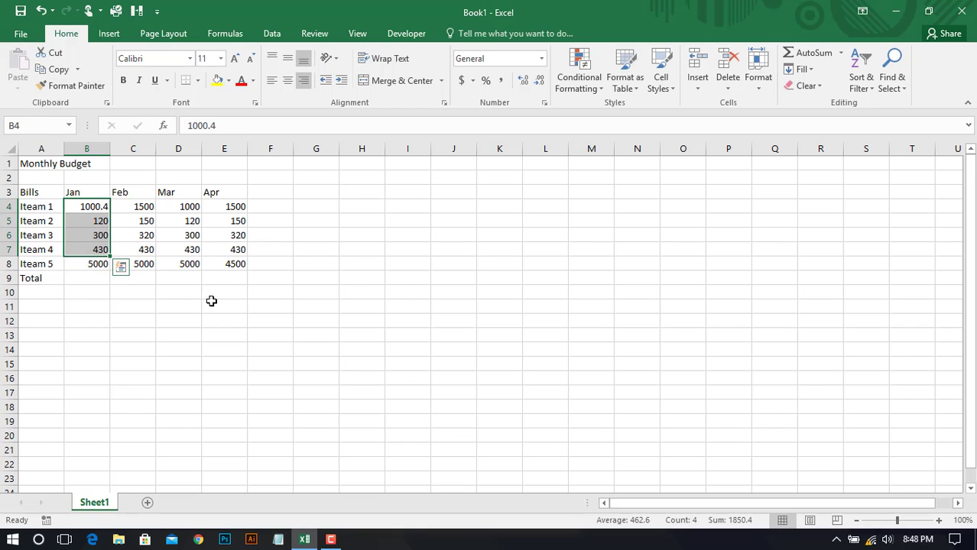
click(126, 289)
Remove the decimal part from cell B4 so the Jan amount for Iteam 1 is 1000
click(96, 206)
click(233, 125)
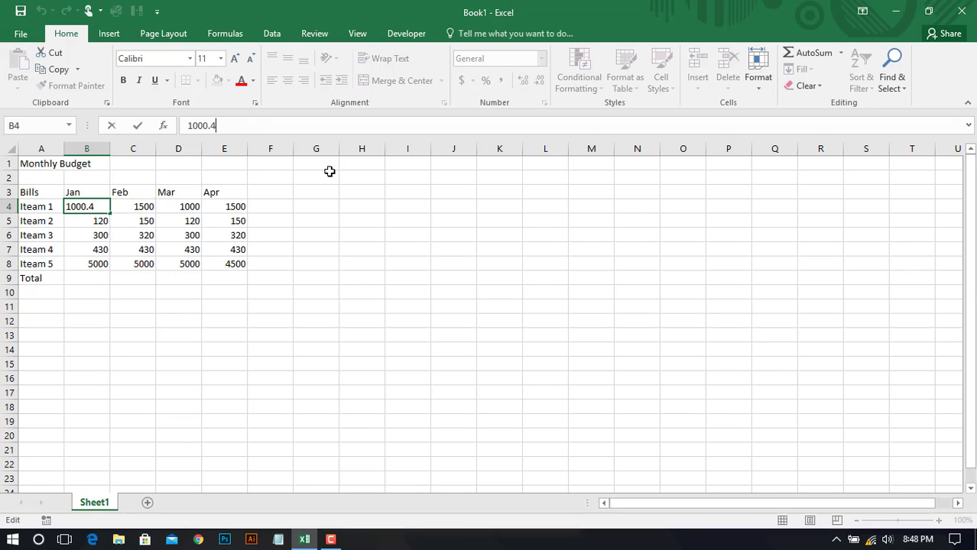
click(79, 192)
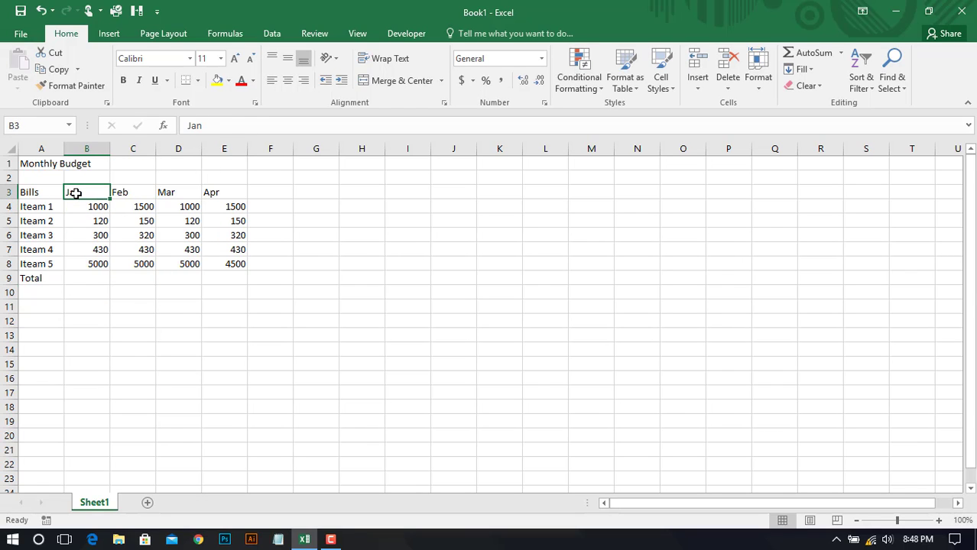
click(209, 321)
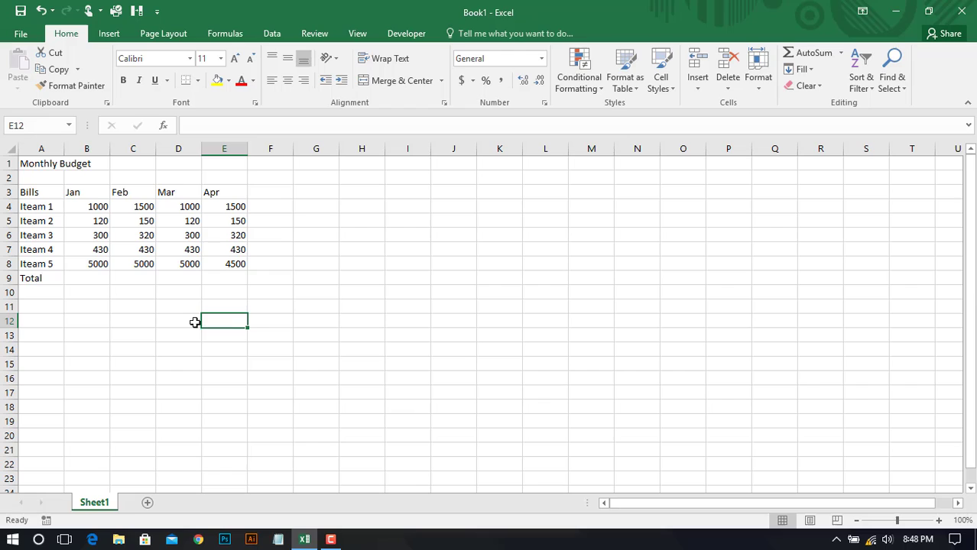
Change the Jan column heading in cell B3 to Jan-20
click(89, 193)
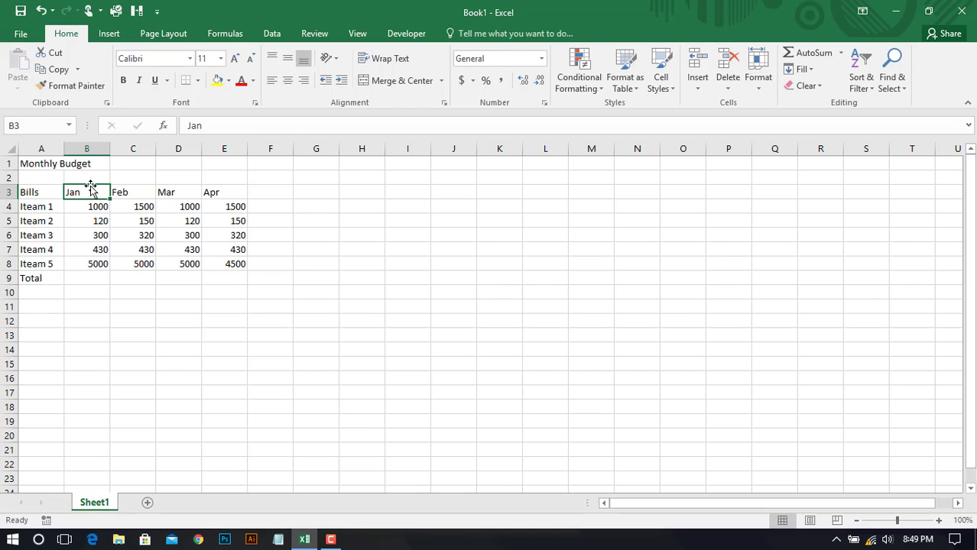
double_click(100, 193)
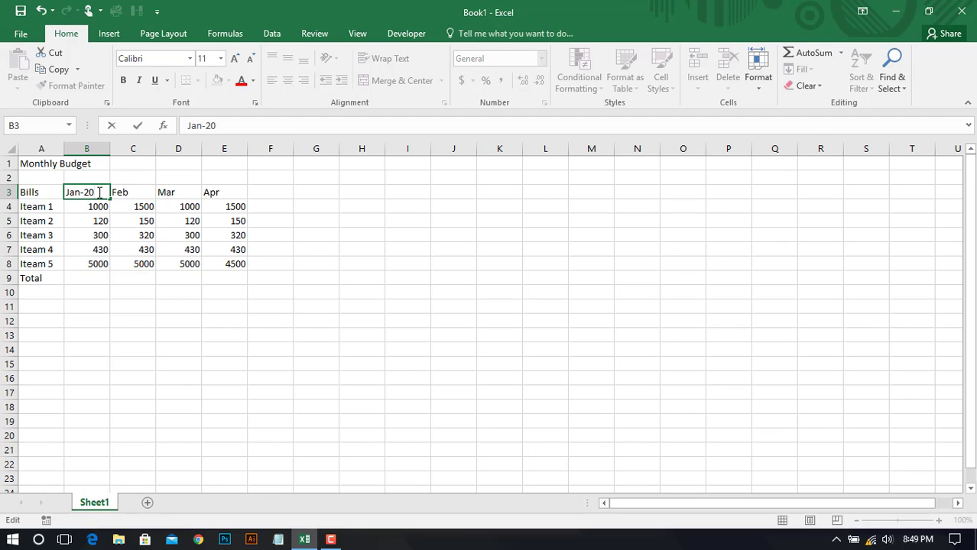
key(Return)
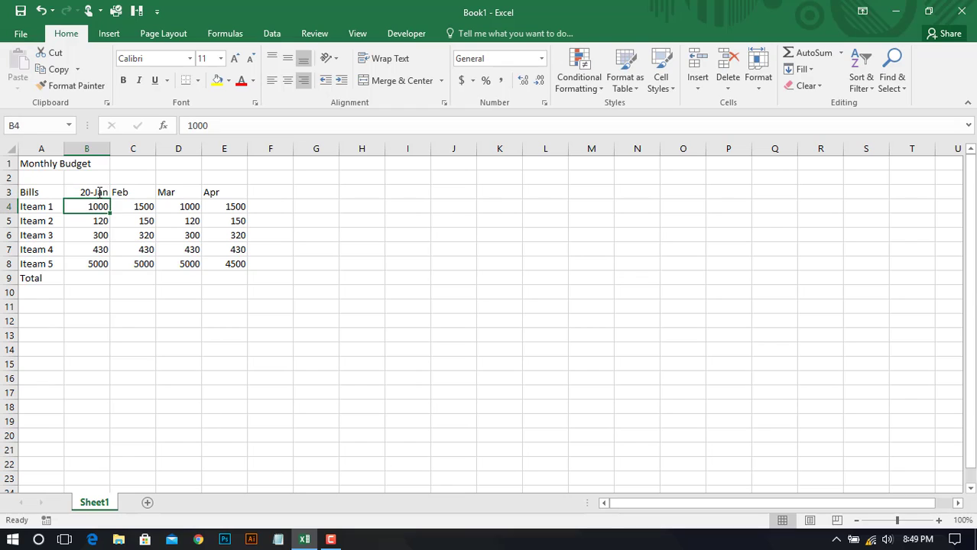
click(169, 308)
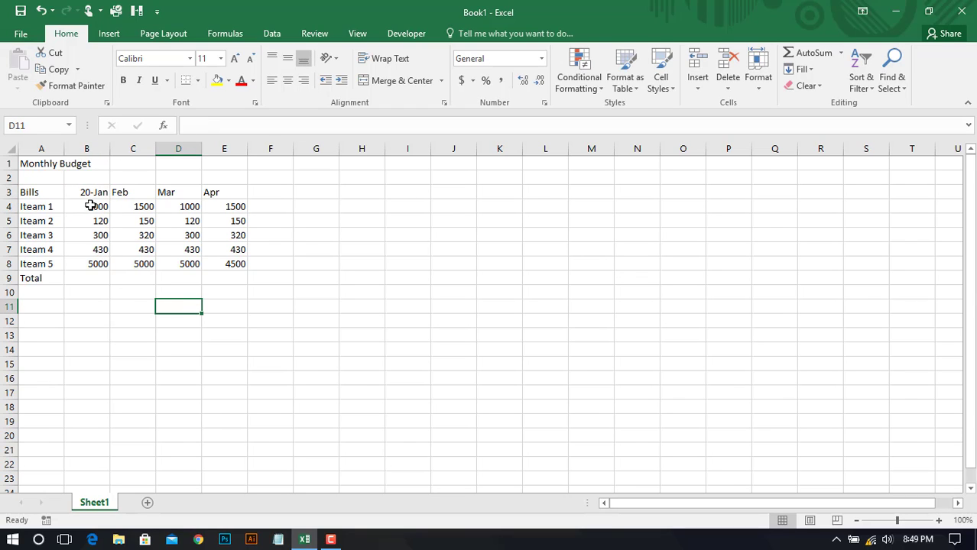
Compare the displayed heading in cell B3 with its stored date value and number format
click(89, 231)
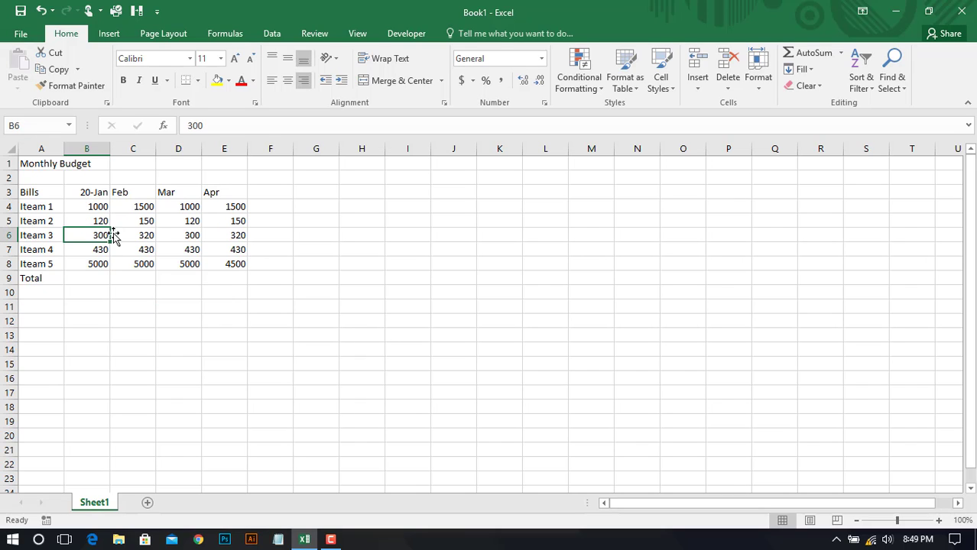
click(363, 264)
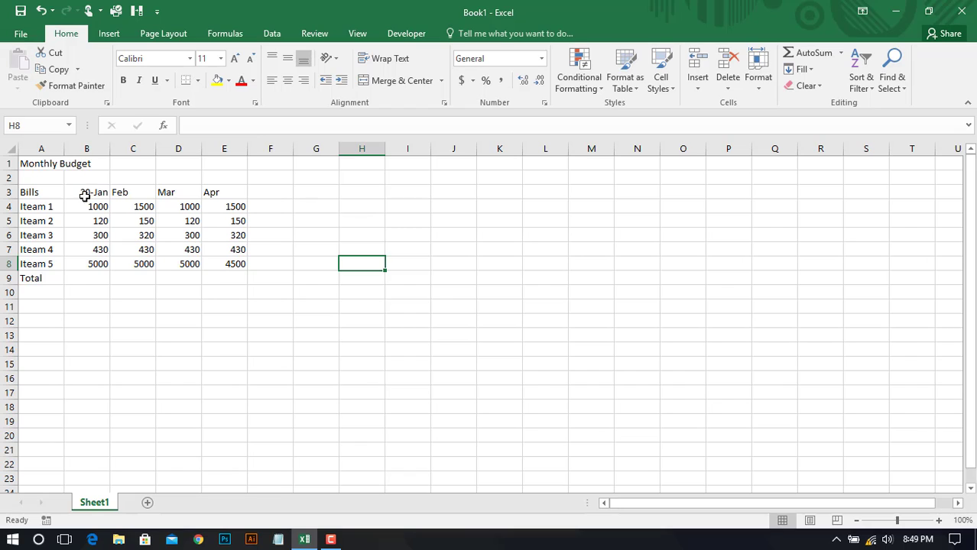
click(86, 193)
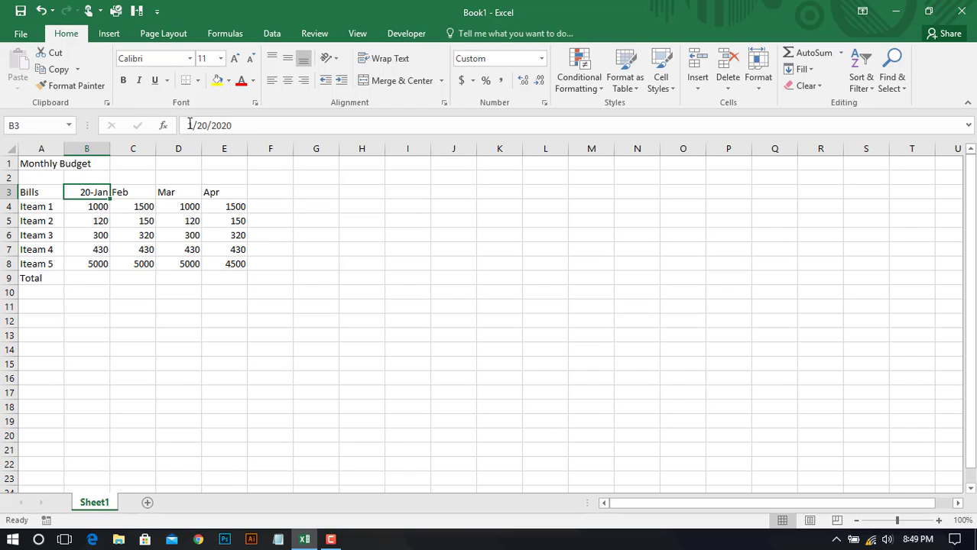
click(238, 126)
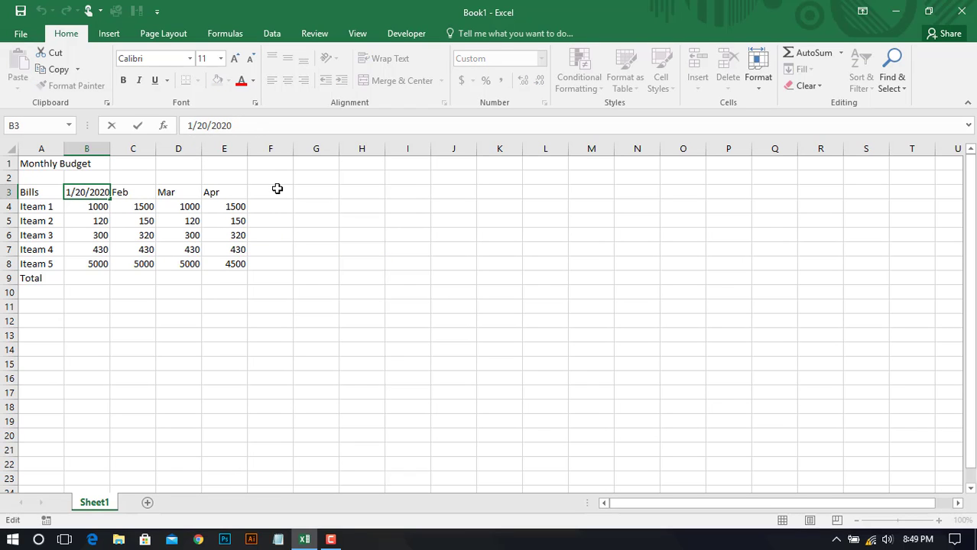
key(Return)
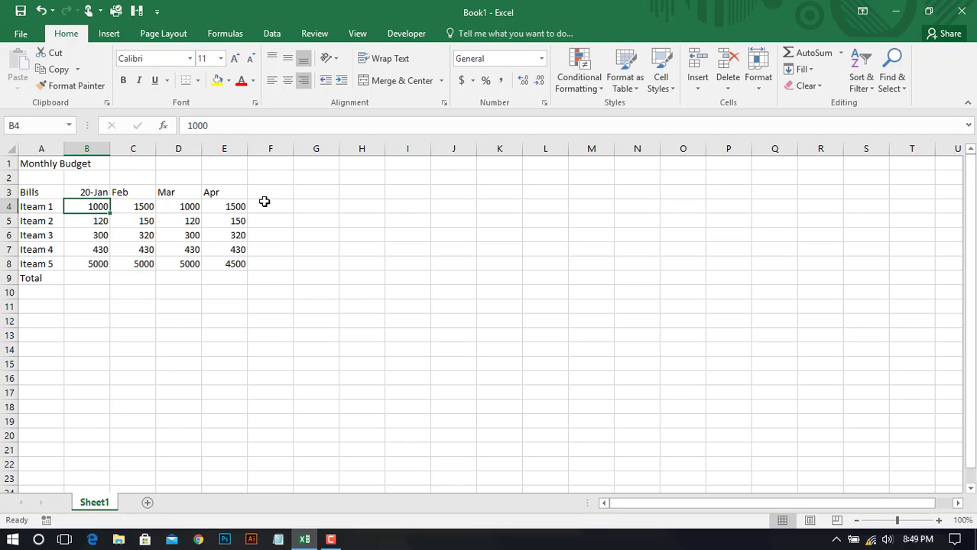
click(80, 191)
click(327, 290)
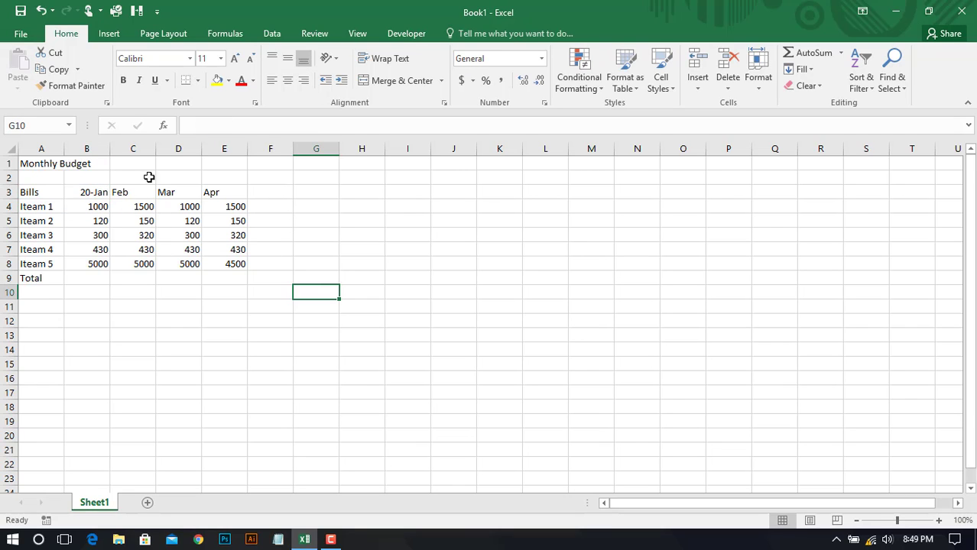
click(105, 192)
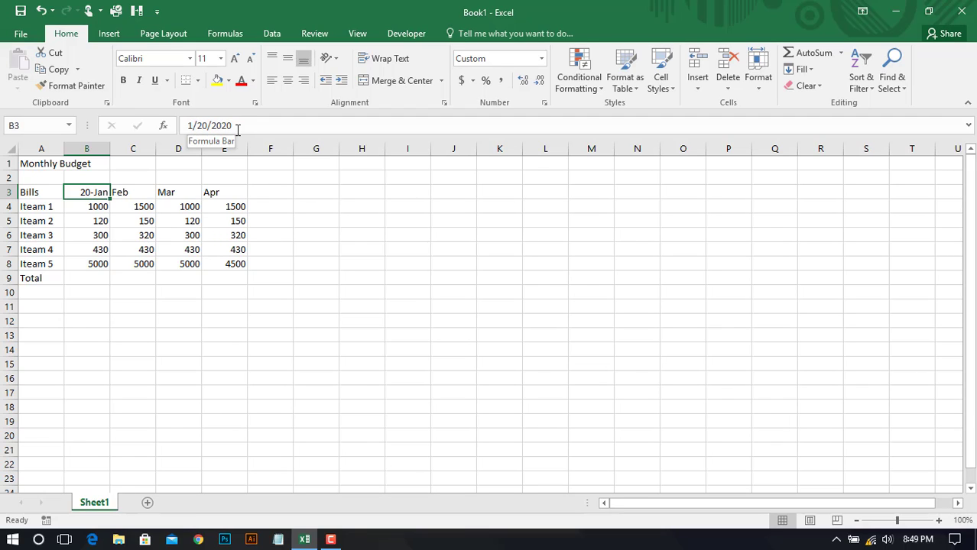
key(Return)
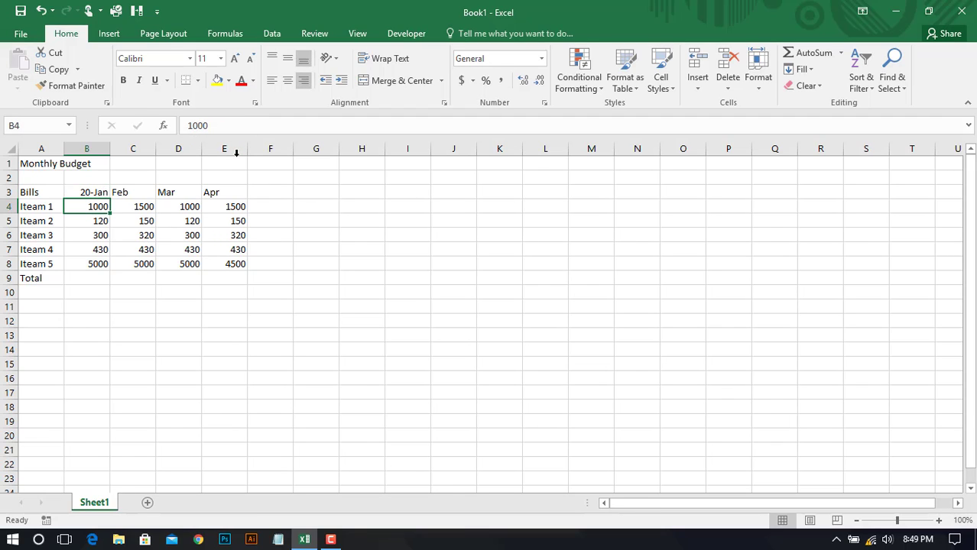
click(305, 235)
click(93, 189)
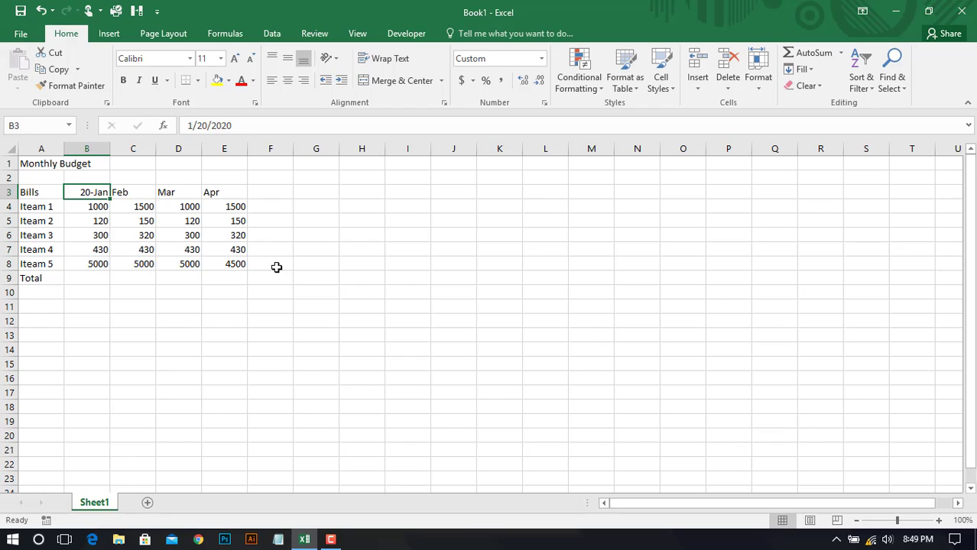
click(306, 319)
click(100, 194)
click(213, 320)
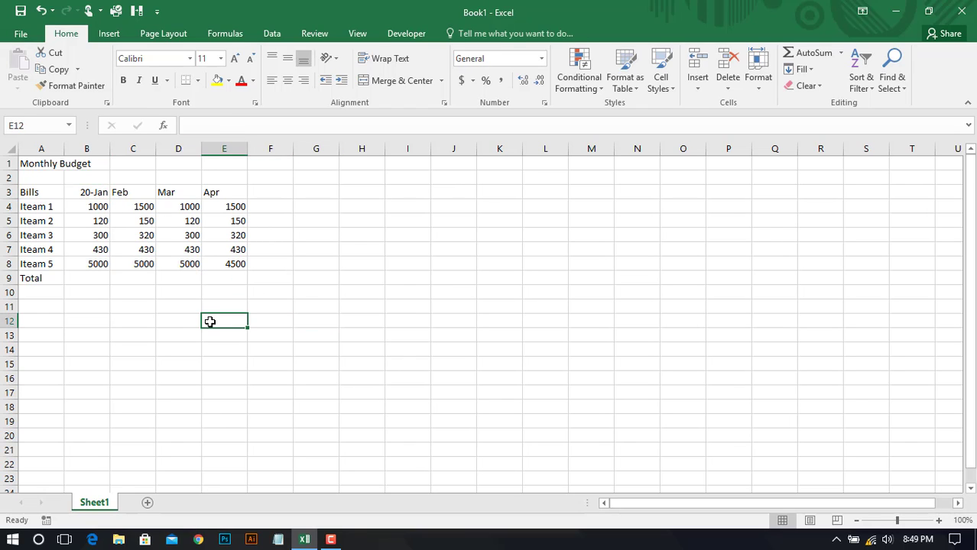
Enter ABC in cell D11 and fill it across row 11 through cell J11
click(186, 304)
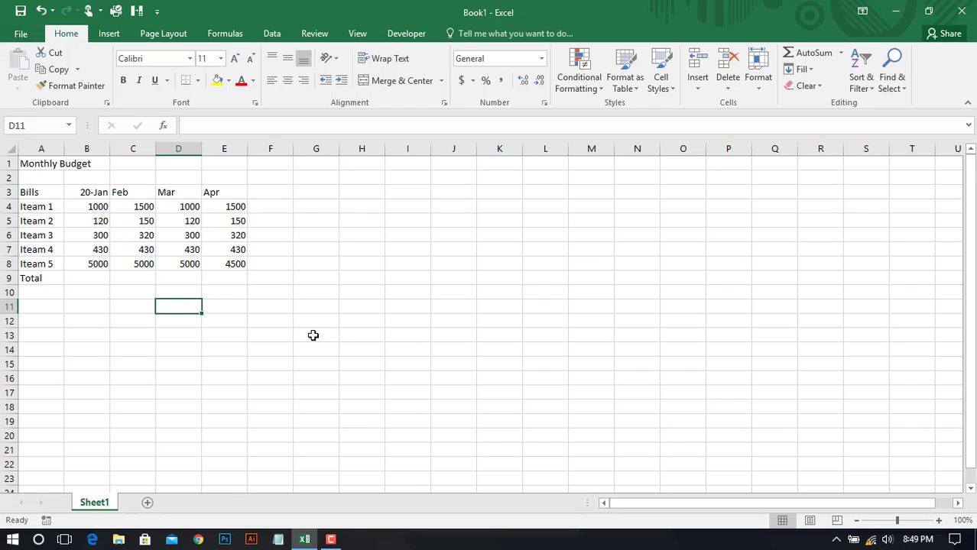
text(ABC)
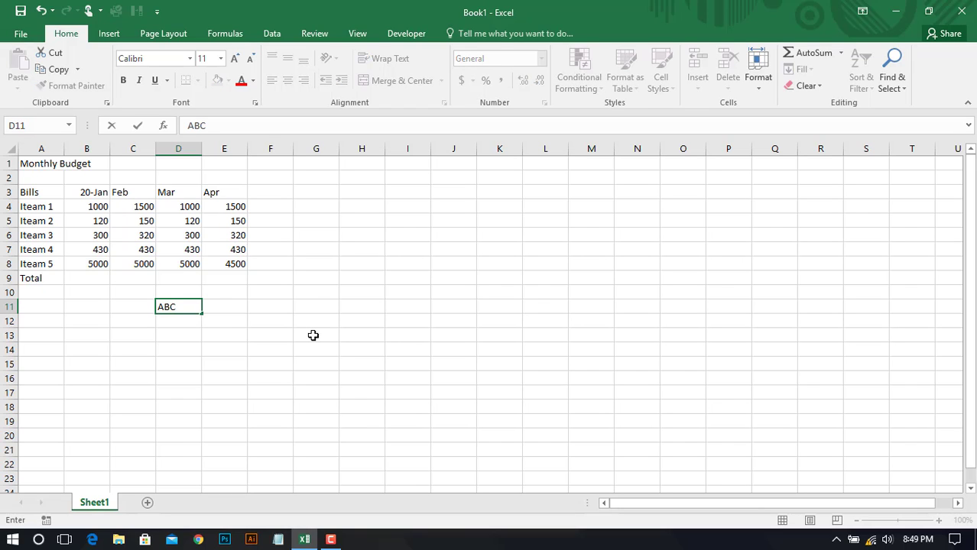
key(Return)
click(312, 336)
click(188, 311)
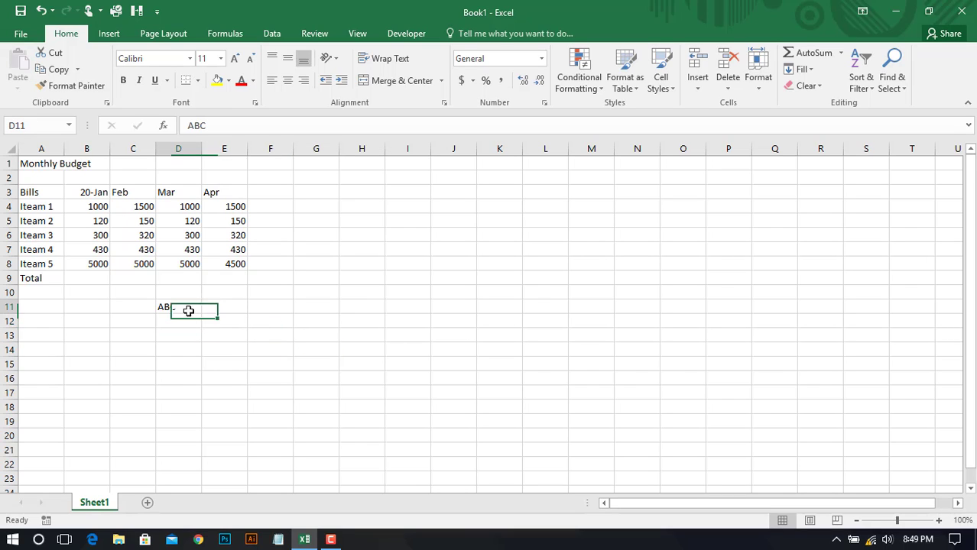
drag(202, 313, 490, 319)
click(427, 373)
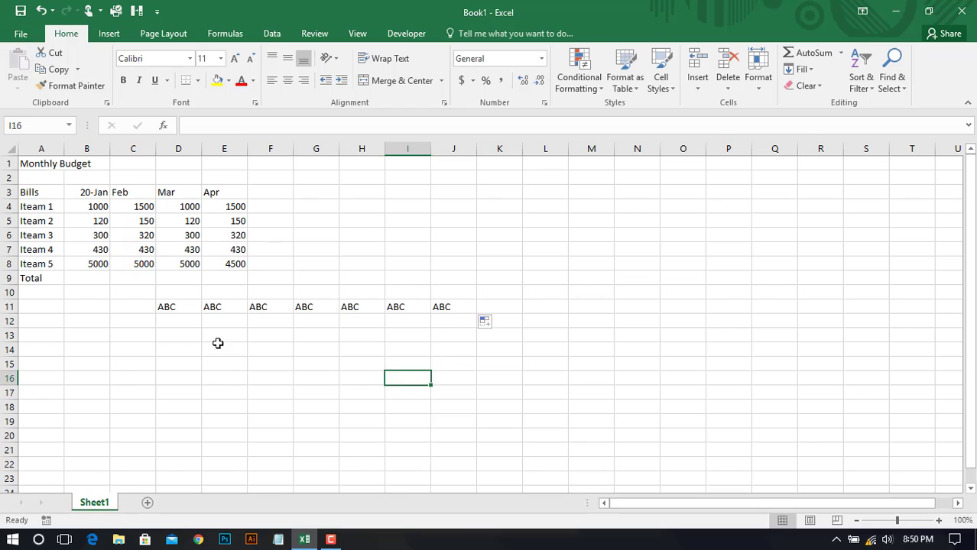
Examine the filled cells E11:J11 and compare their contents with the source cell D11
click(218, 309)
click(281, 308)
click(331, 308)
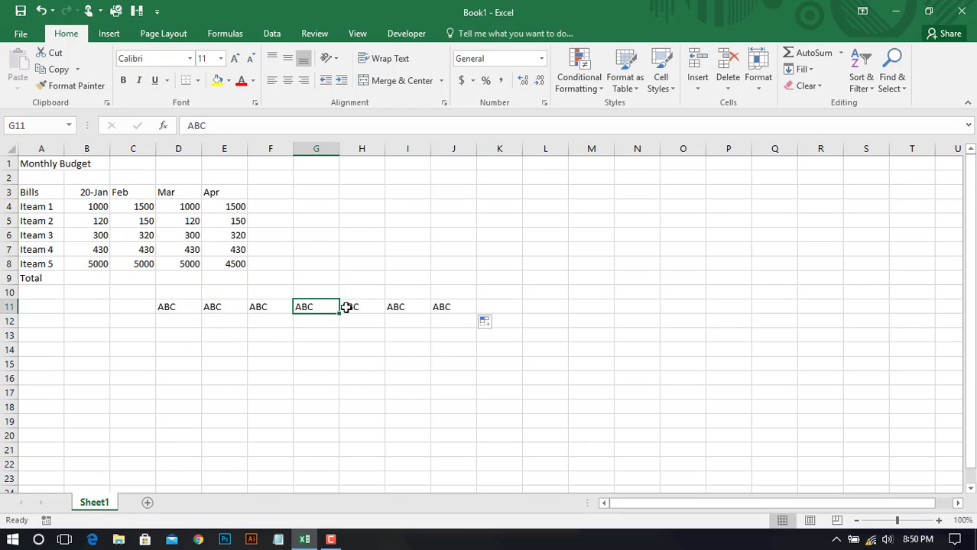
click(348, 307)
click(400, 308)
click(436, 311)
click(161, 307)
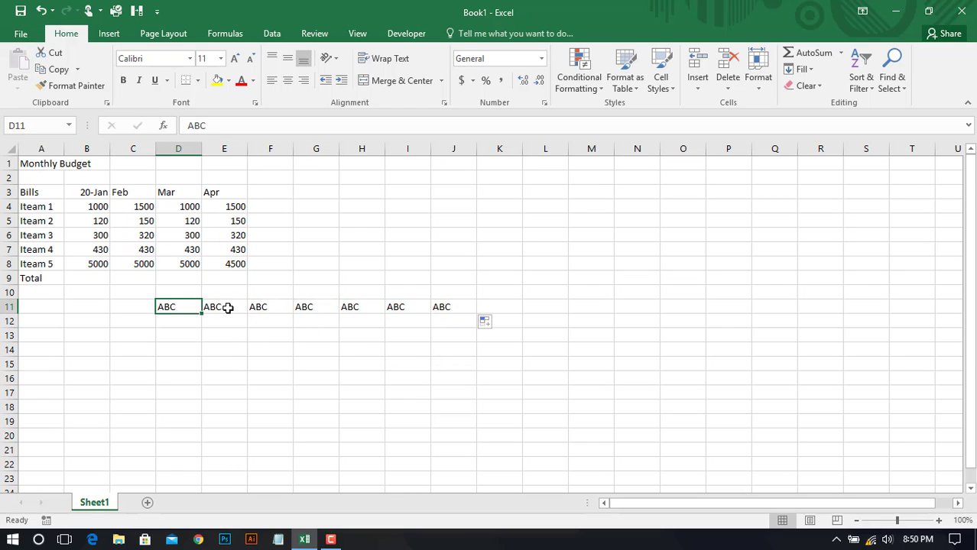
click(229, 307)
click(282, 307)
click(331, 308)
click(366, 381)
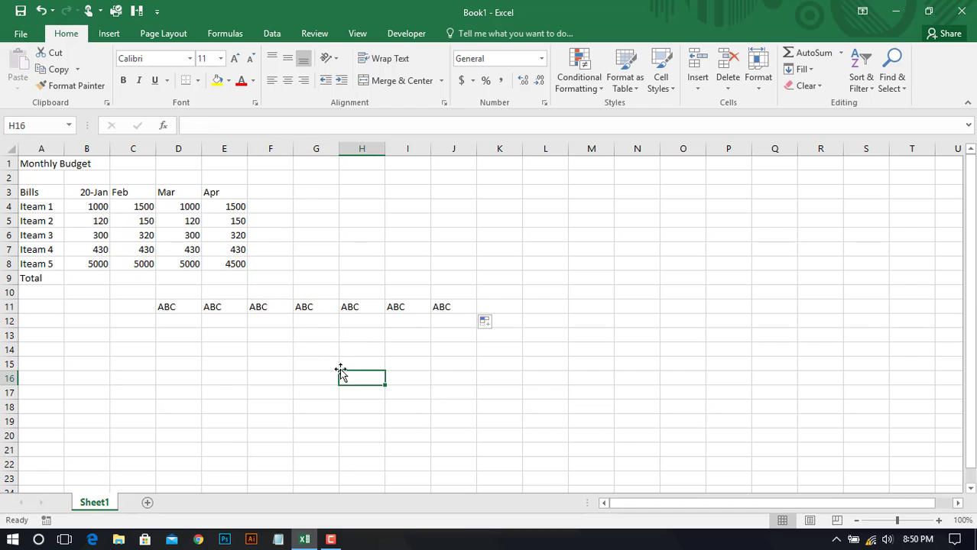
Extend the month headings in row 3 from Apr in E3 through Dec in M3 with AutoFill
click(233, 195)
drag(250, 198, 602, 200)
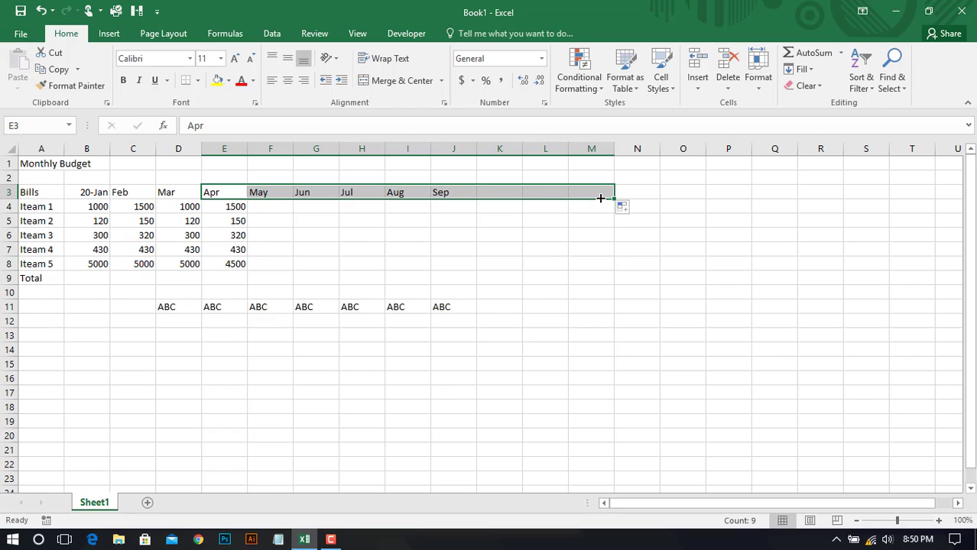
click(573, 265)
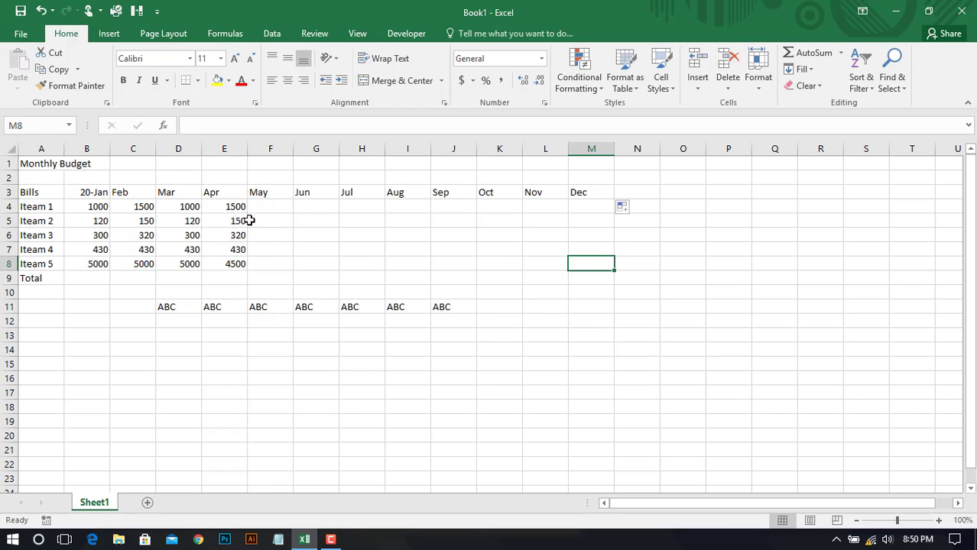
Examine the filled month headings in row 3 and compare them with the Apr heading in E3
click(224, 196)
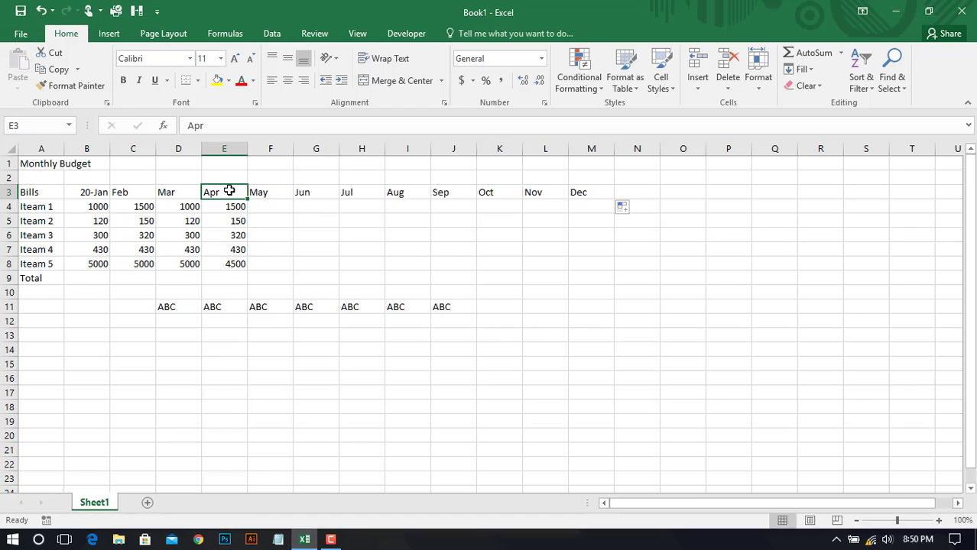
click(265, 192)
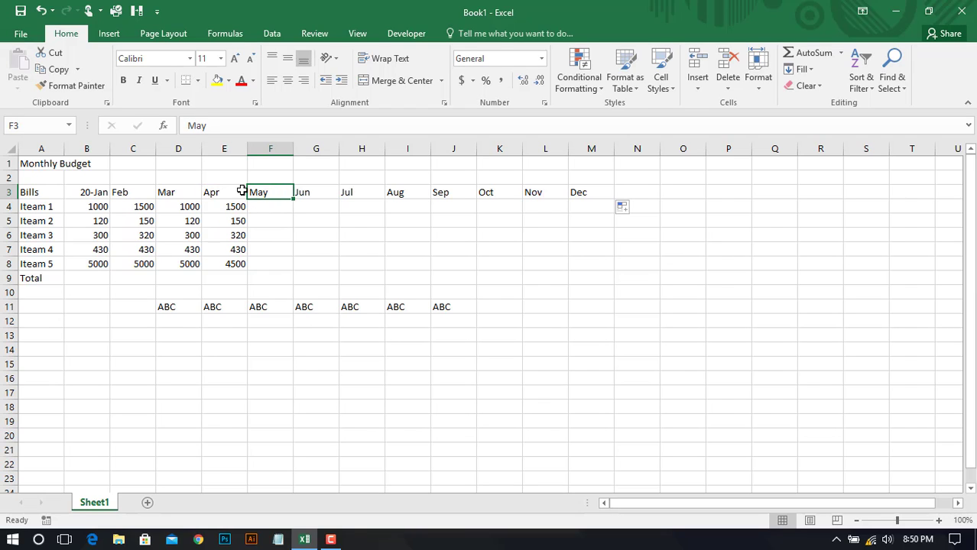
click(224, 193)
click(417, 236)
click(277, 192)
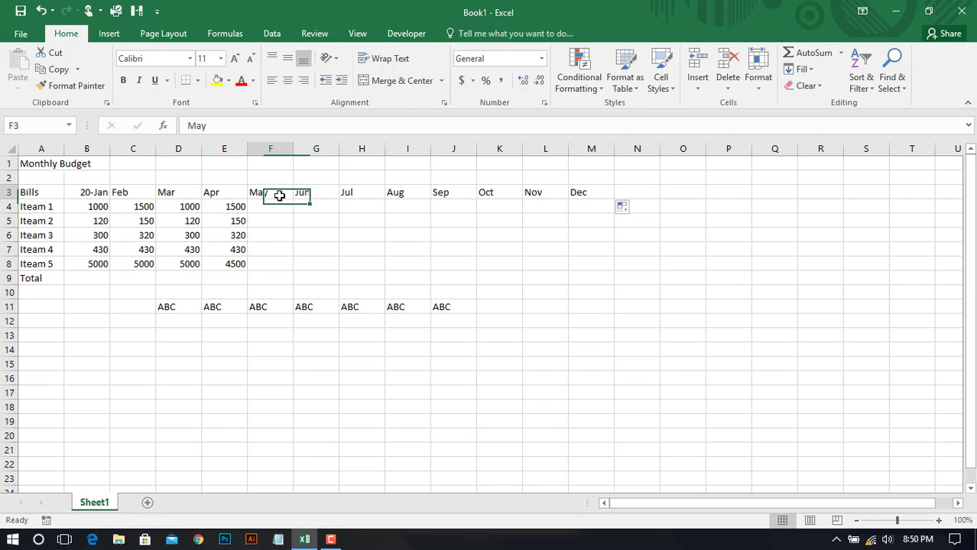
click(229, 194)
click(256, 192)
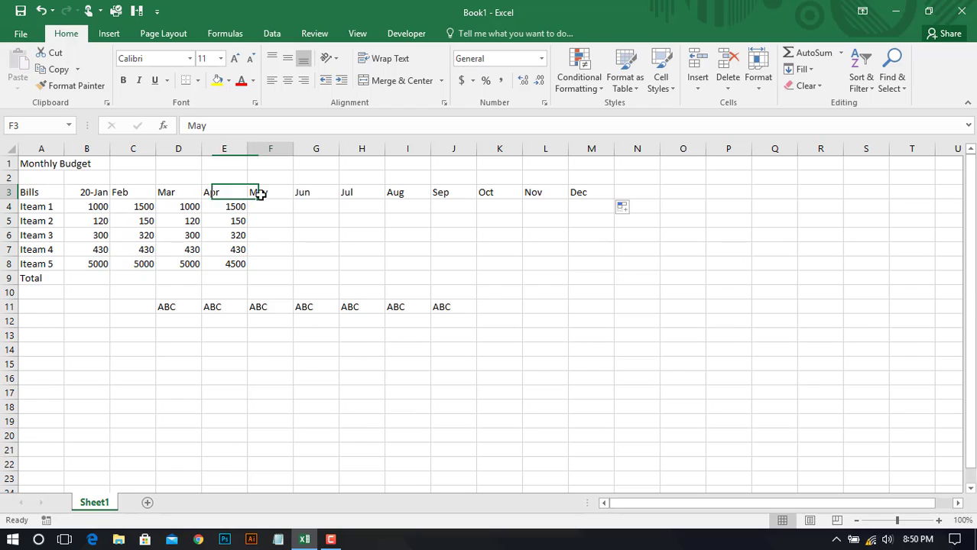
click(313, 193)
click(362, 193)
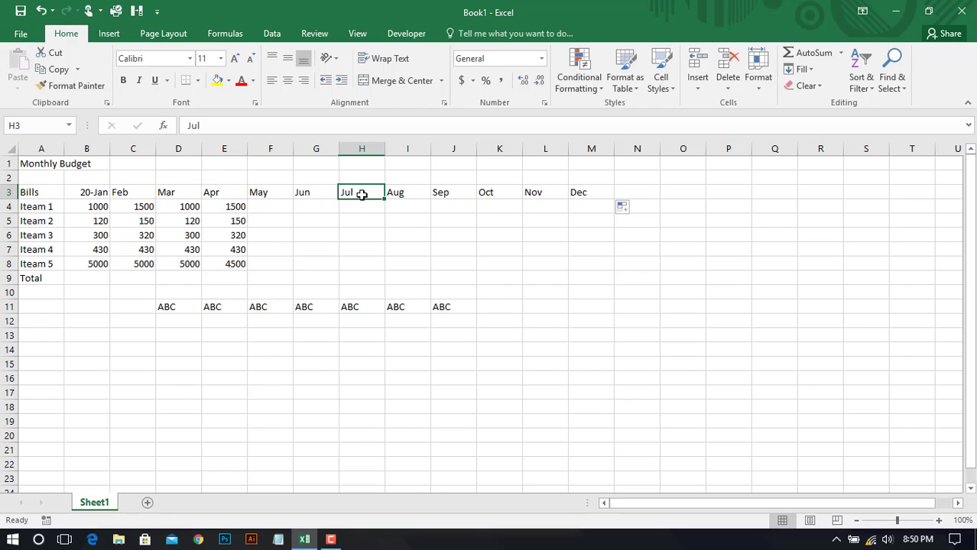
click(598, 194)
click(533, 302)
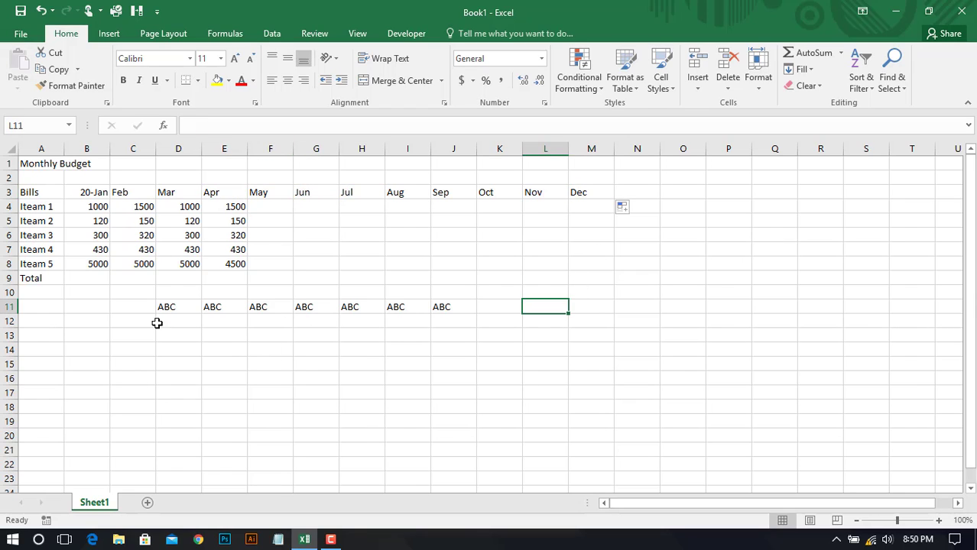
Delete the ABC test entries from row 11
drag(145, 308, 454, 306)
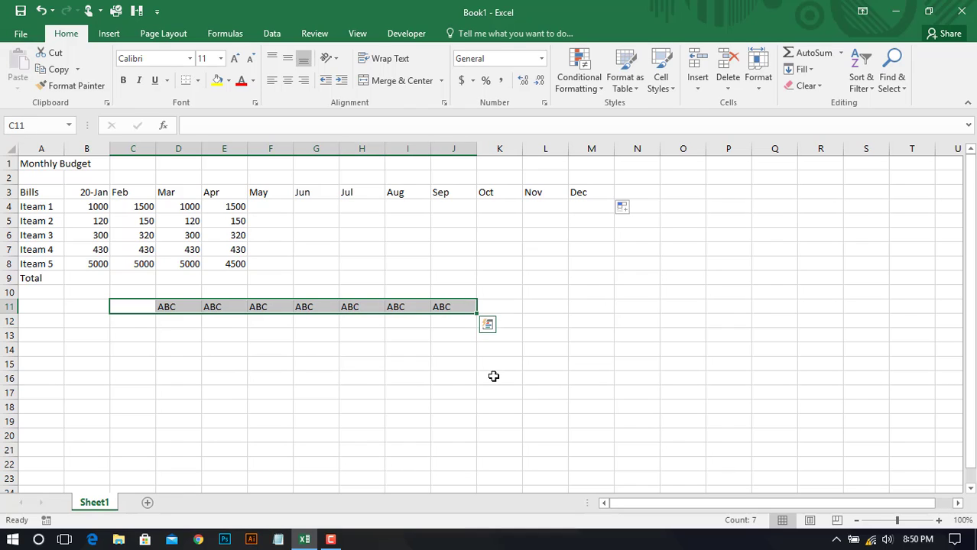
key(Delete)
click(483, 408)
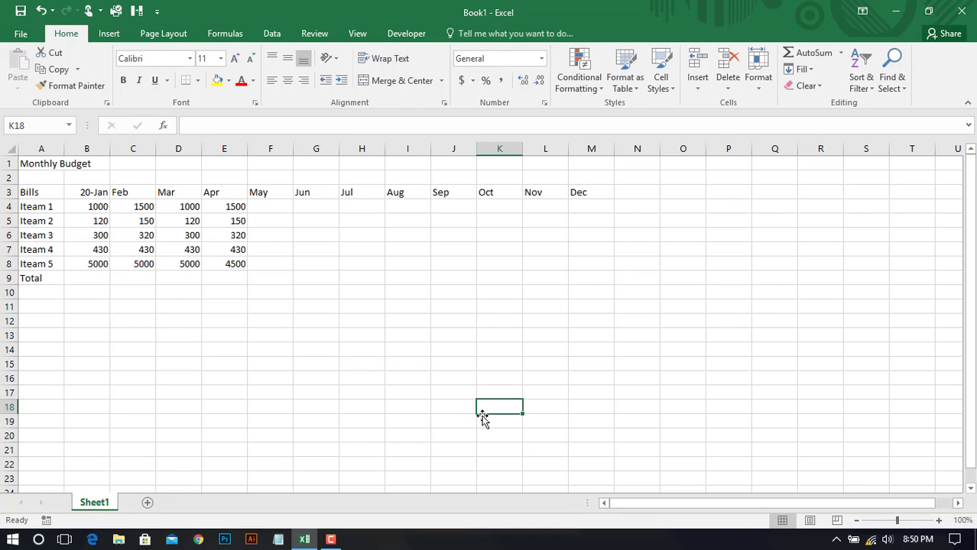
Compare the number format of the date heading in B3 with those of the Feb and Mar headings in C3 and D3
click(93, 191)
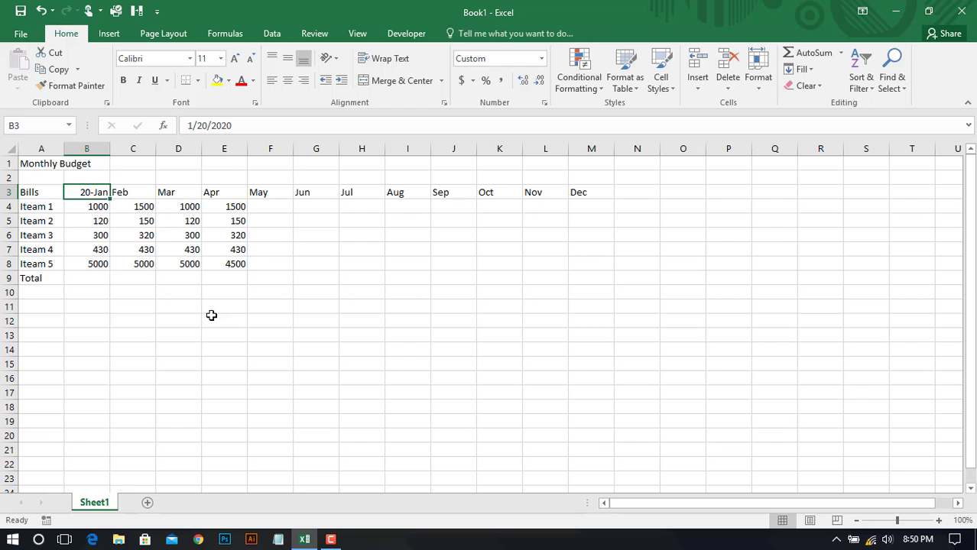
click(315, 319)
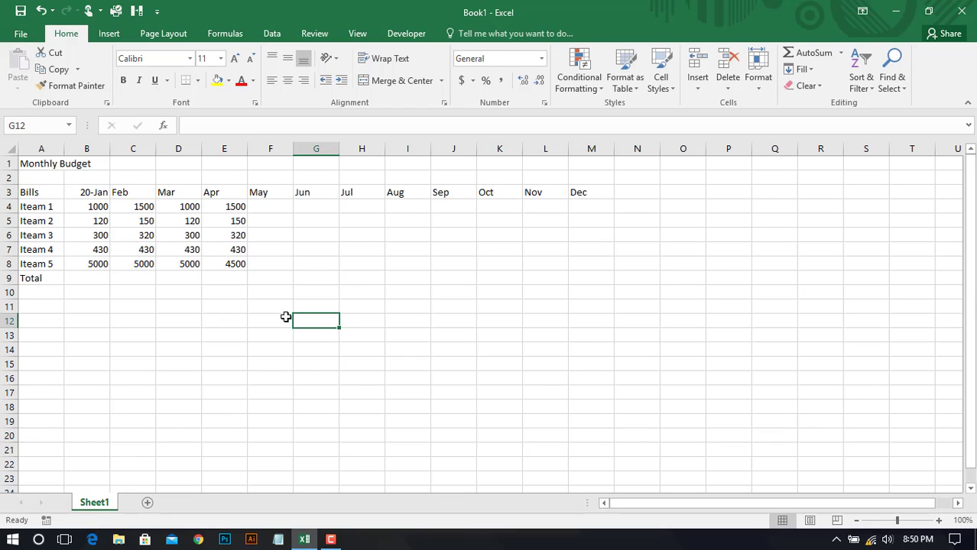
click(173, 194)
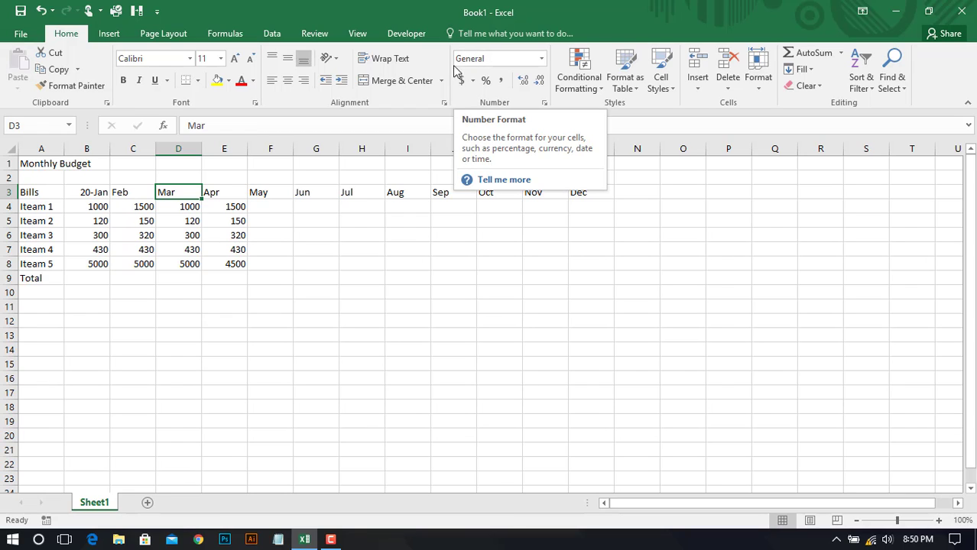
click(309, 218)
click(177, 193)
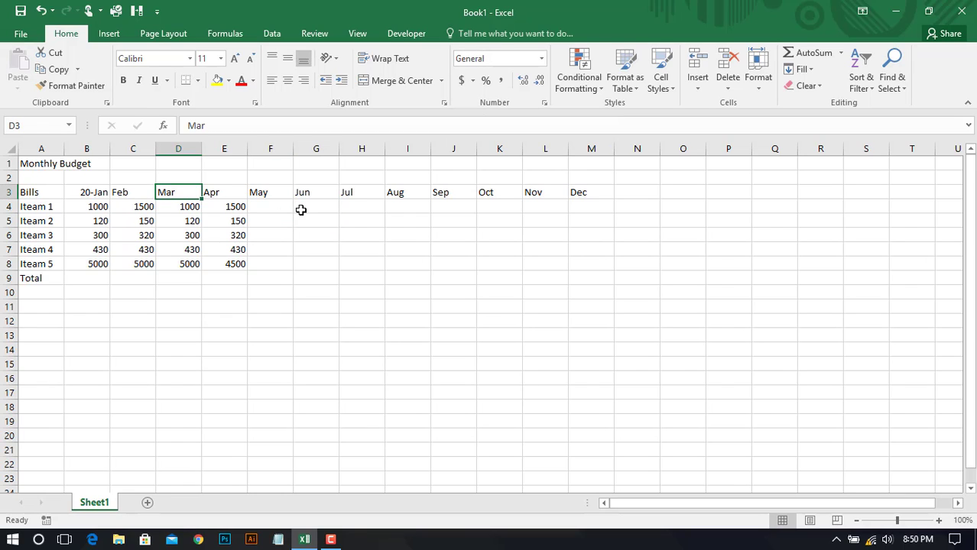
click(379, 289)
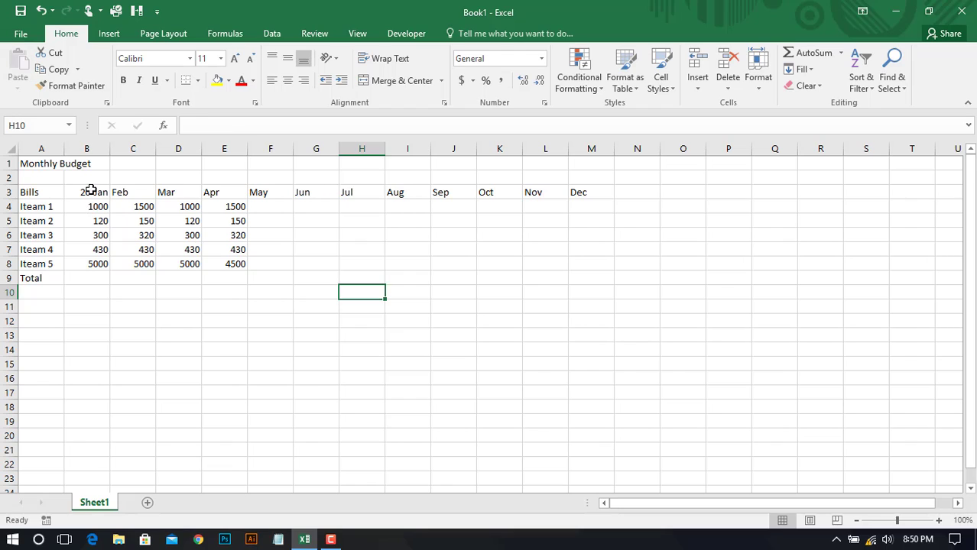
click(87, 191)
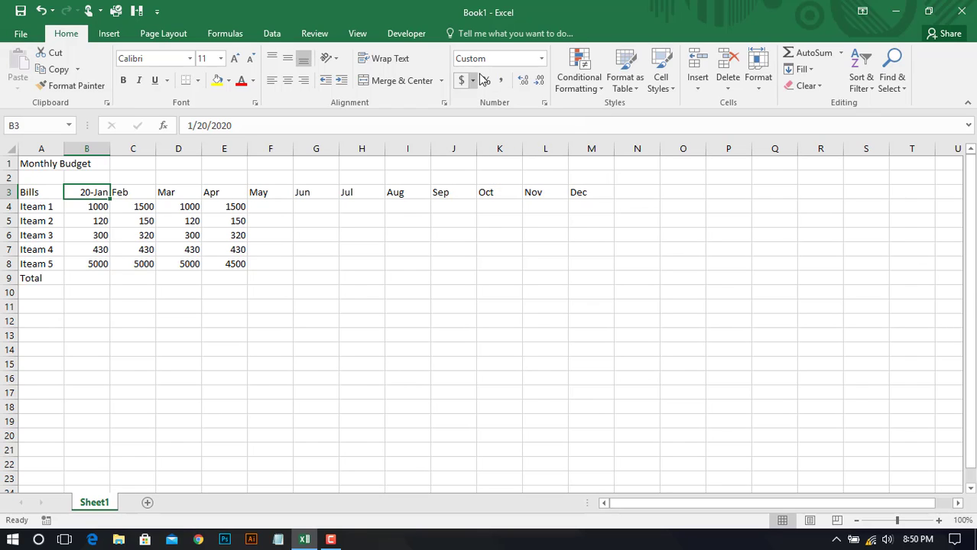
click(363, 261)
drag(81, 189, 84, 193)
click(136, 193)
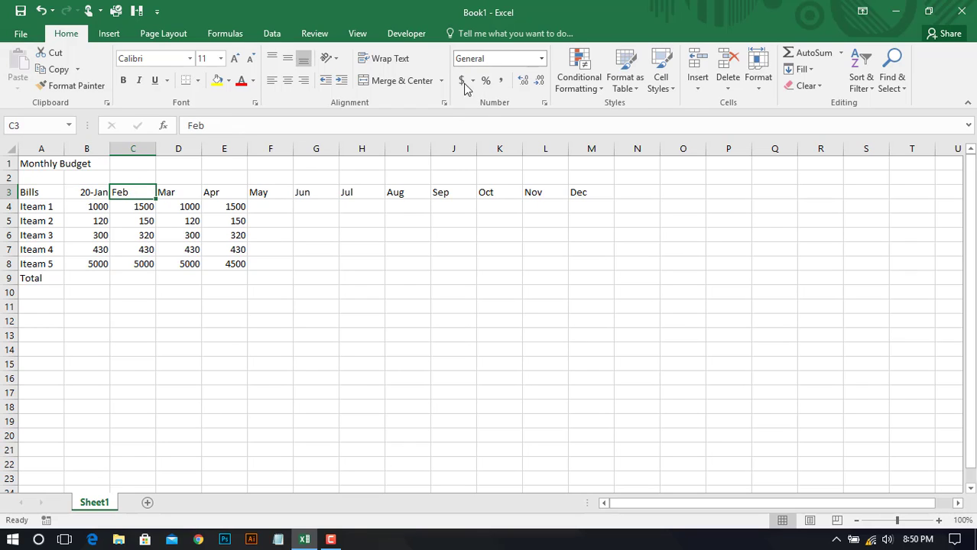
click(445, 277)
Try the Short Date number format on the heading in cell B3 and undo it
click(87, 192)
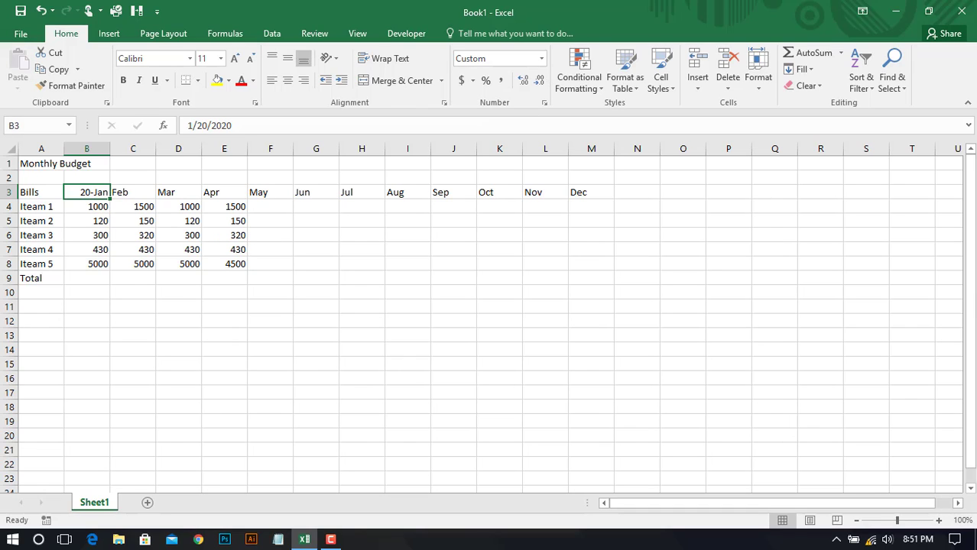
click(541, 59)
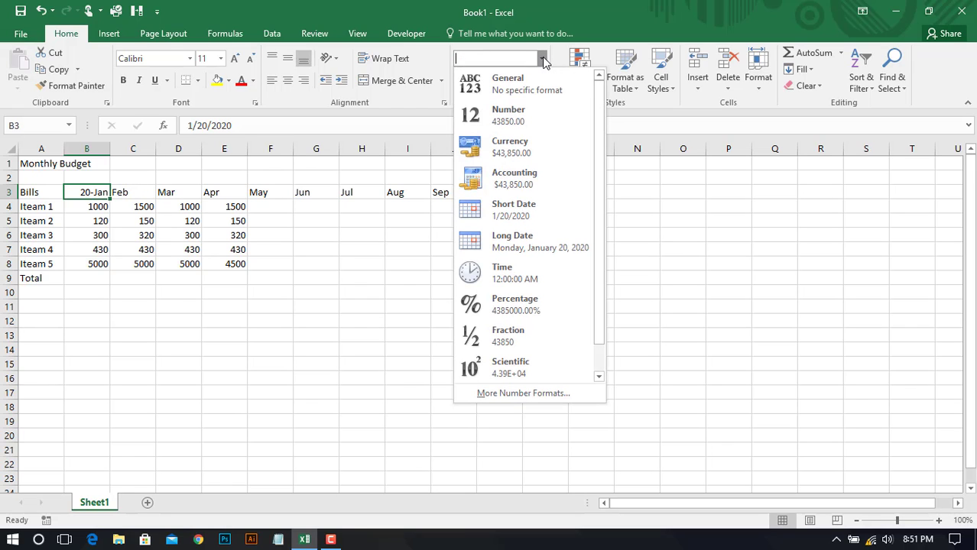
click(511, 214)
click(388, 250)
click(95, 191)
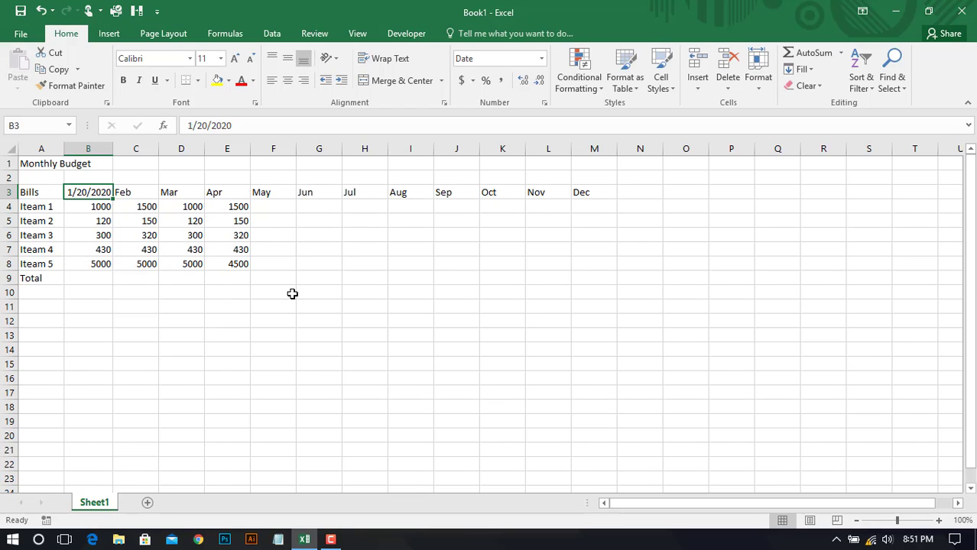
key(ctrl+z)
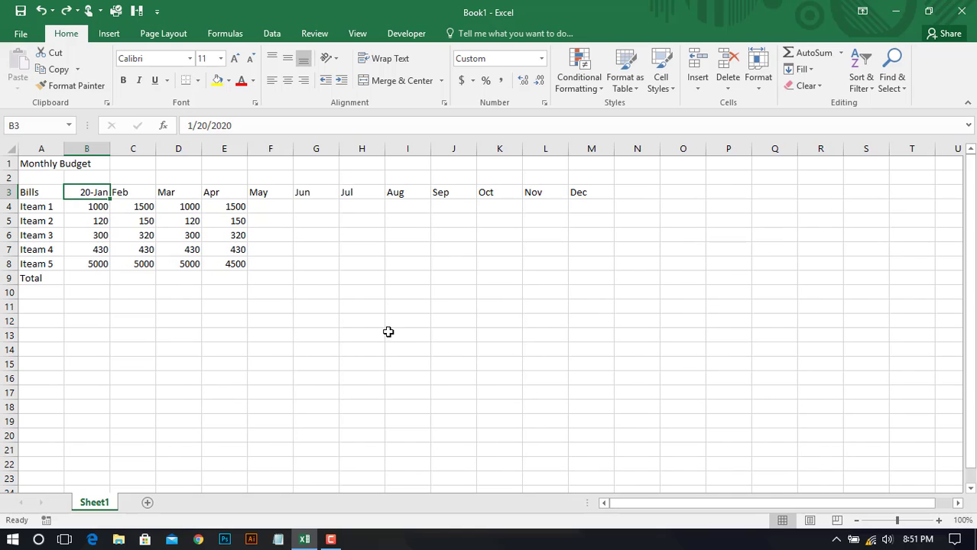
Browse the Date number formats for the heading in cell B3, previewing 14-Mar and 14-Mar-12
click(389, 331)
click(95, 196)
click(543, 59)
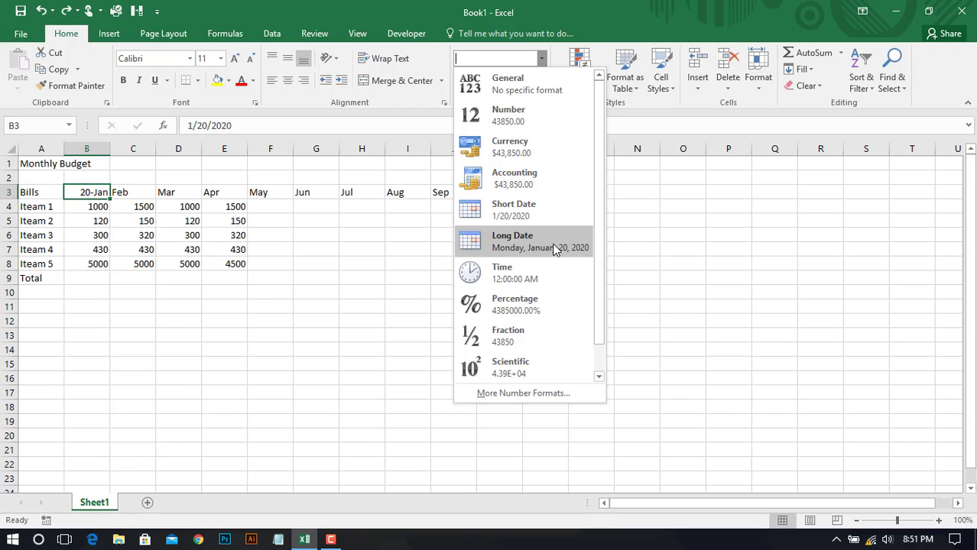
click(547, 394)
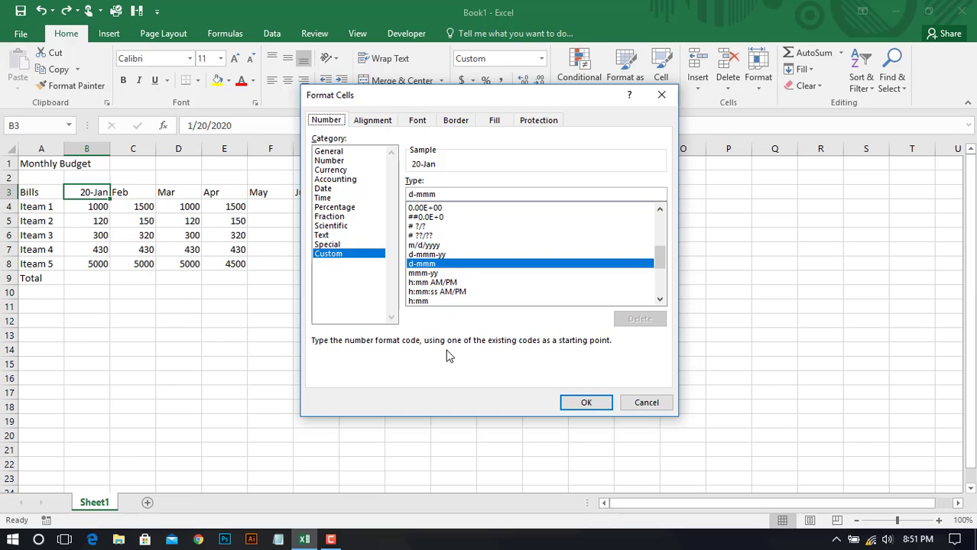
click(333, 191)
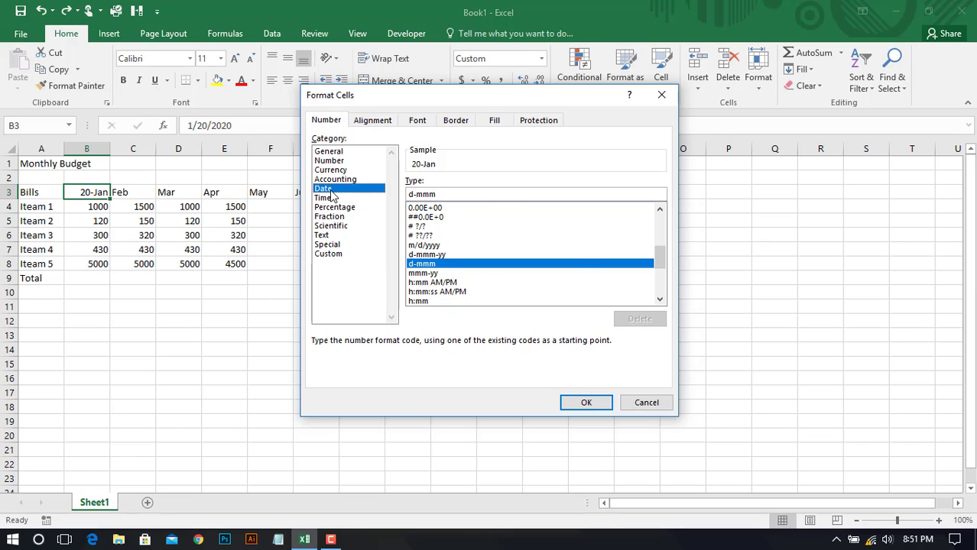
click(465, 204)
scroll(459, 218, down, 1)
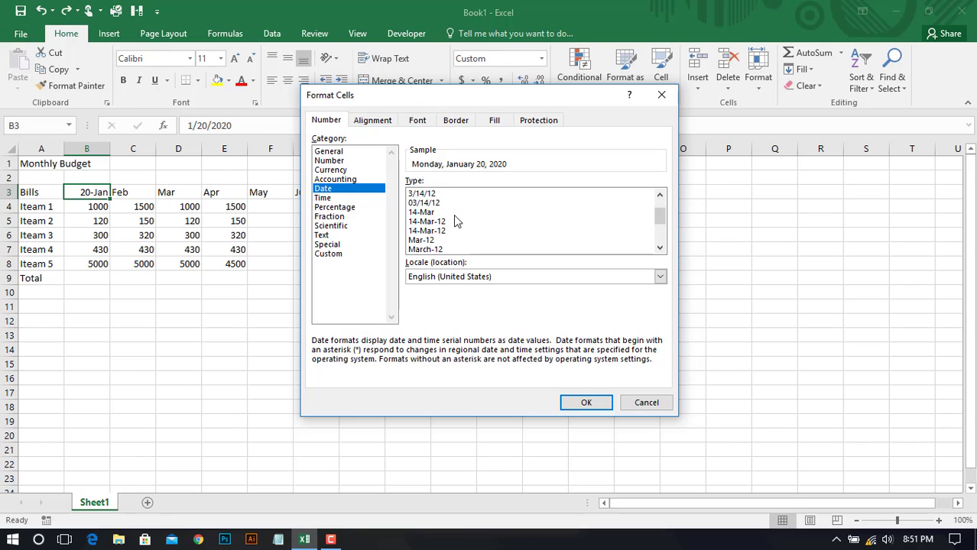
click(439, 213)
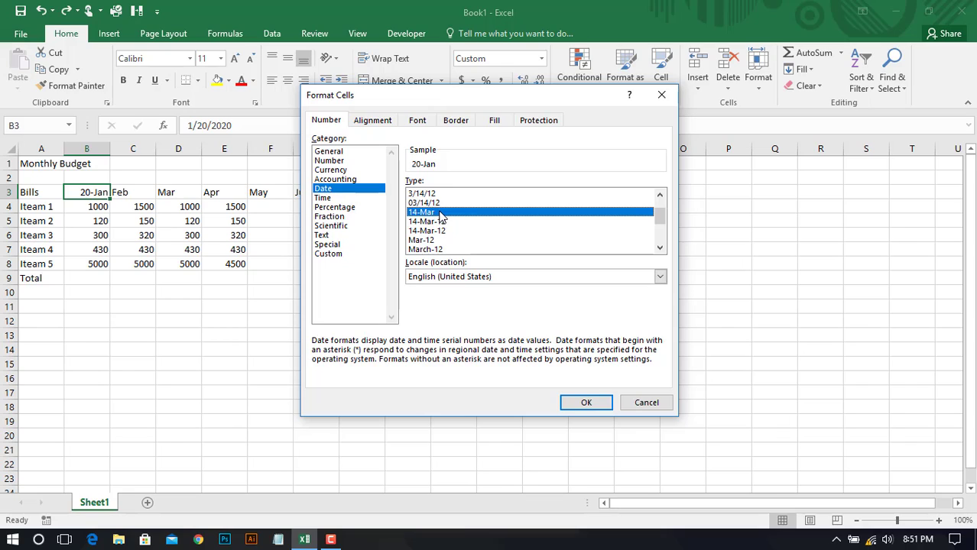
click(451, 222)
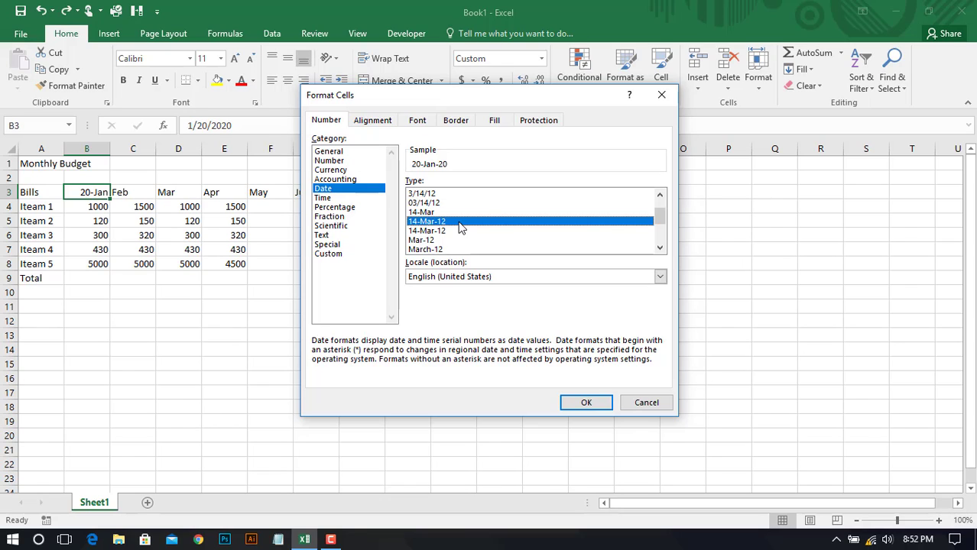
scroll(522, 233, down, 3)
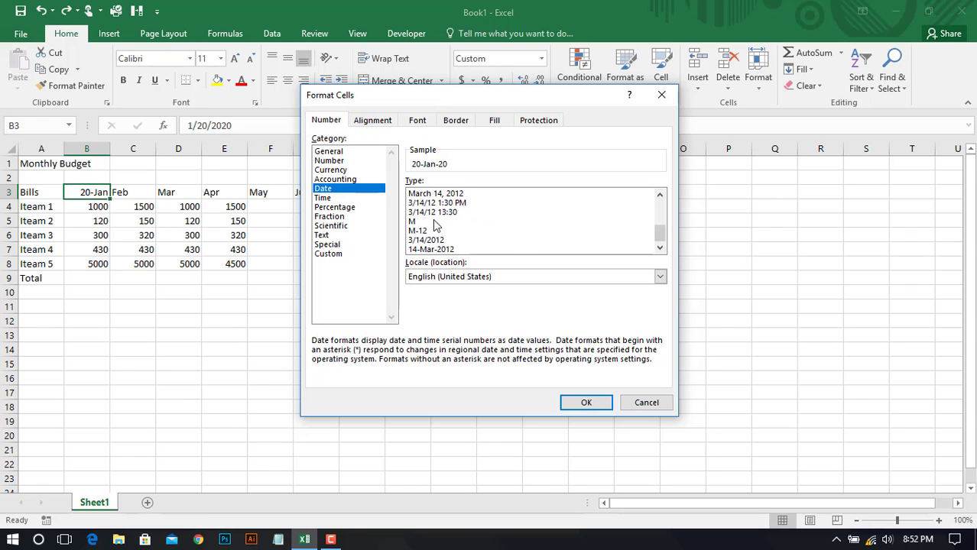
scroll(447, 233, up, 4)
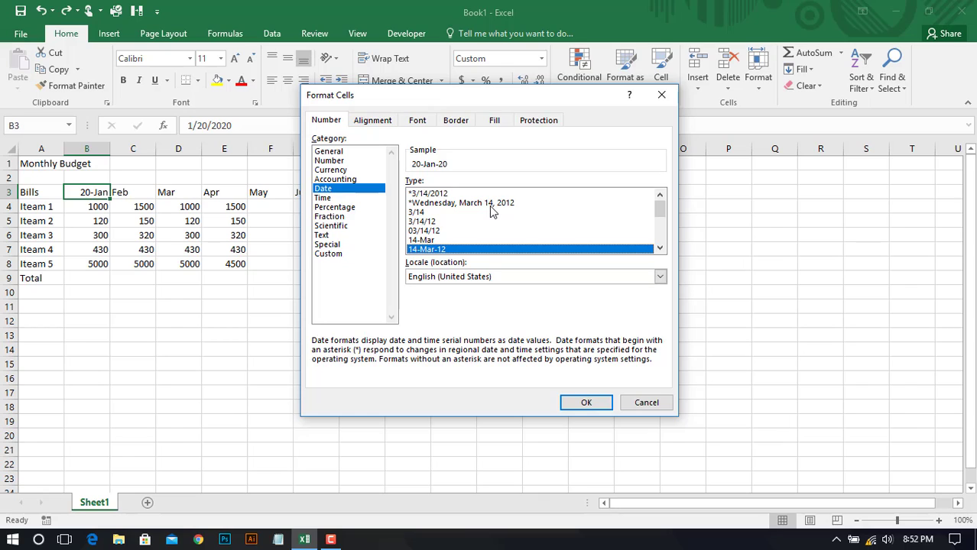
Browse the Custom format codes for cell B3, previewing # ??/?? and mmm-yy
click(334, 257)
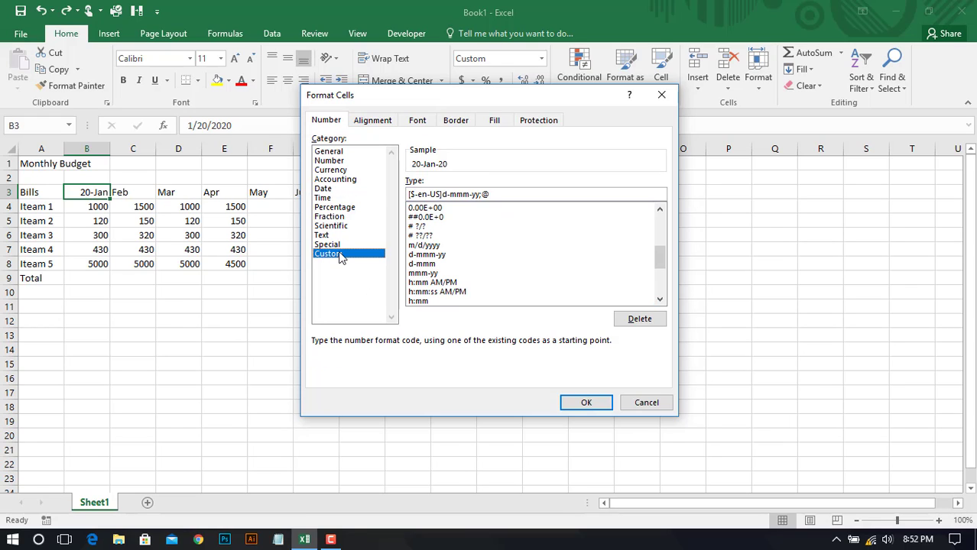
click(463, 236)
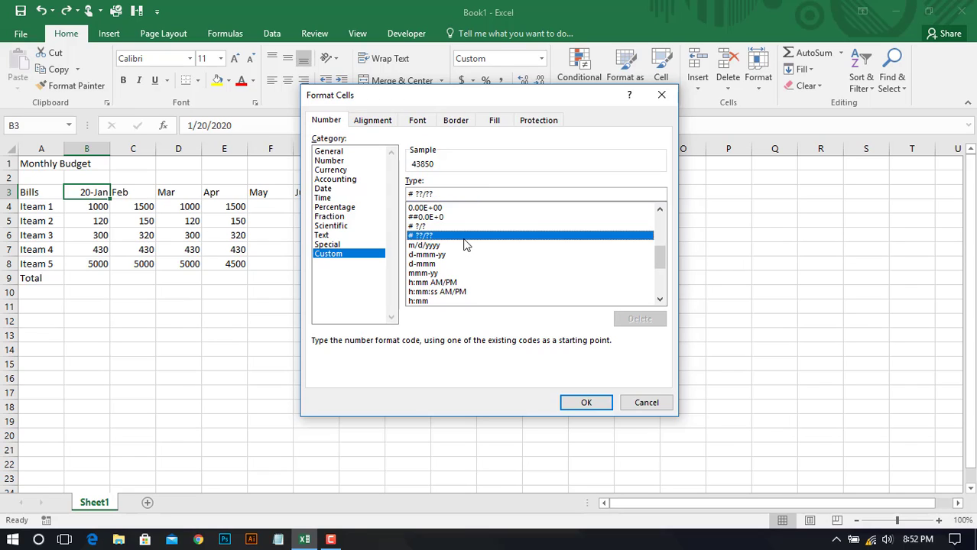
scroll(464, 246, down, 1)
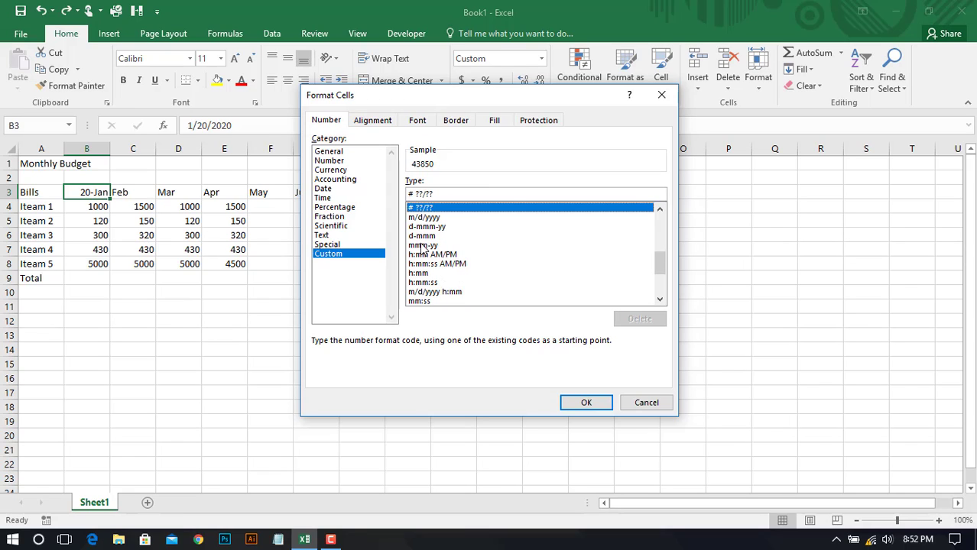
click(437, 246)
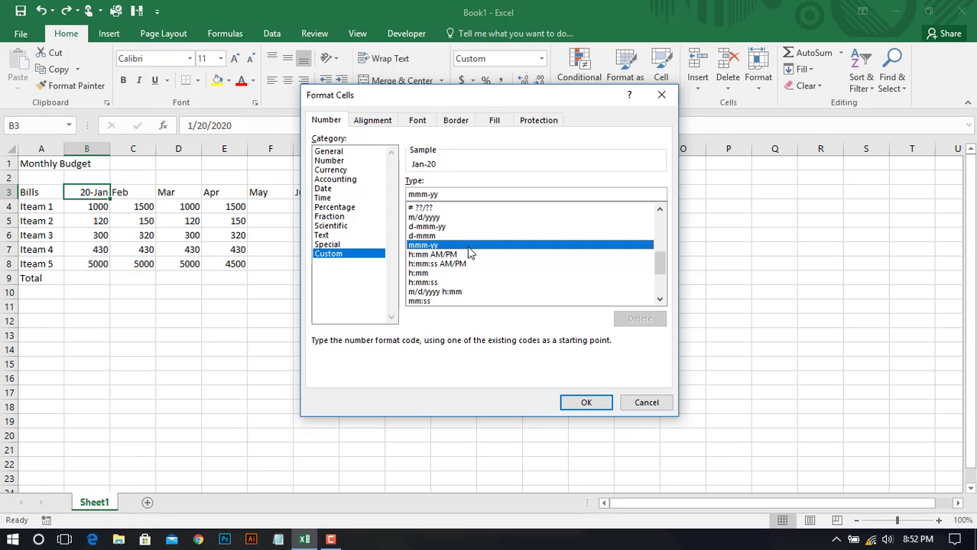
scroll(457, 256, down, 1)
scroll(448, 272, down, 2)
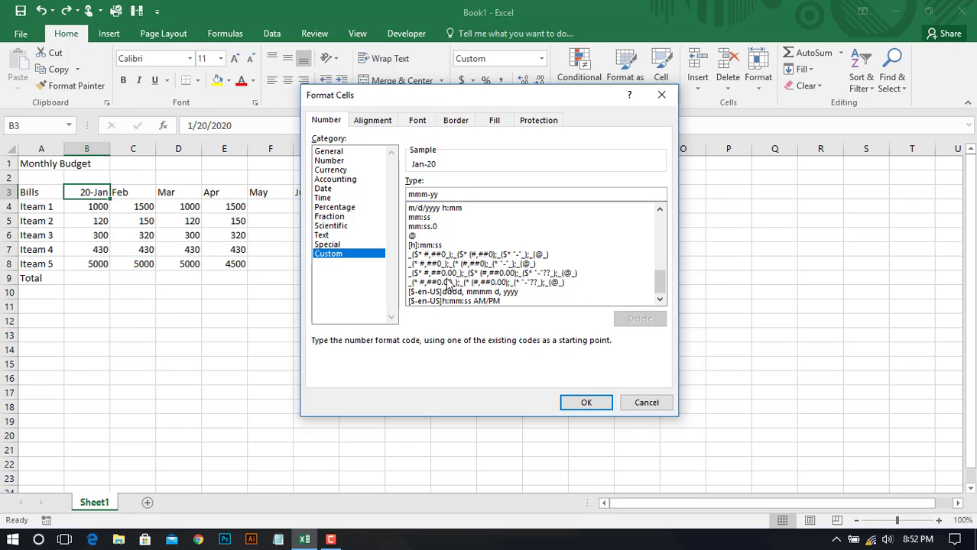
scroll(449, 282, up, 10)
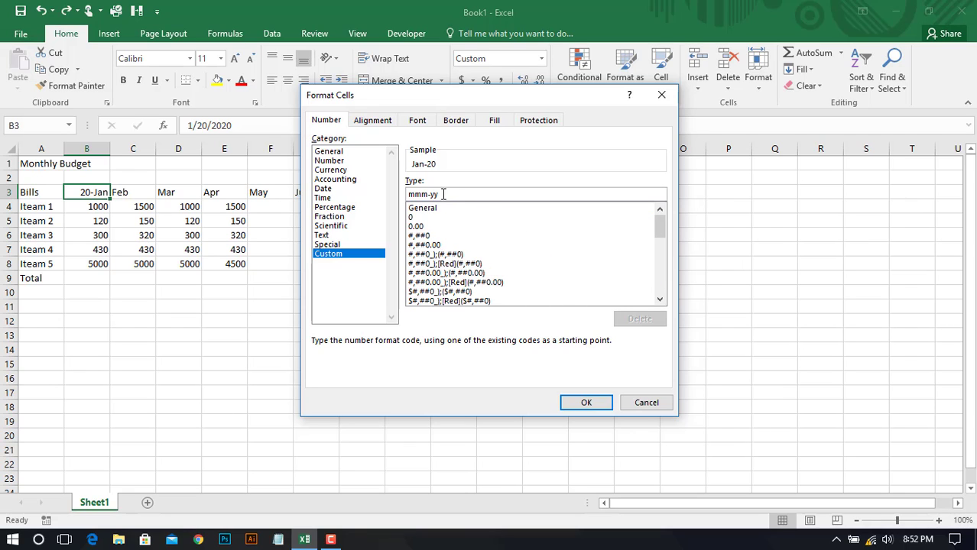
Apply the custom number format mmm-yyyy to the date heading in cell B3
drag(450, 196, 413, 194)
scroll(443, 232, down, 4)
key(BackSpace)
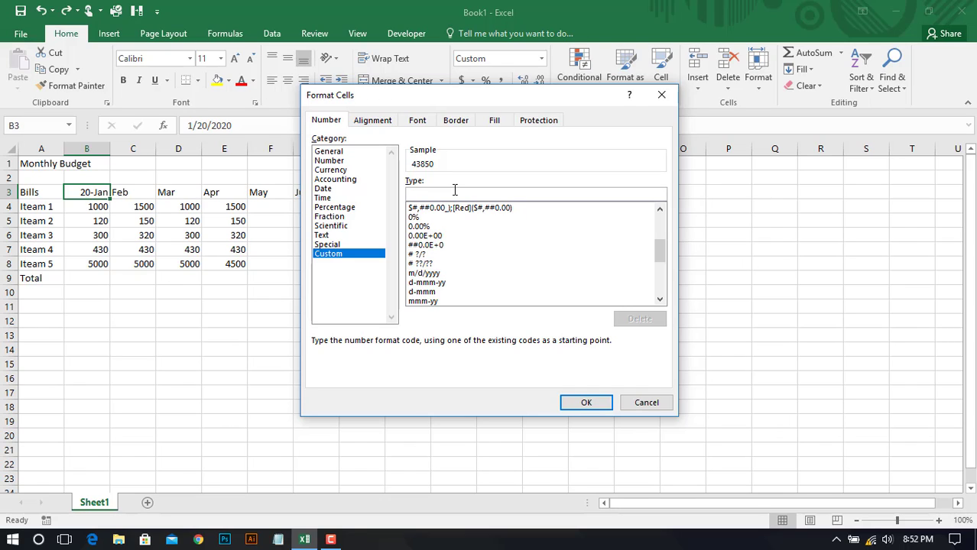
text(mmm)
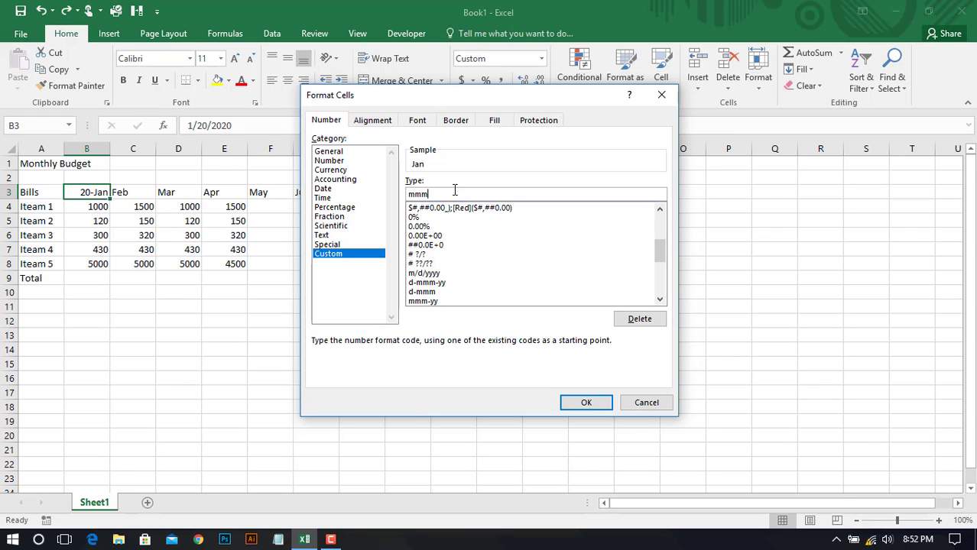
text(-)
text(yyyy)
click(590, 403)
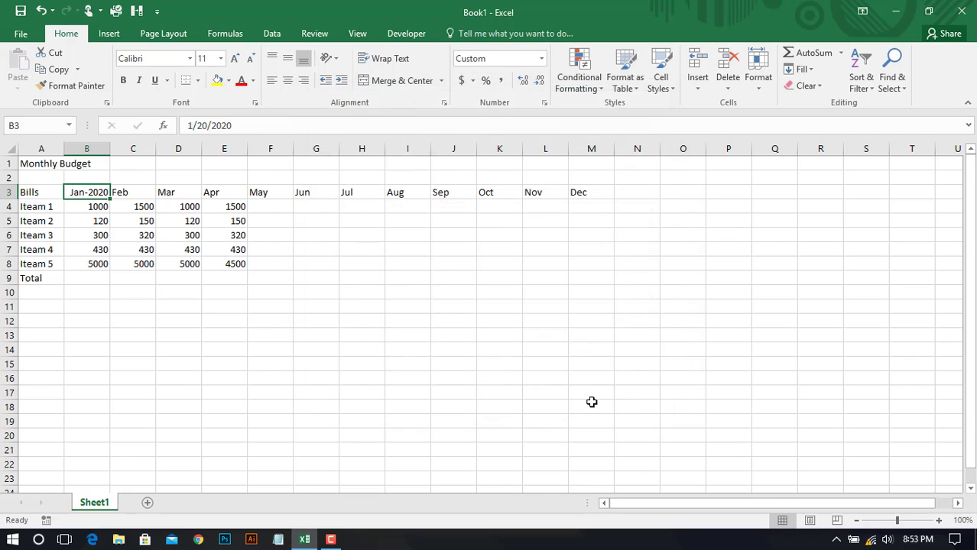
click(267, 348)
Set the custom number format of the date heading in cell B3 to mmm-yy
click(73, 198)
click(541, 59)
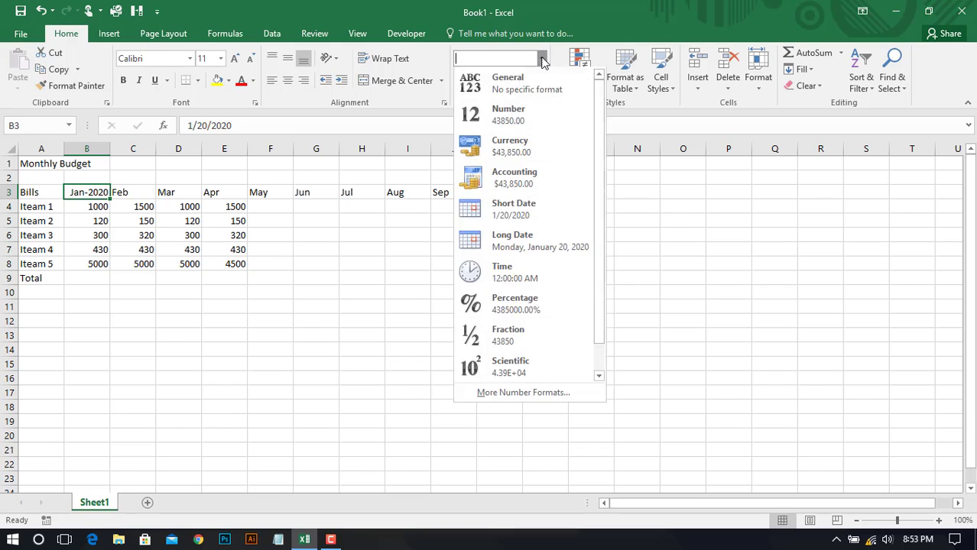
click(497, 392)
click(462, 194)
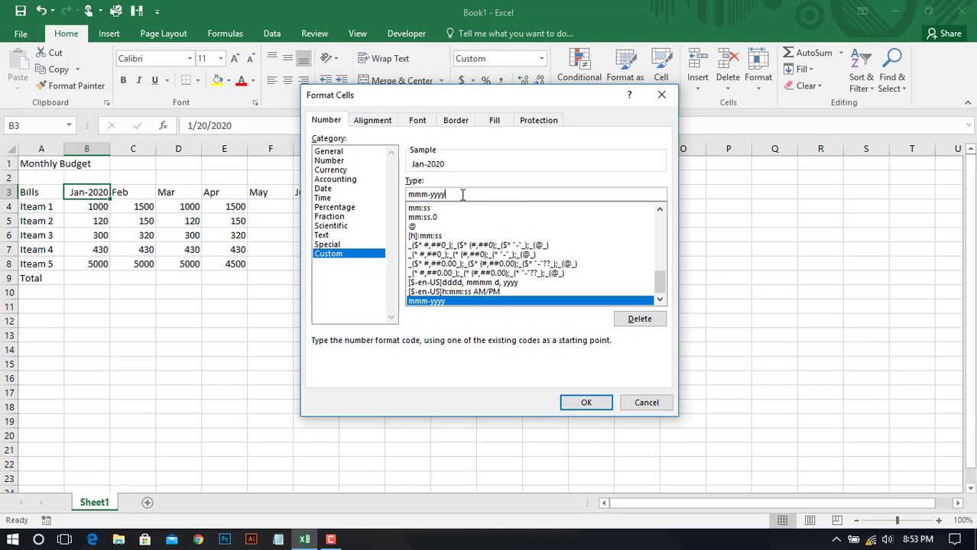
key(BackSpace)
key(BackSpace)
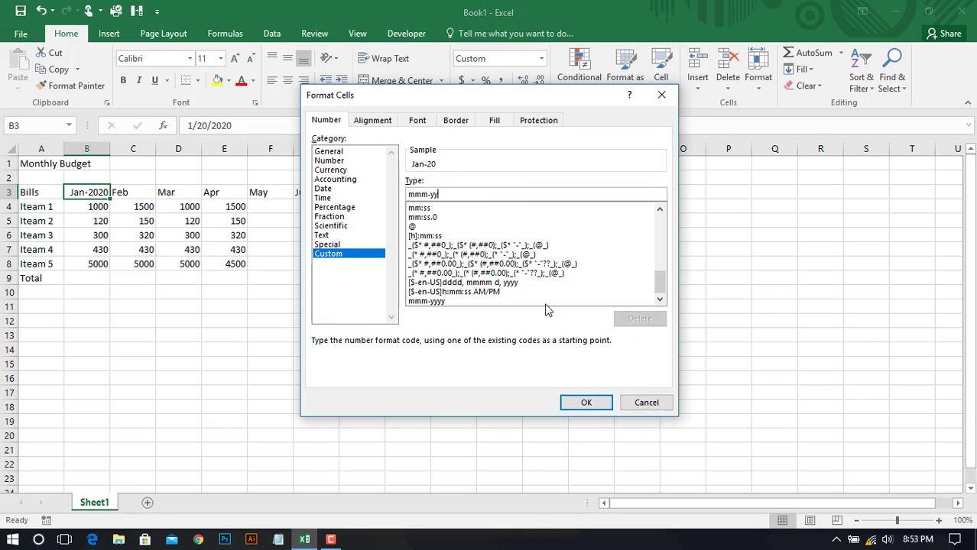
click(586, 403)
click(351, 339)
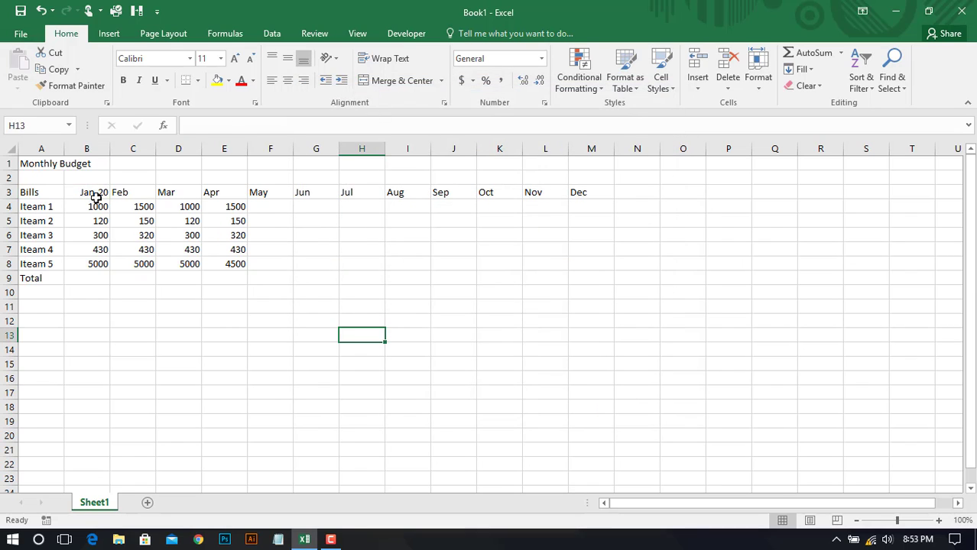
Fill the date heading from B3 across row 3 to M3 as consecutive months through Dec-20
click(95, 197)
click(313, 291)
click(90, 193)
click(405, 292)
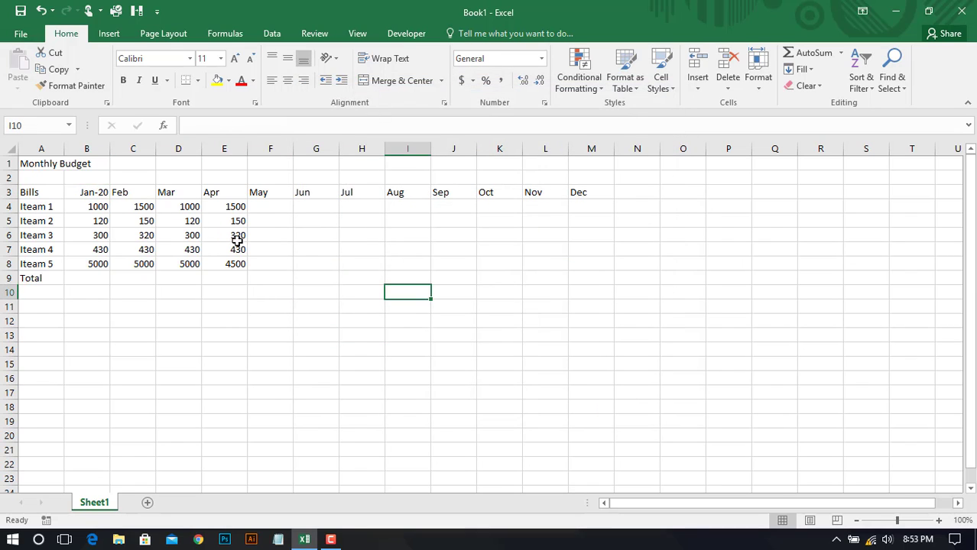
click(87, 194)
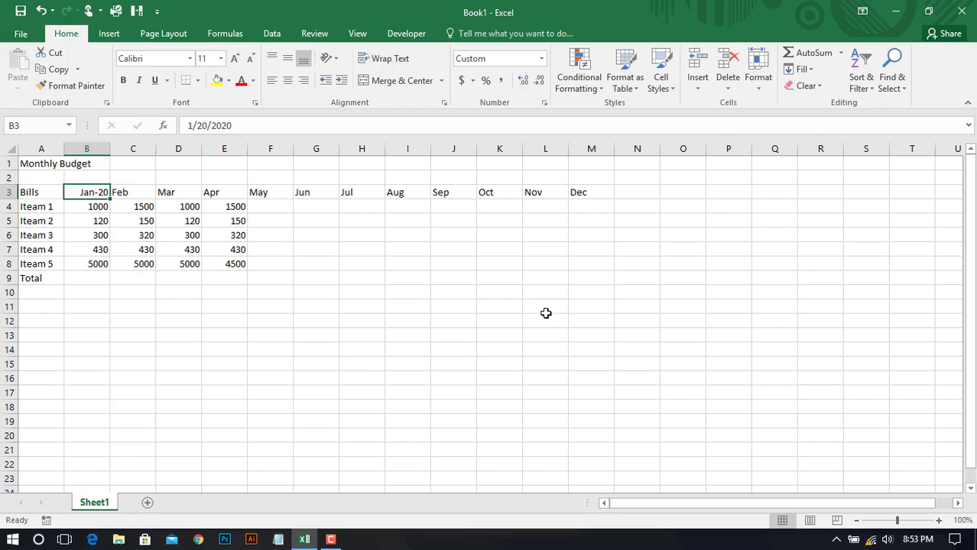
drag(545, 312, 545, 317)
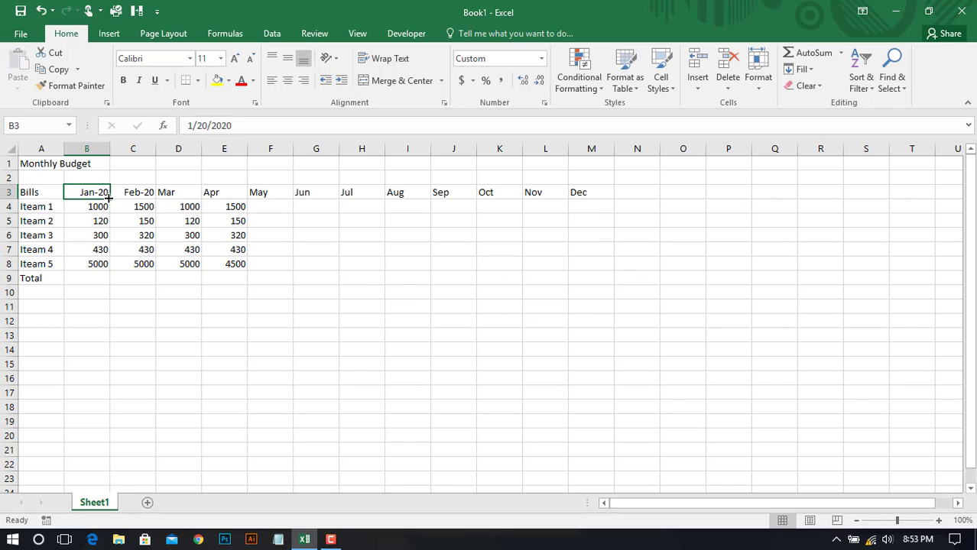
drag(110, 198, 610, 199)
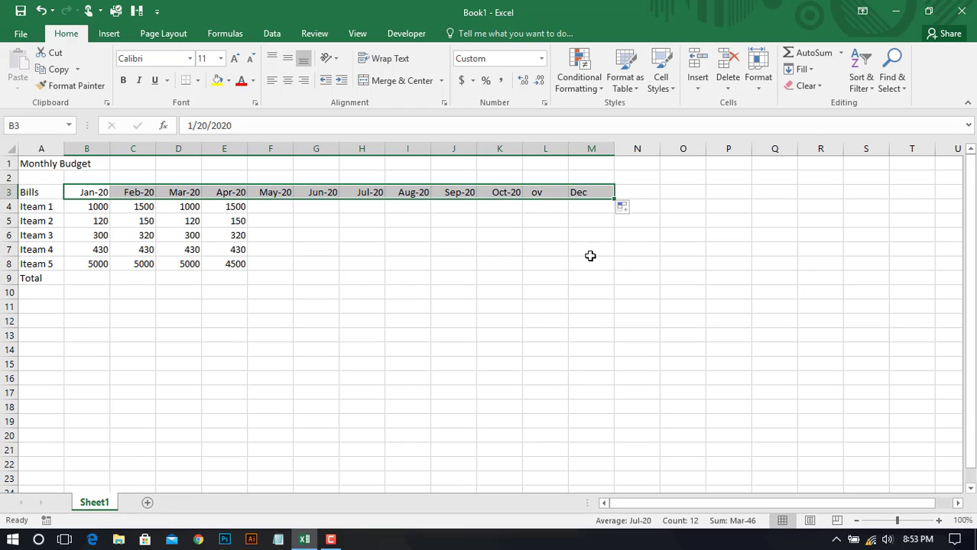
click(451, 262)
Check the full dates behind several filled month headings in row 3, starting from B3
click(92, 192)
click(137, 192)
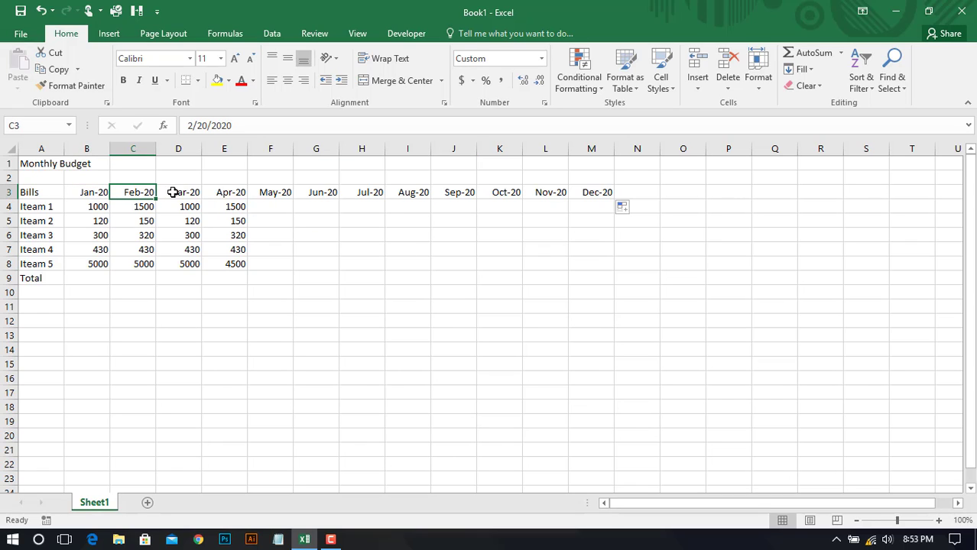
click(182, 191)
click(276, 192)
click(349, 192)
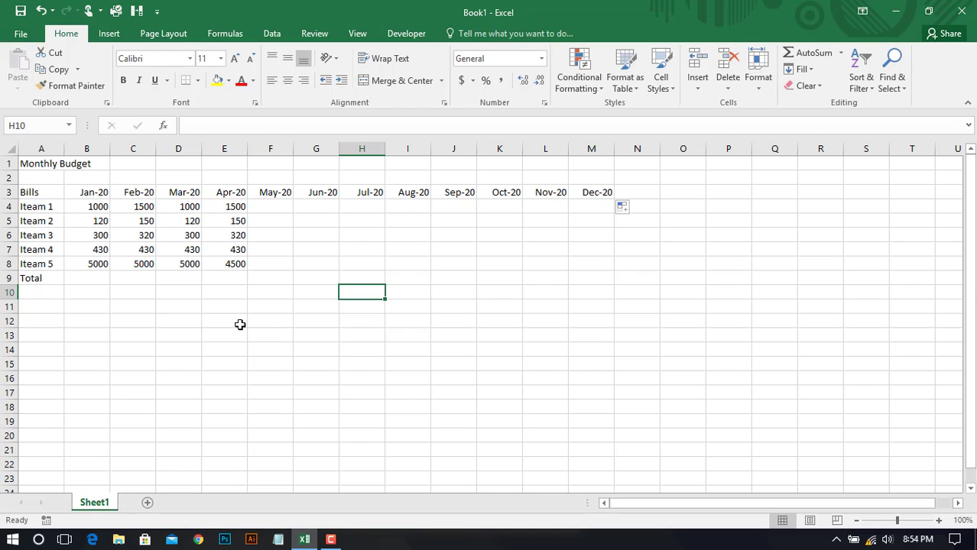
Select cell B9, the January cell of the Total row
click(33, 278)
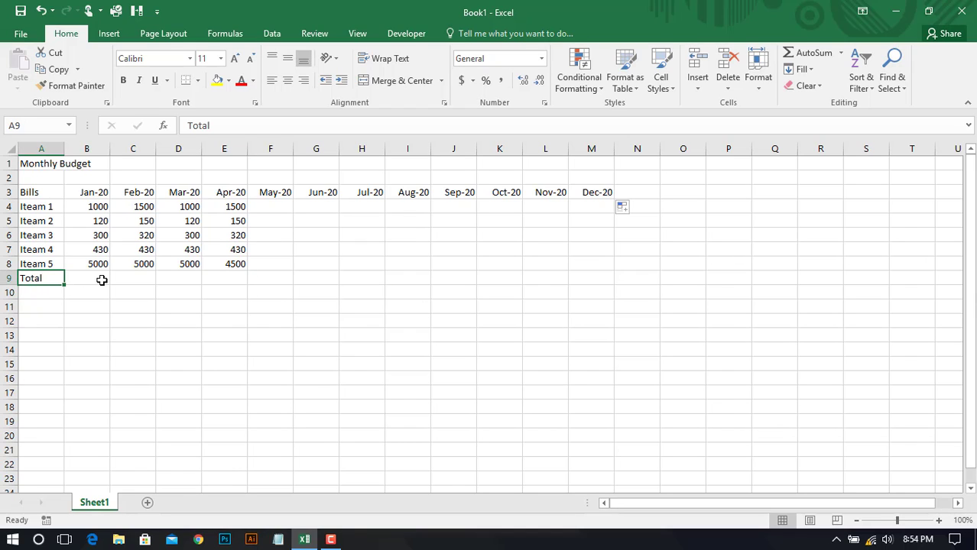
click(99, 279)
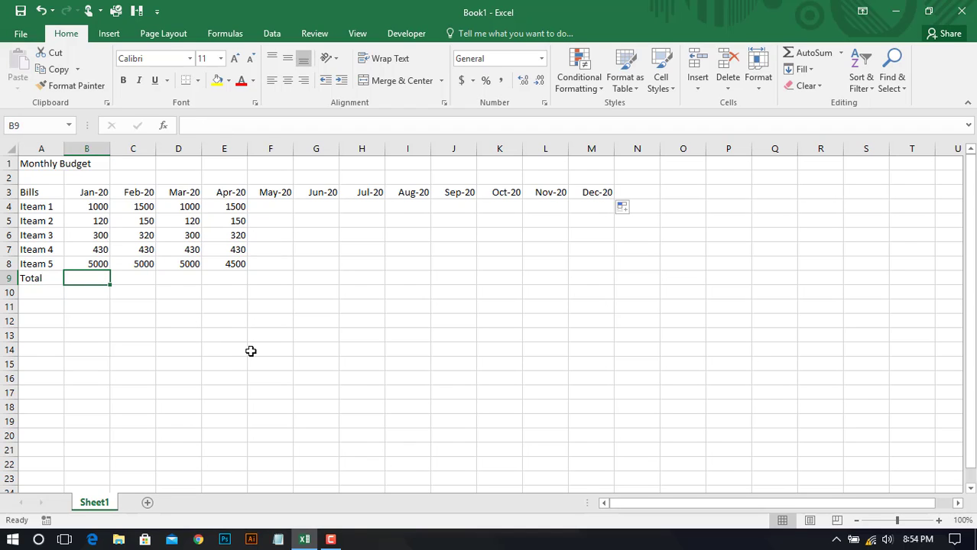